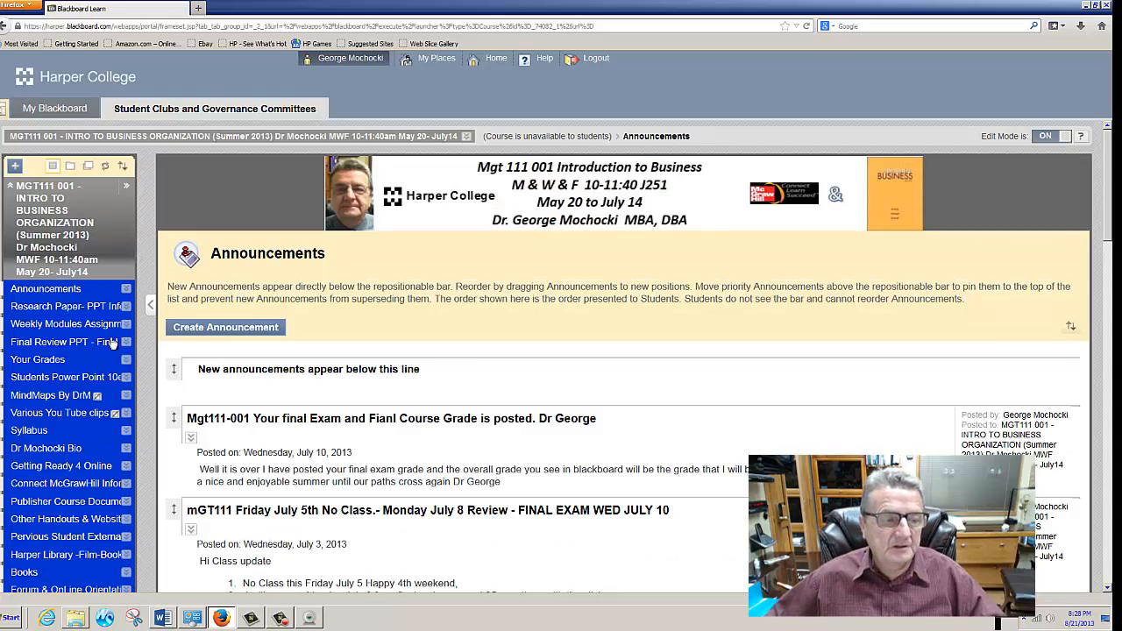
# Open the Rubrics tool from the course tools of the MGT111 001 course
pyautogui.scroll(-4, 105, 342)
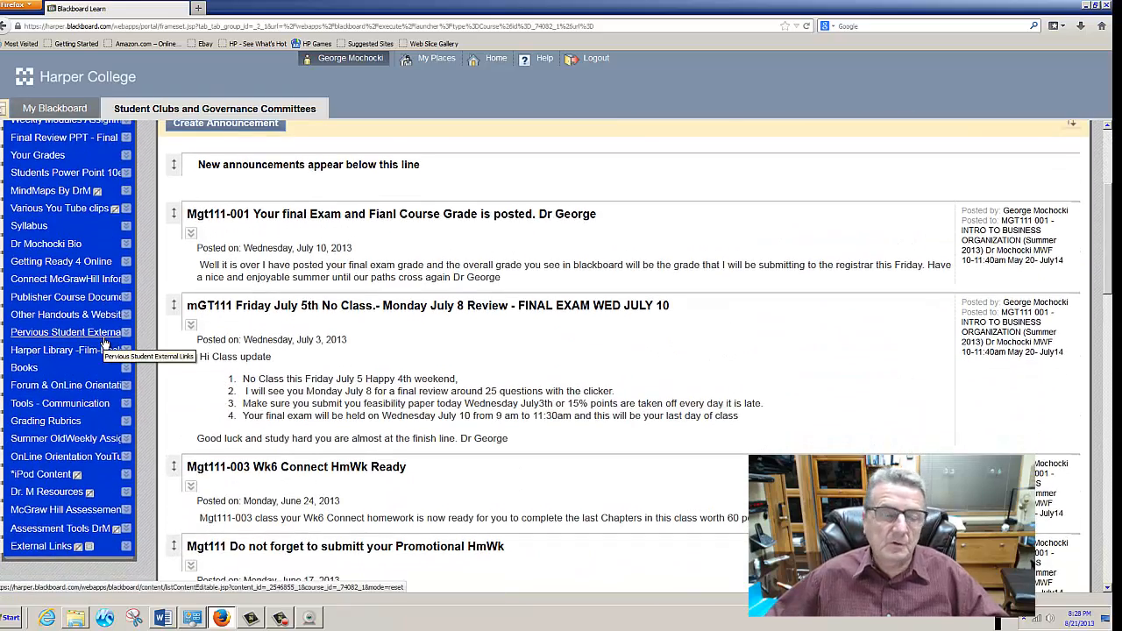
pyautogui.scroll(-3, 103, 342)
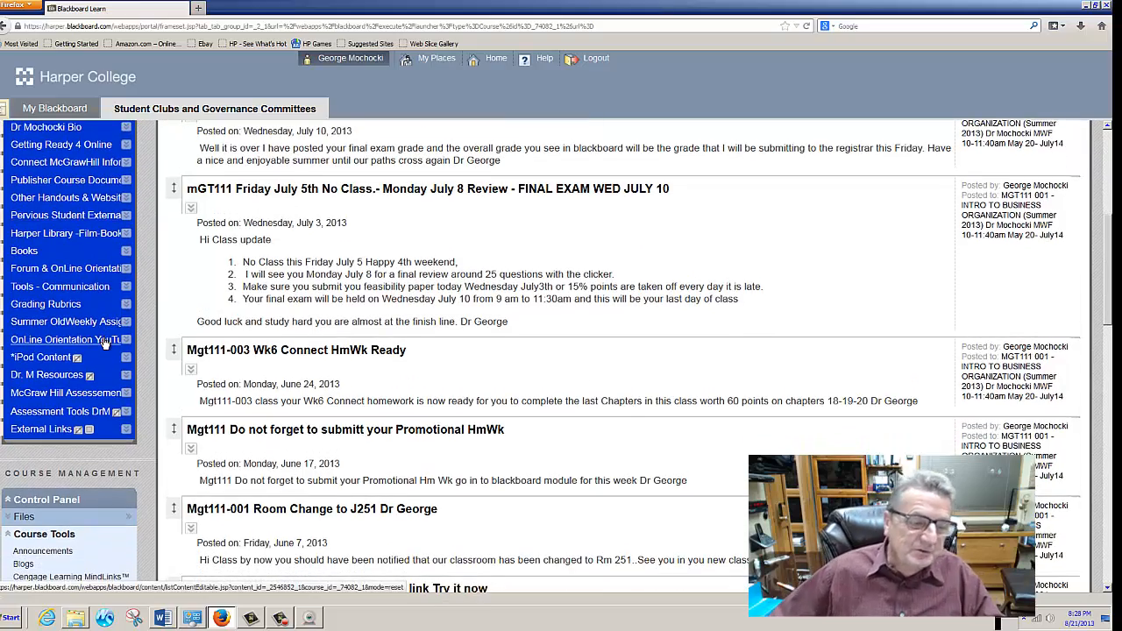
pyautogui.scroll(-3, 103, 342)
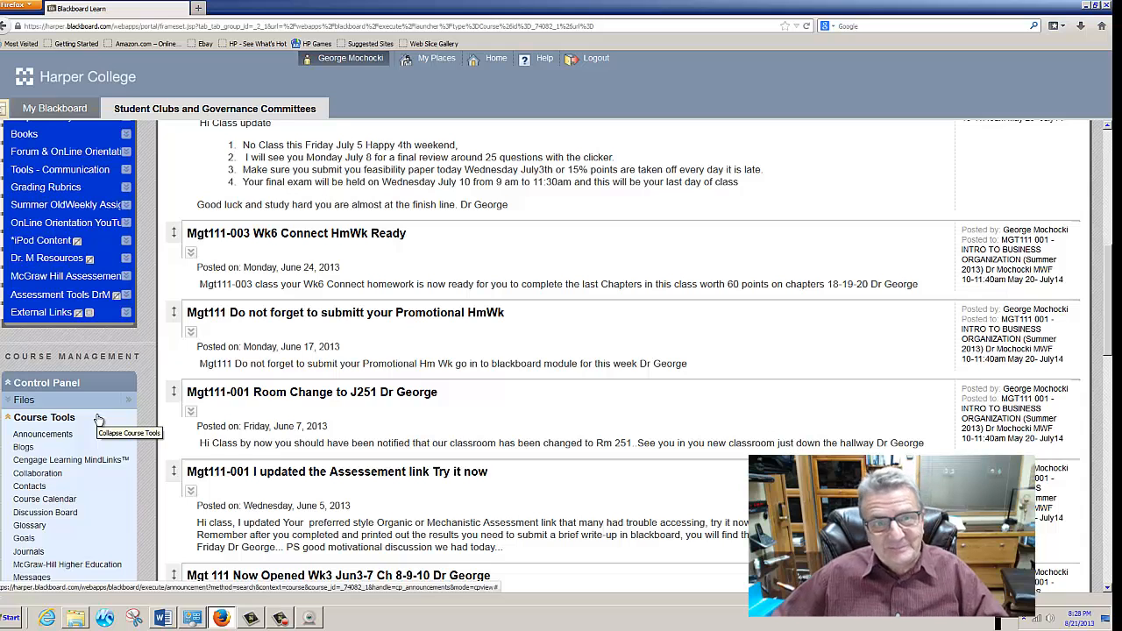
pyautogui.scroll(-3, 10, 421)
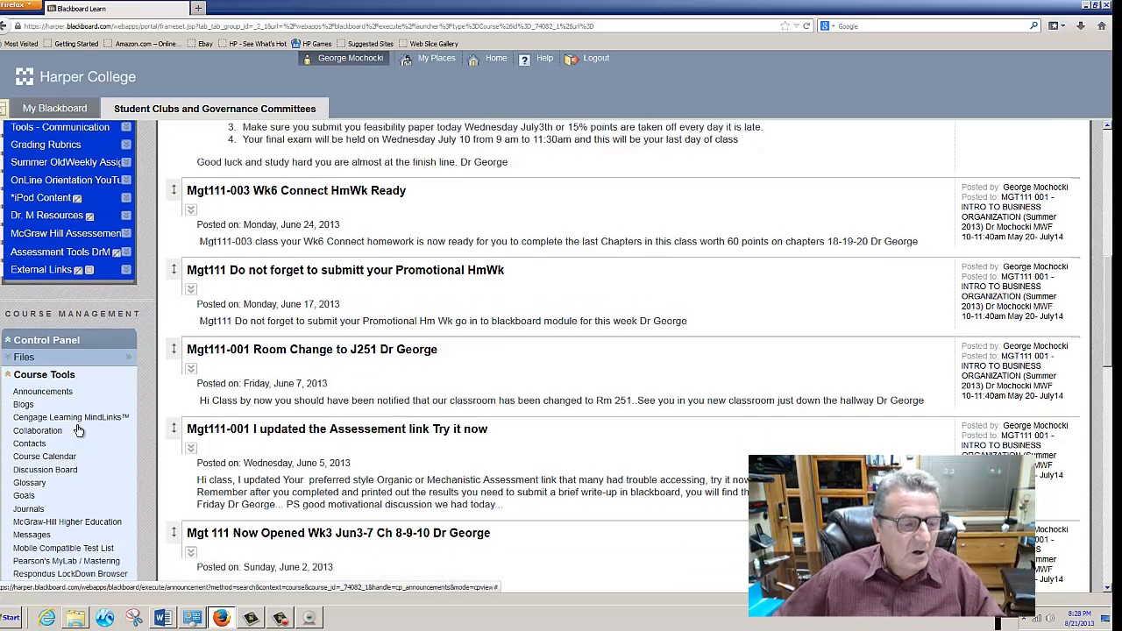
pyautogui.click(10, 309)
pyautogui.scroll(3, 29, 355)
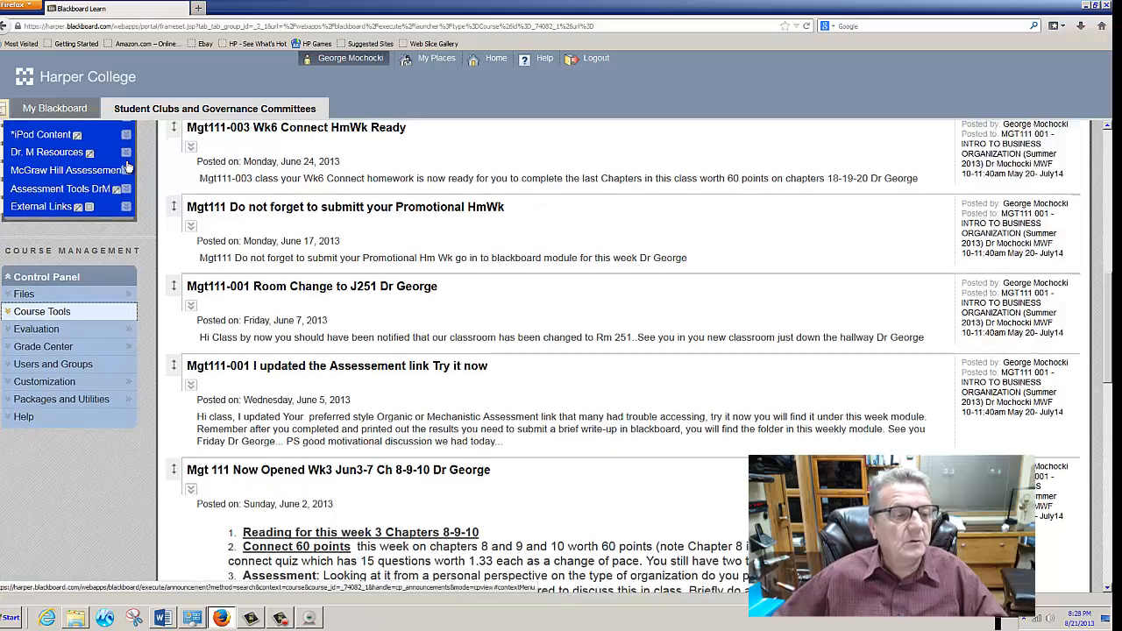
pyautogui.scroll(-3, 17, 394)
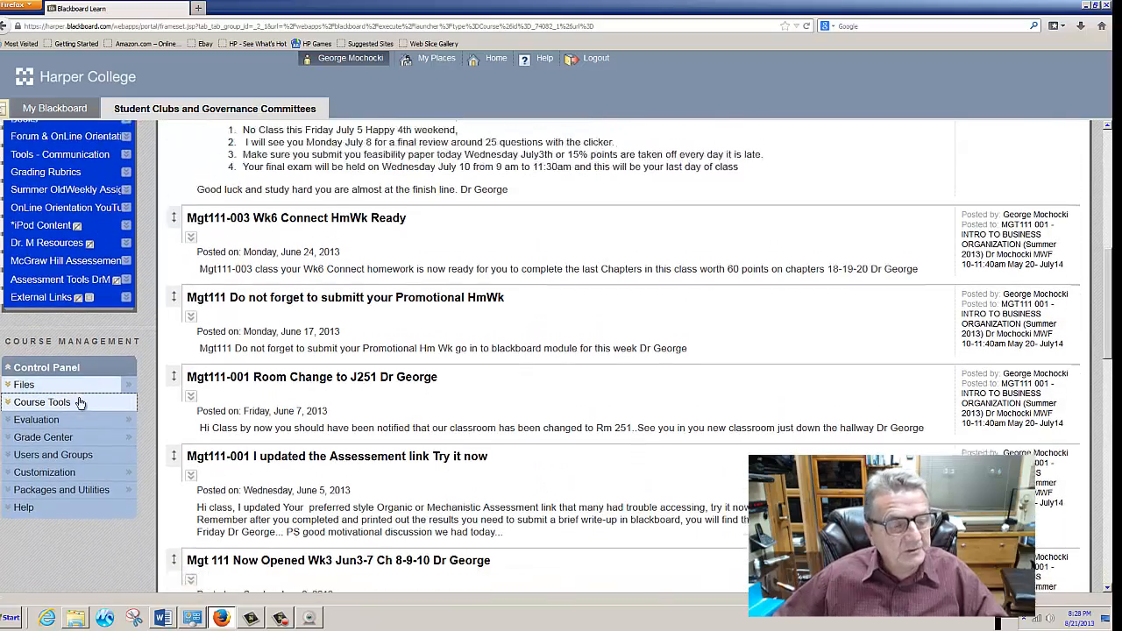
pyautogui.click(9, 301)
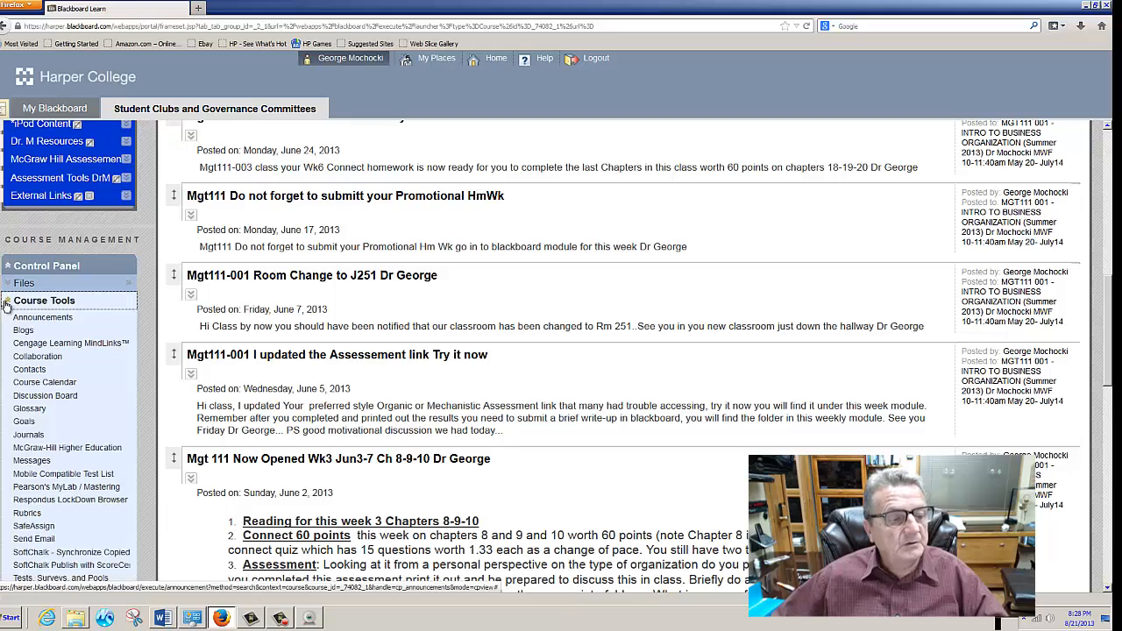
pyautogui.scroll(-3, 29, 425)
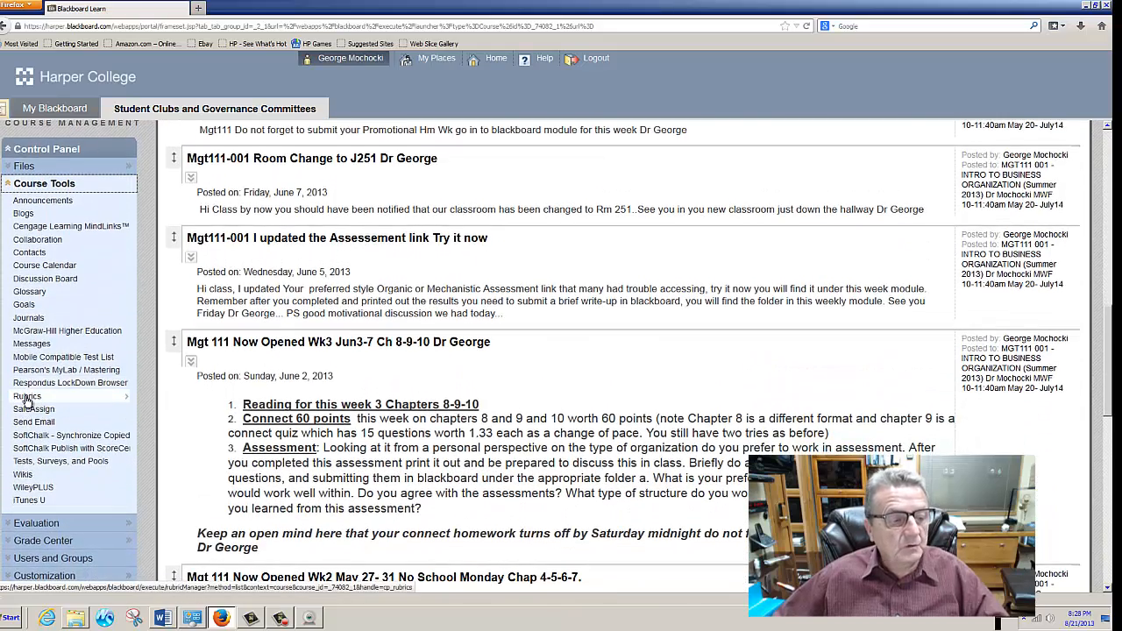
pyautogui.click(26, 397)
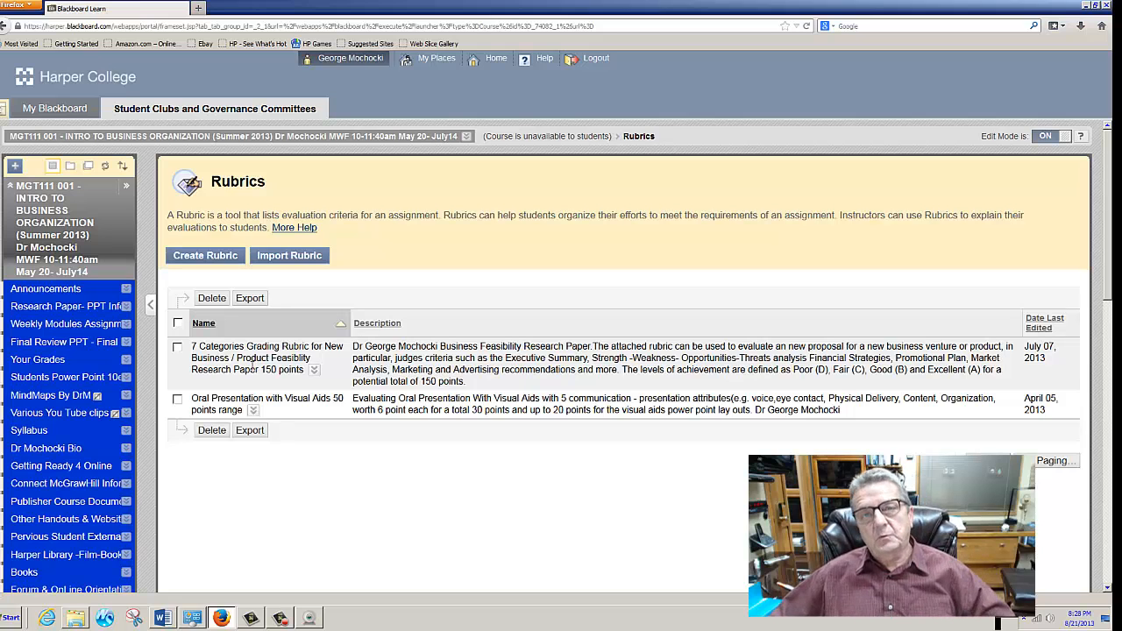
# Start a new rubric named "New Testing Rubric" with the description "dssss"
pyautogui.click(221, 264)
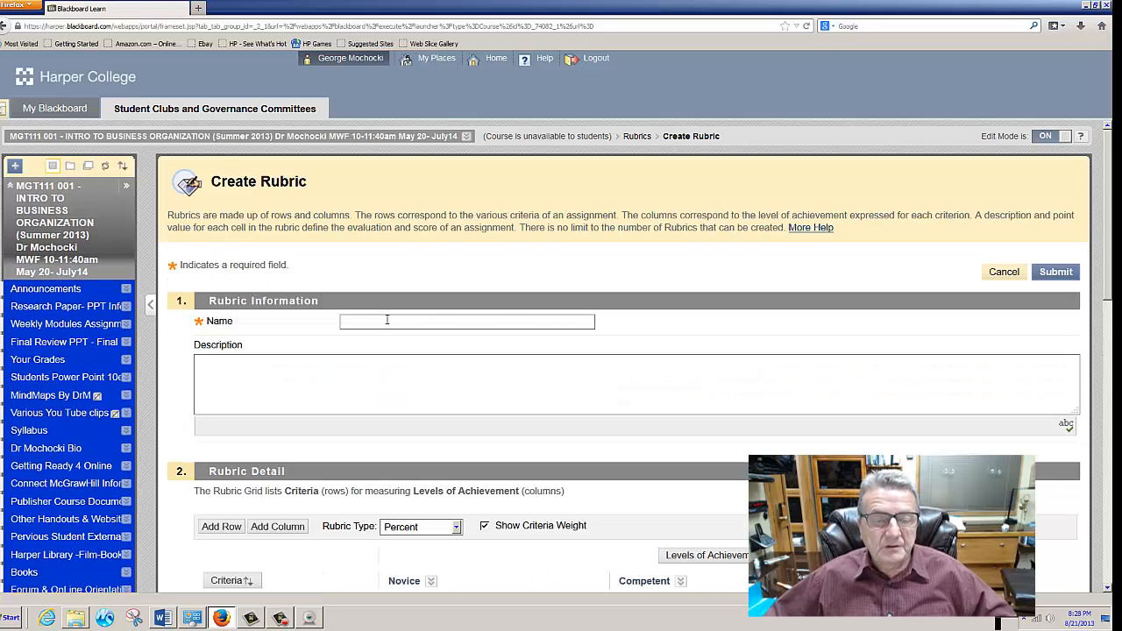
pyautogui.click(387, 320)
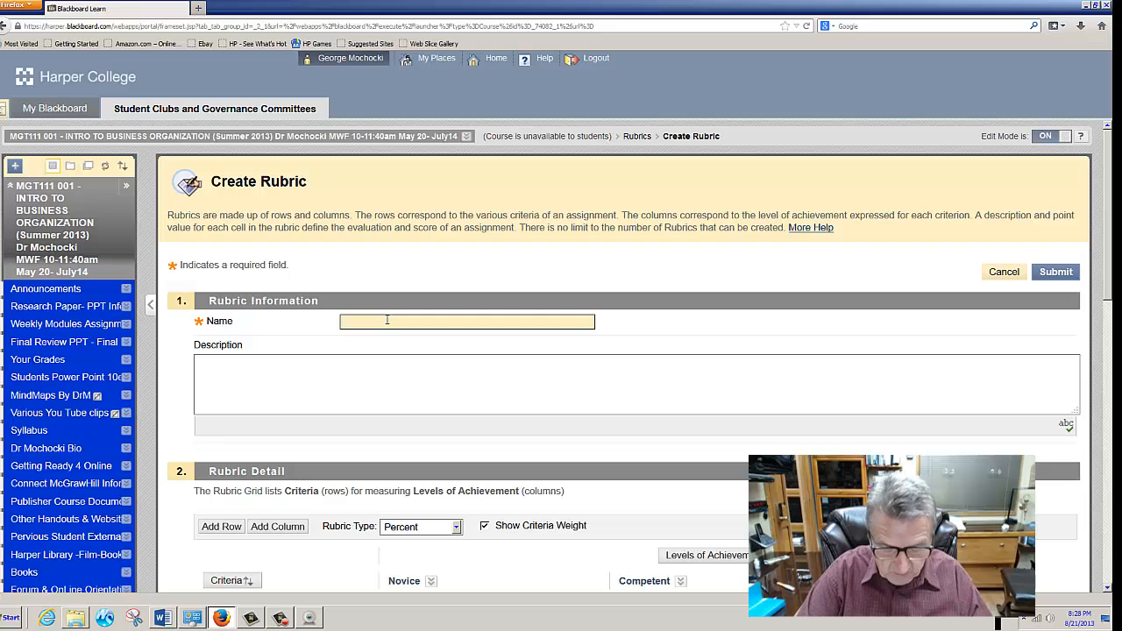
pyautogui.write('New ')
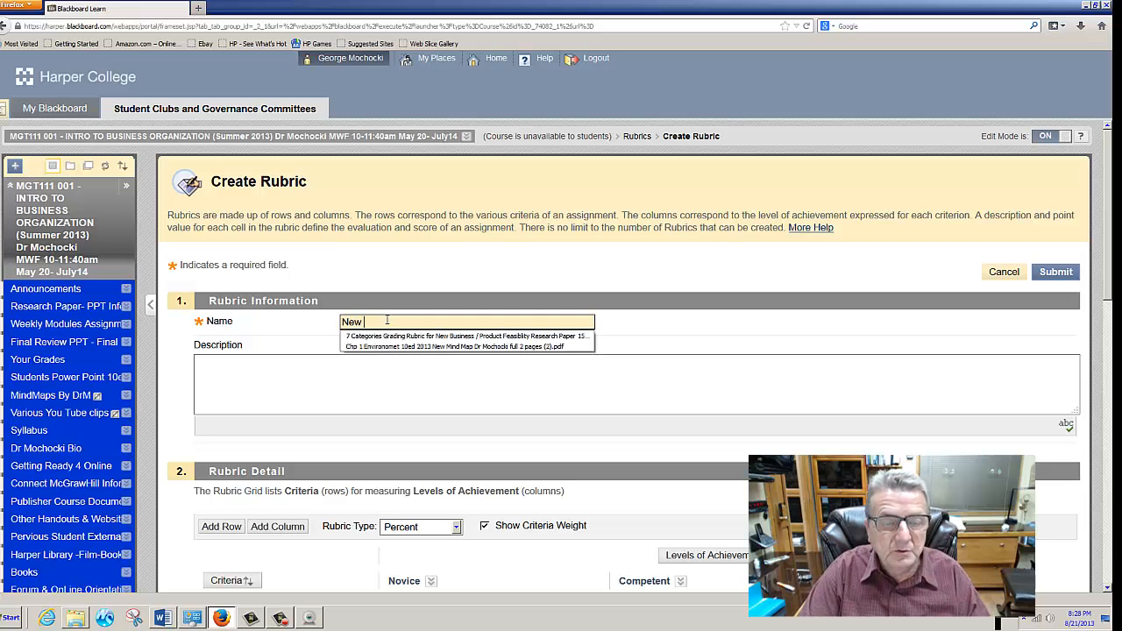
pyautogui.write('Testing Rubric')
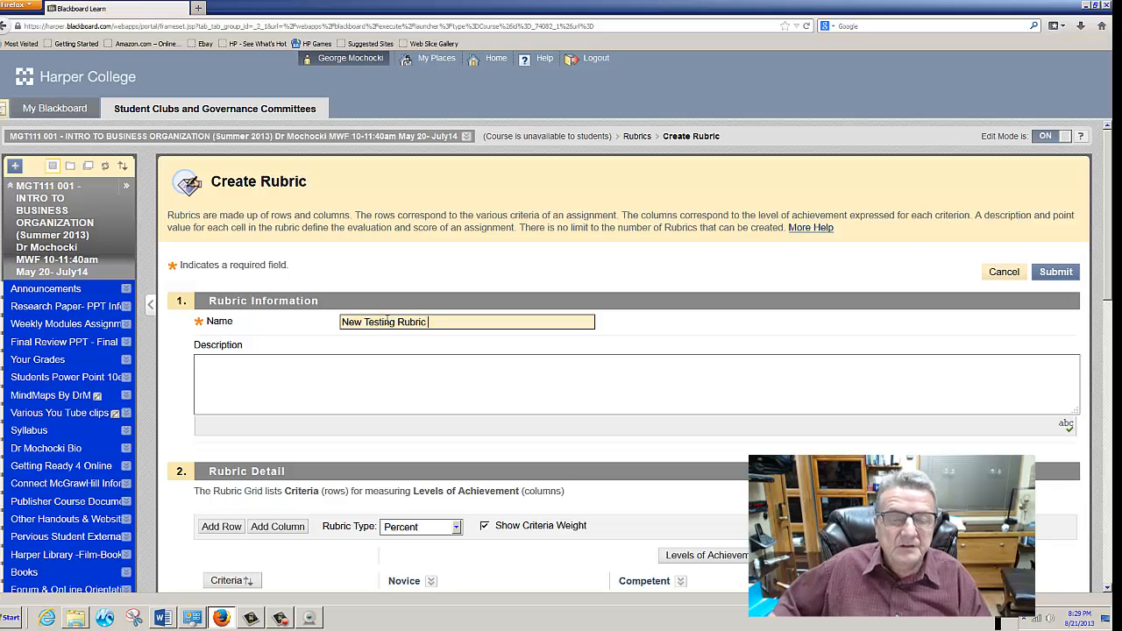
pyautogui.click(368, 372)
pyautogui.write('dssss')
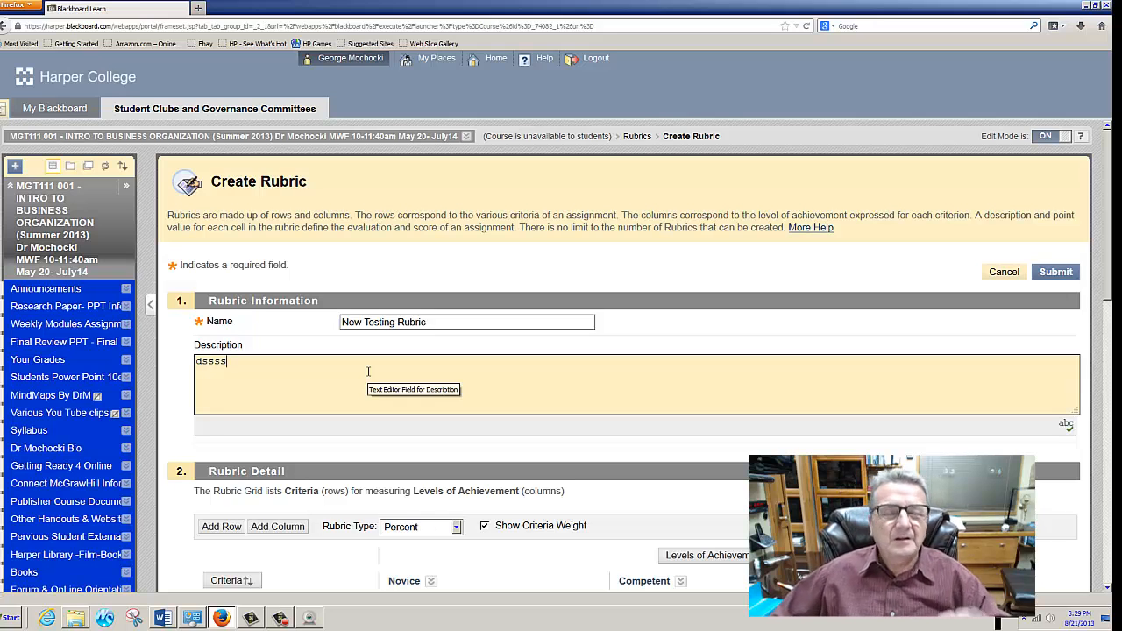
pyautogui.scroll(-4, 368, 371)
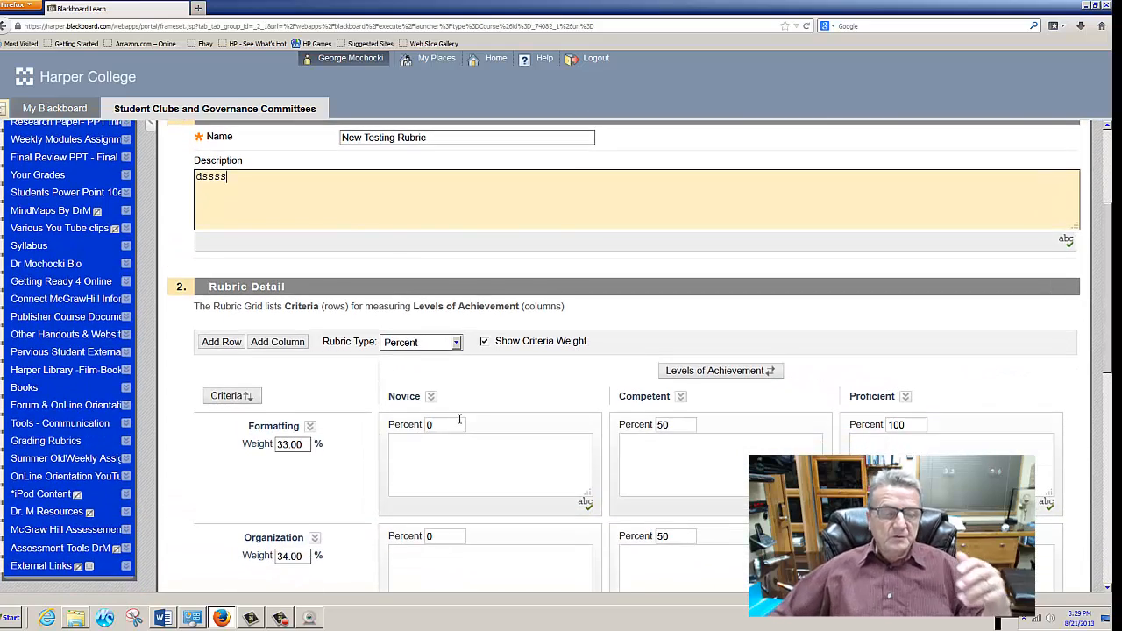
pyautogui.scroll(-3, 459, 419)
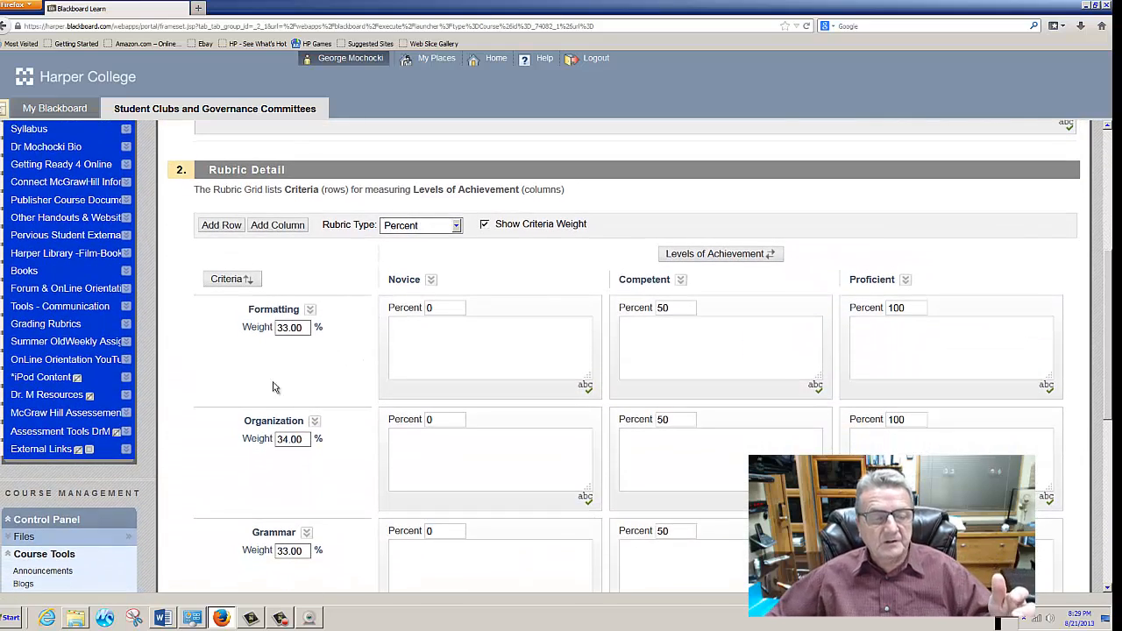
pyautogui.click(311, 310)
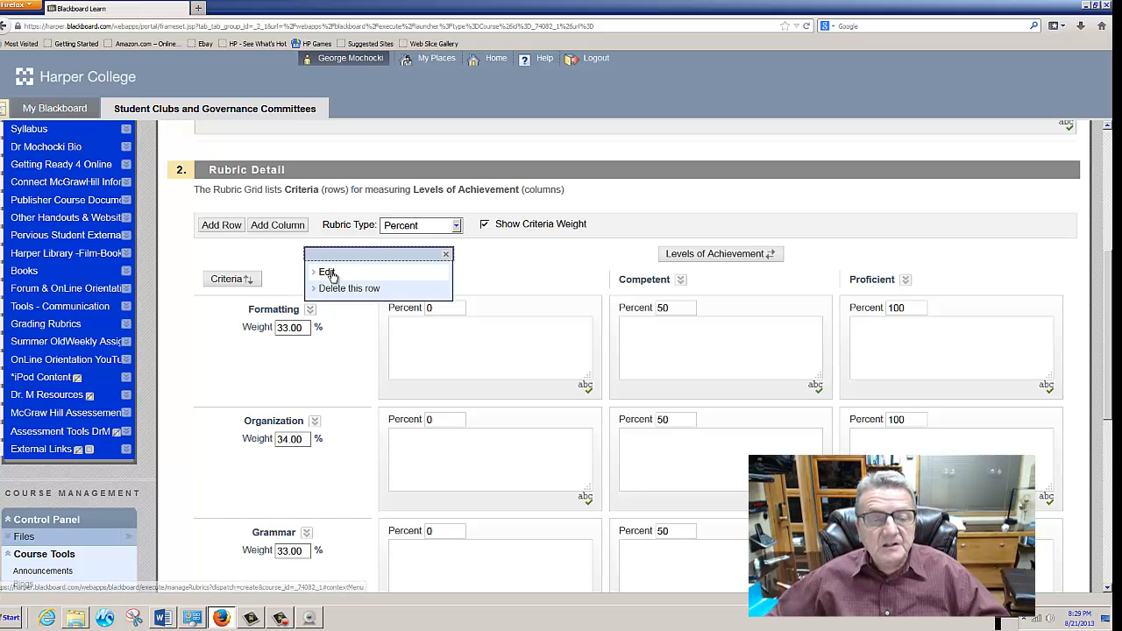
pyautogui.click(329, 273)
pyautogui.click(300, 321)
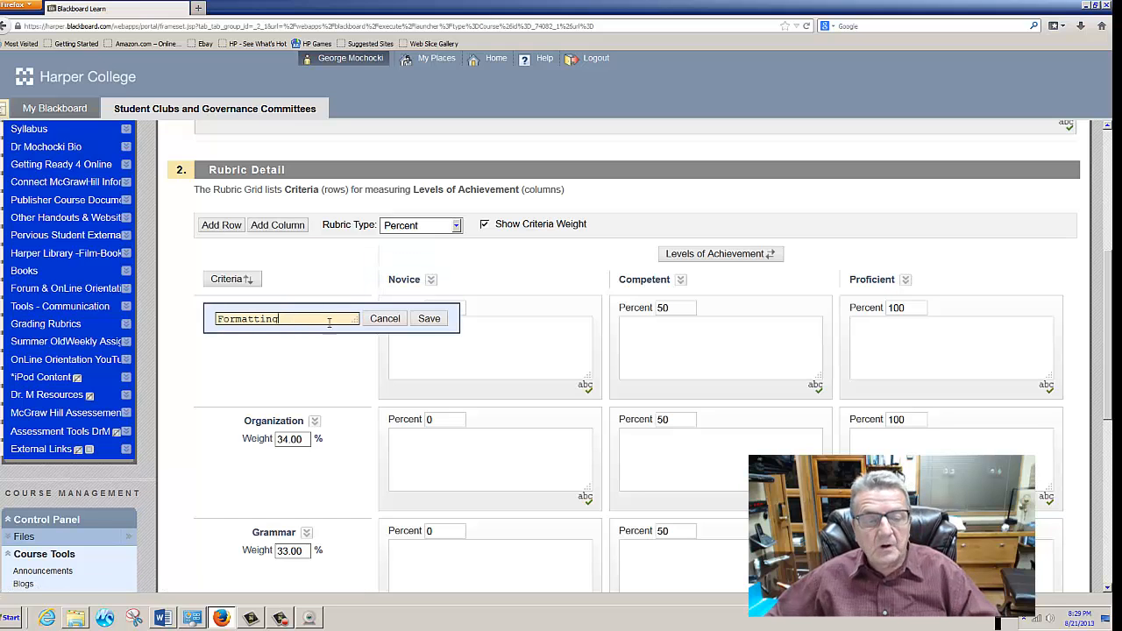
pyautogui.click(385, 320)
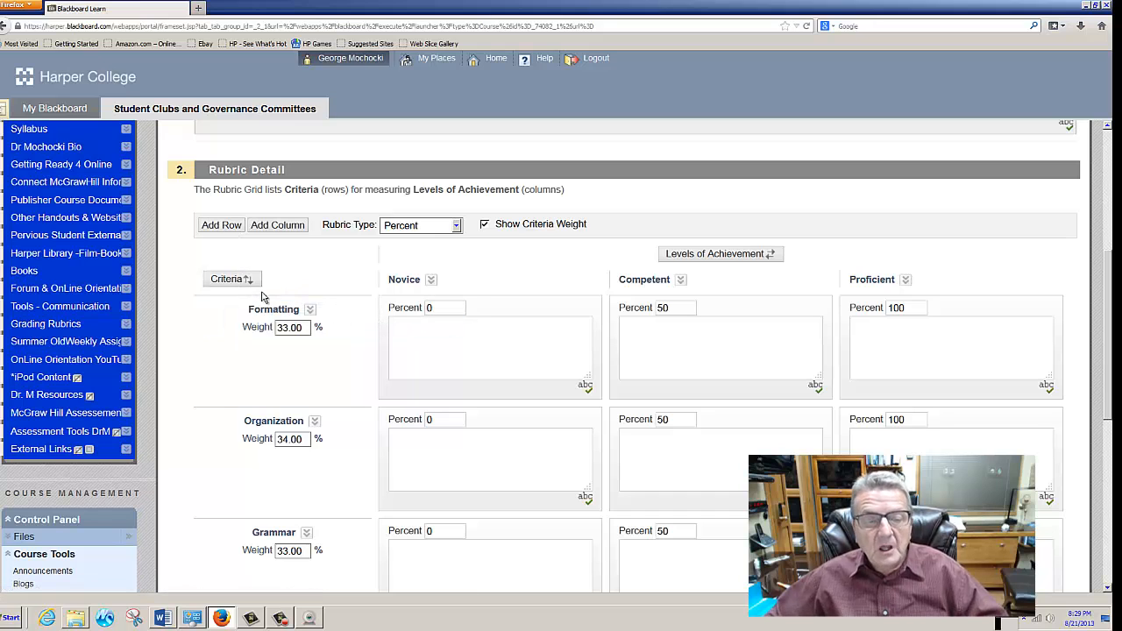
# Rename the Novice achievement level to "c" and the Competent level to "b" in the rubric grid
pyautogui.click(430, 280)
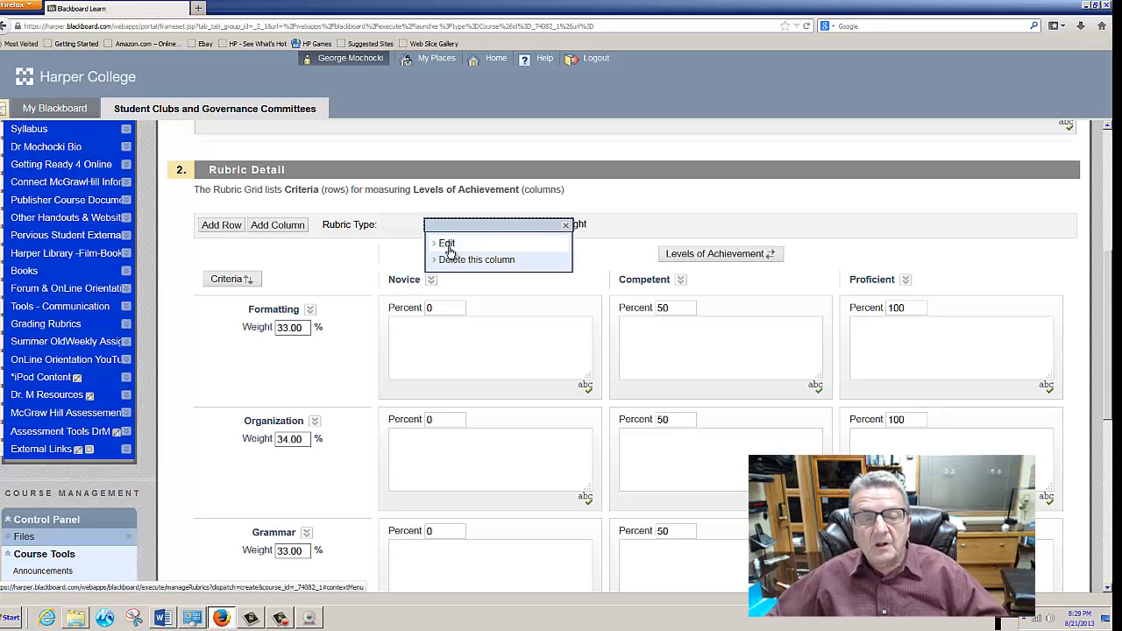
pyautogui.click(438, 243)
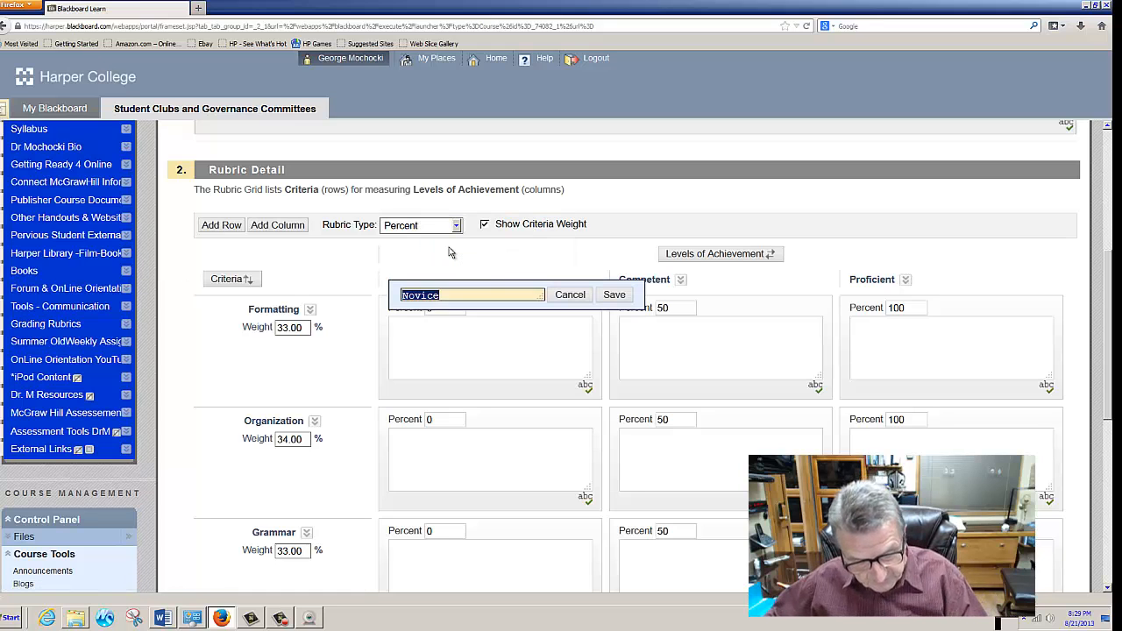
pyautogui.write('c')
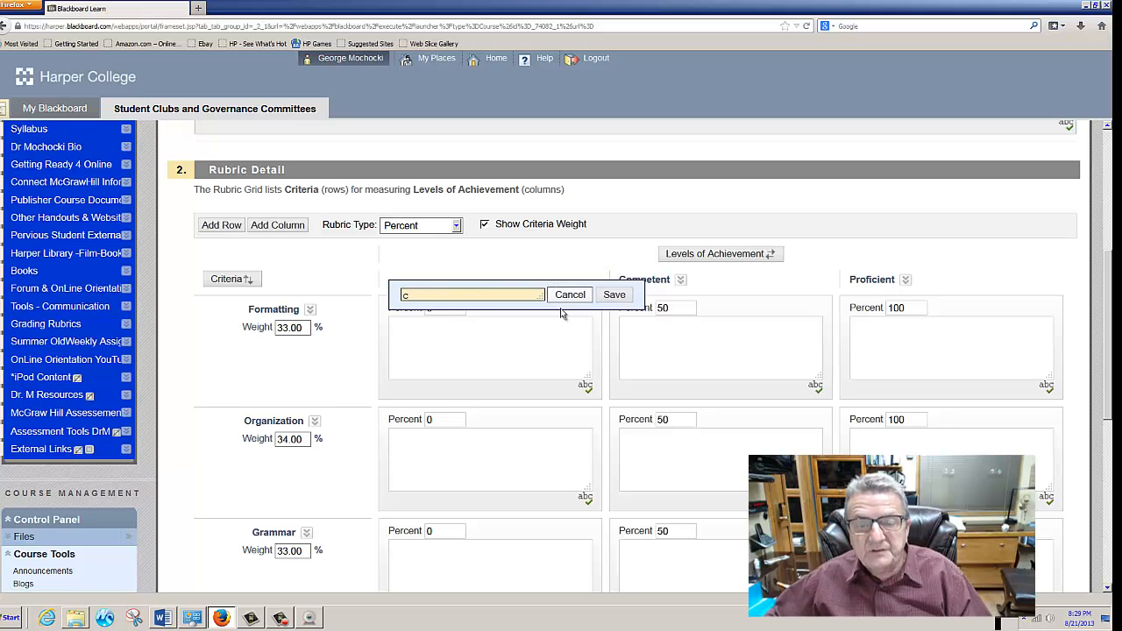
pyautogui.click(615, 296)
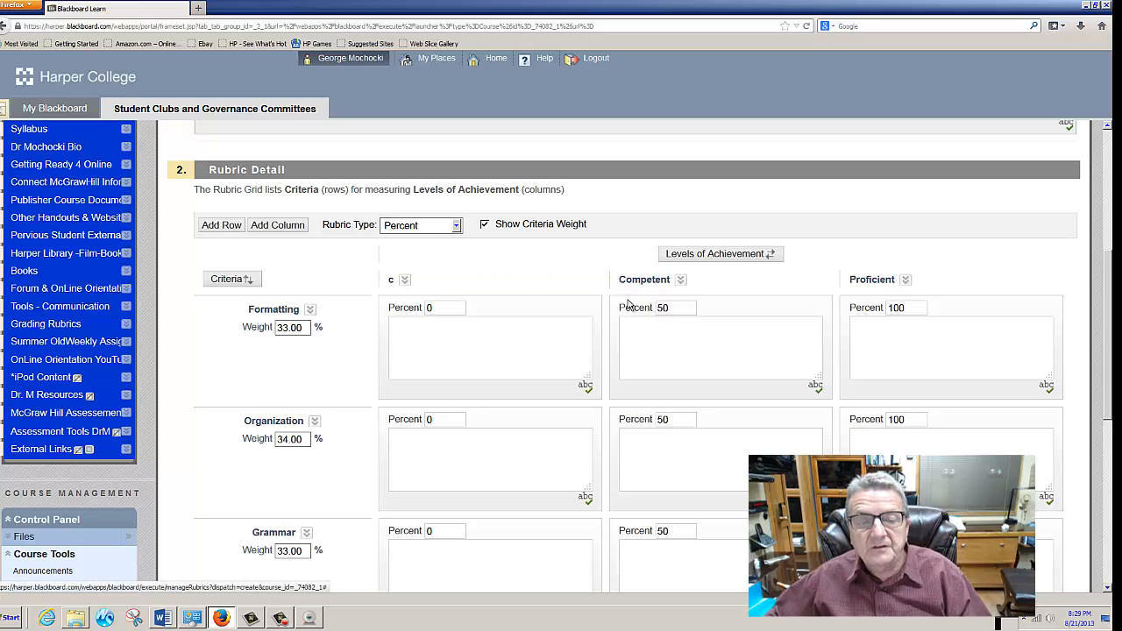
pyautogui.click(682, 280)
pyautogui.click(696, 243)
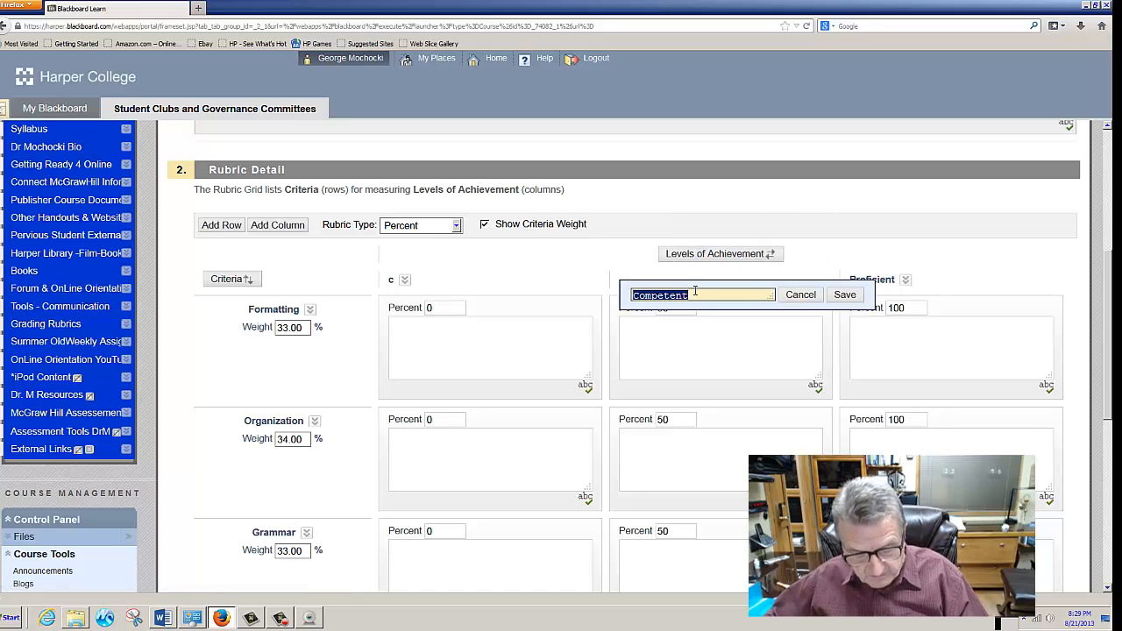
pyautogui.write('b')
pyautogui.click(844, 294)
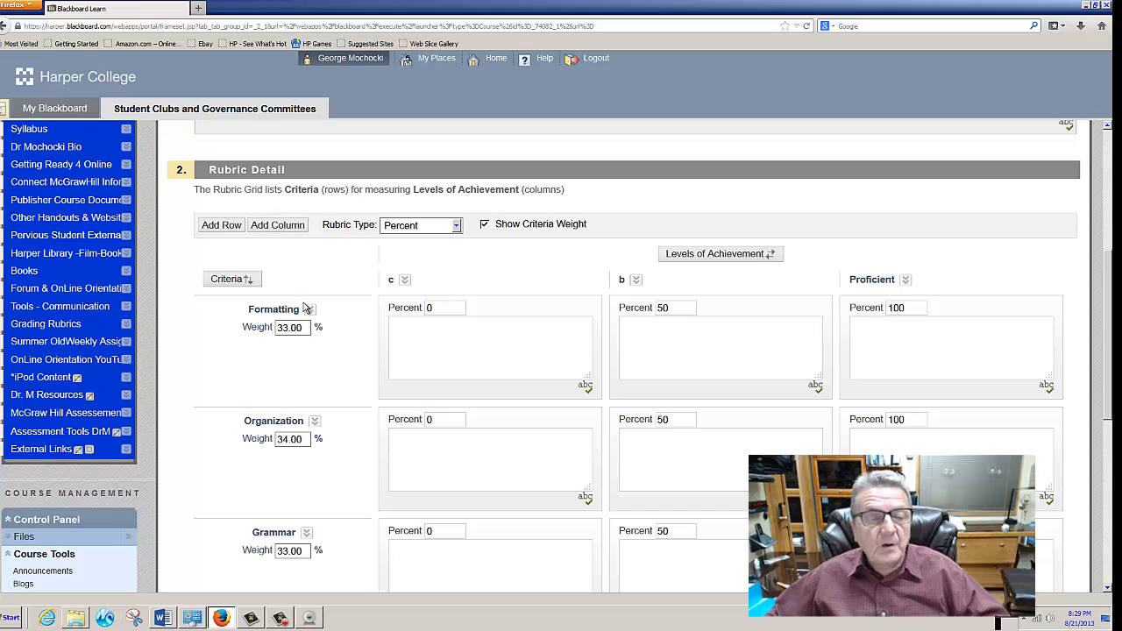
# Add a fourth criteria row to the rubric grid below Grammar
pyautogui.scroll(-1, 330, 322)
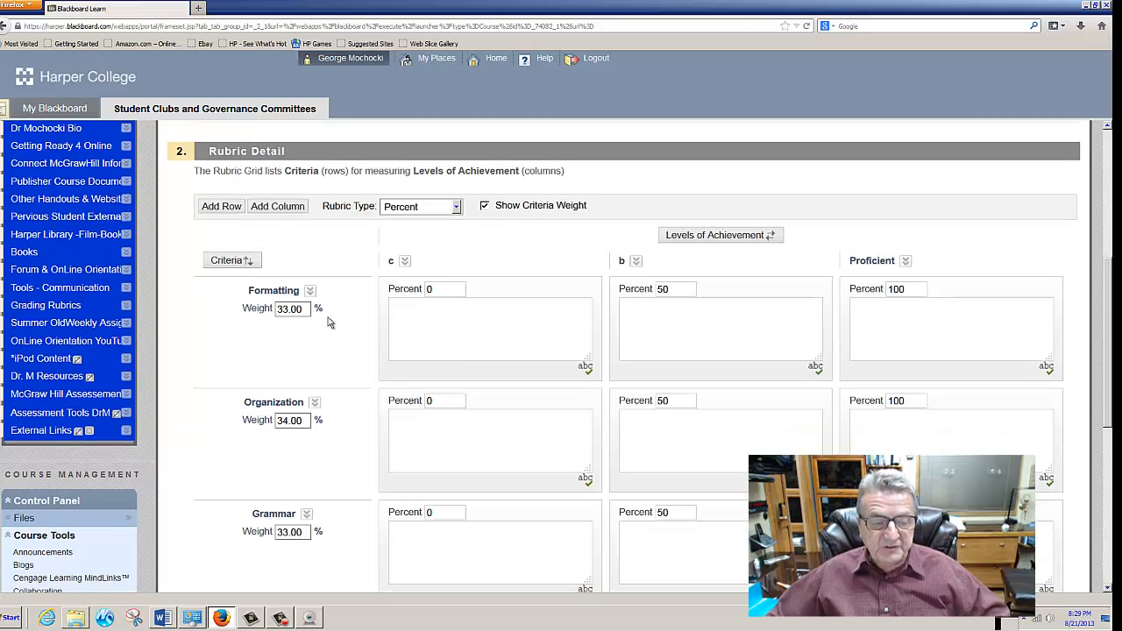
pyautogui.scroll(-3, 330, 322)
pyautogui.scroll(1, 445, 220)
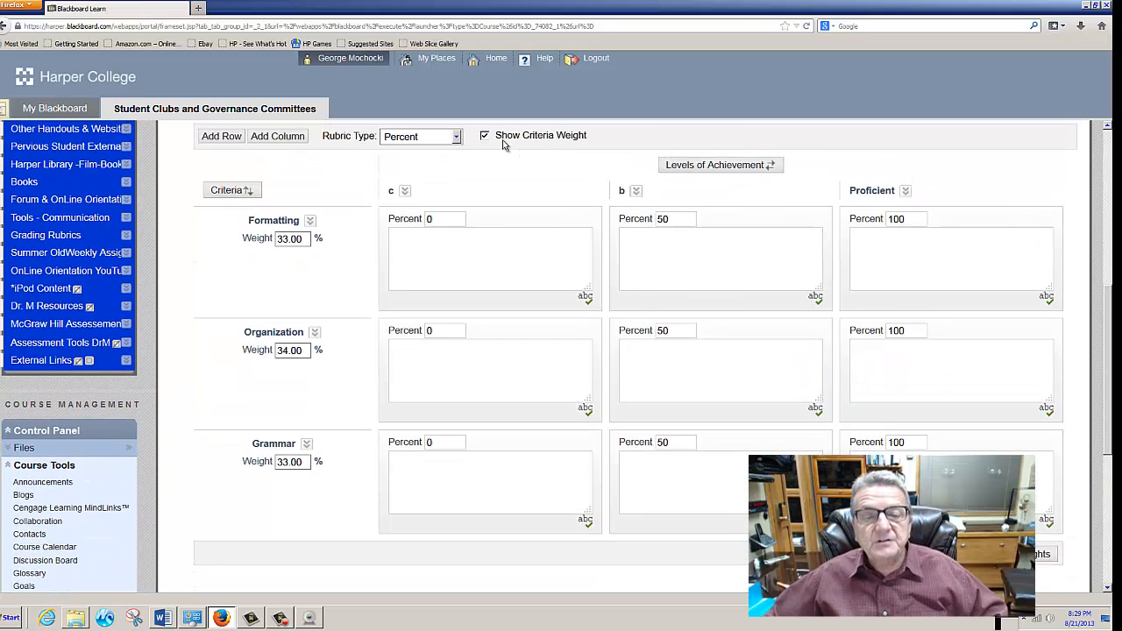
pyautogui.scroll(-3, 500, 149)
pyautogui.scroll(4, 201, 226)
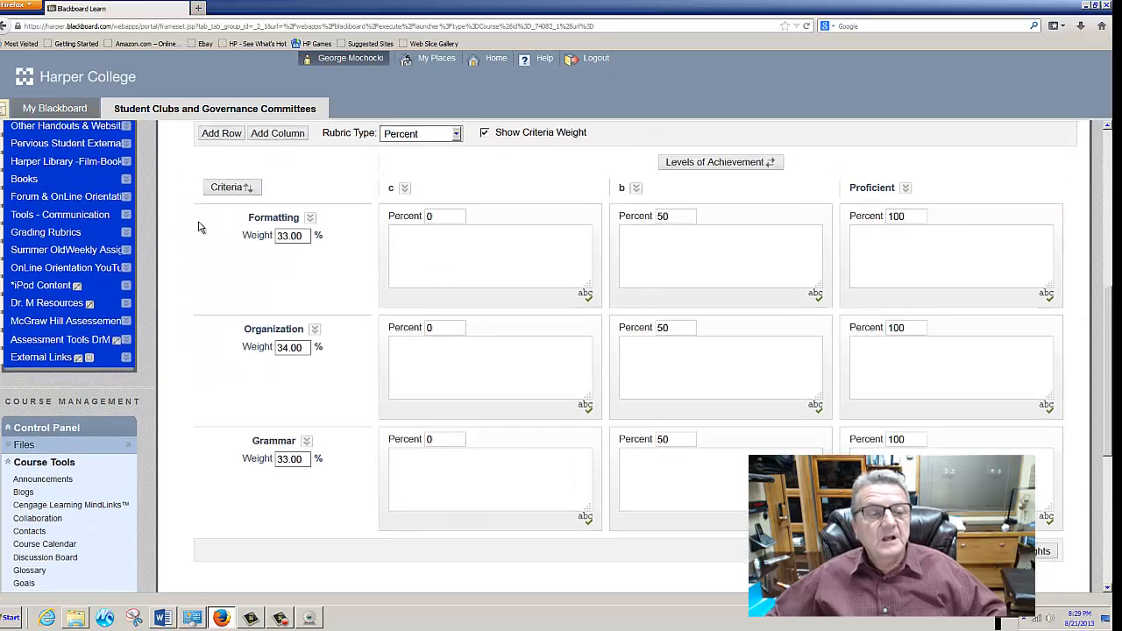
pyautogui.click(225, 161)
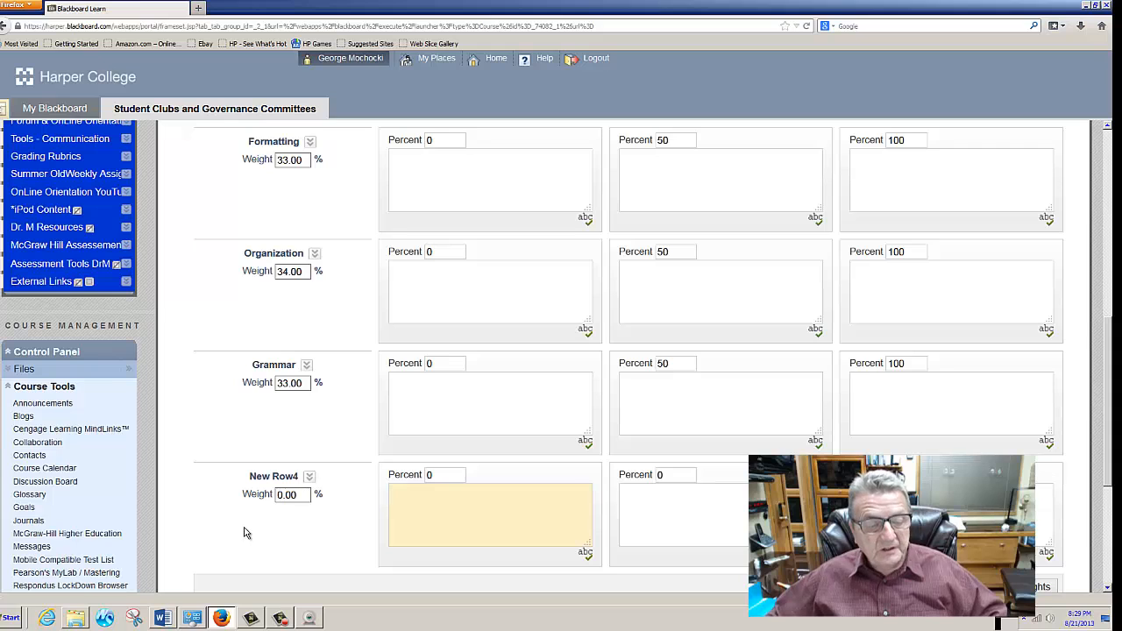
# Name the new criteria row "understanding course material" and balance the weights evenly at 25% for each criterion
pyautogui.click(310, 478)
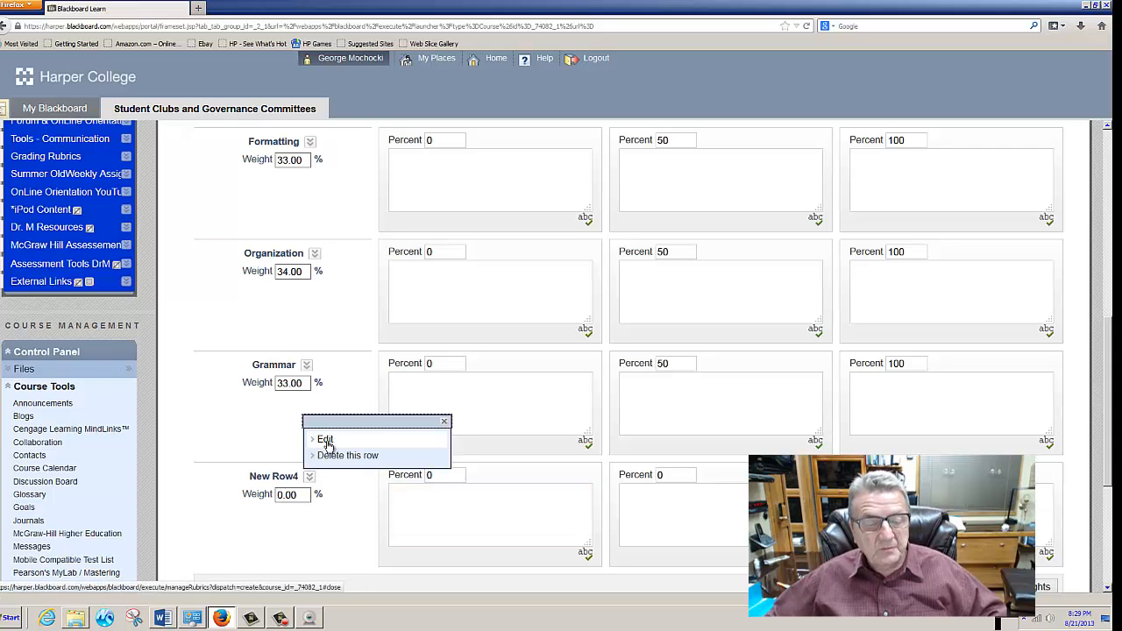
pyautogui.click(329, 443)
pyautogui.write('understan')
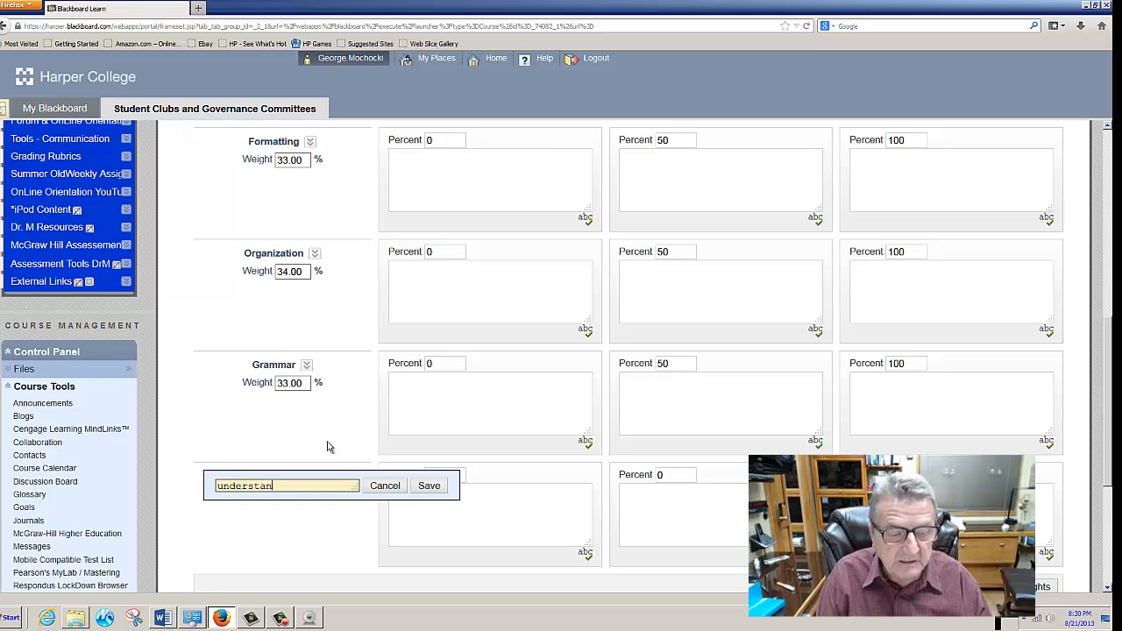
pyautogui.write('ding co')
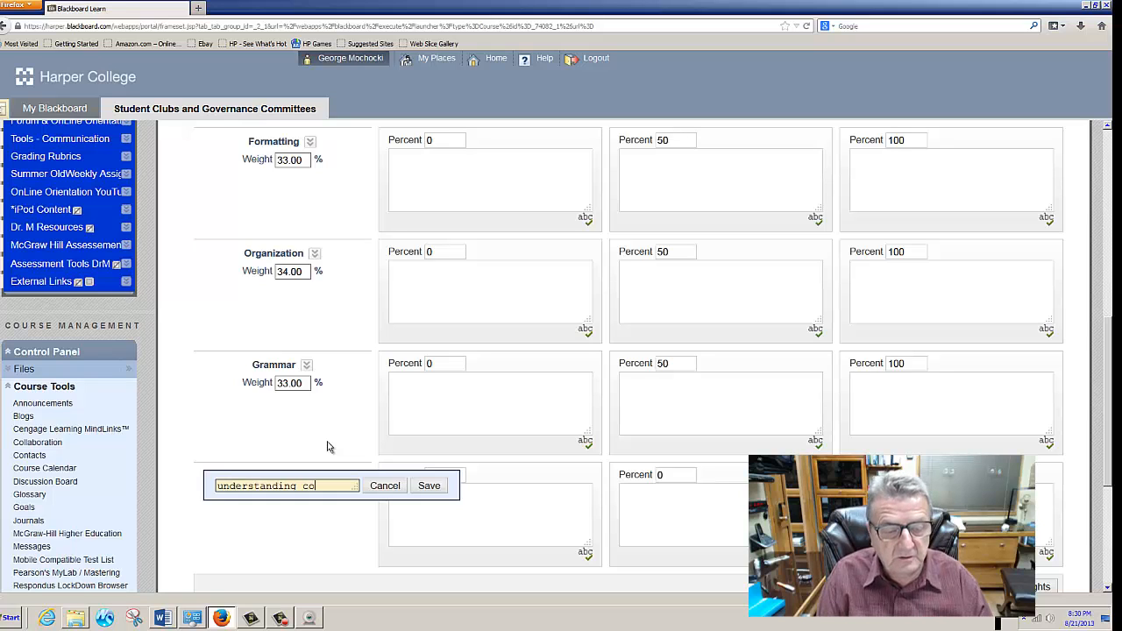
pyautogui.write('urse mater')
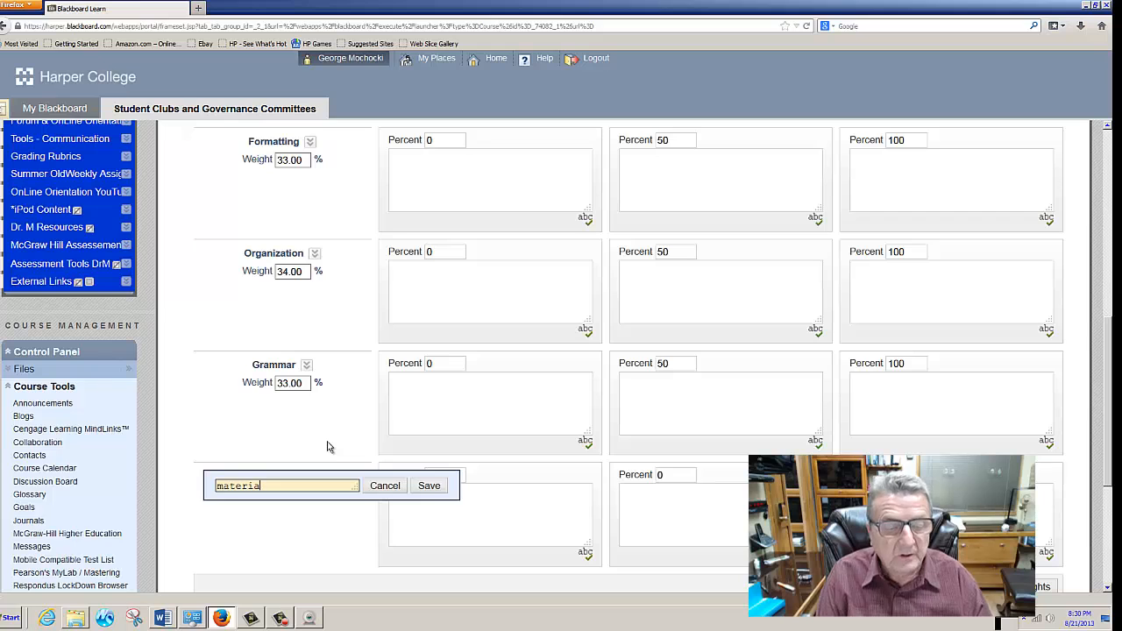
pyautogui.click(429, 485)
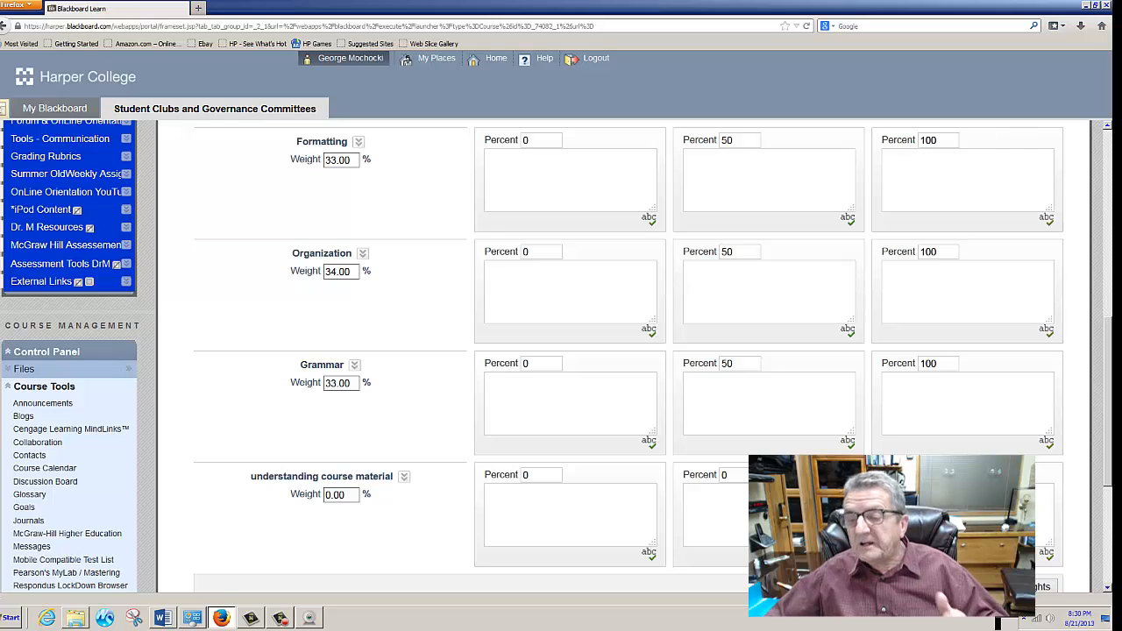
pyautogui.scroll(-2, 973, 508)
pyautogui.click(1022, 495)
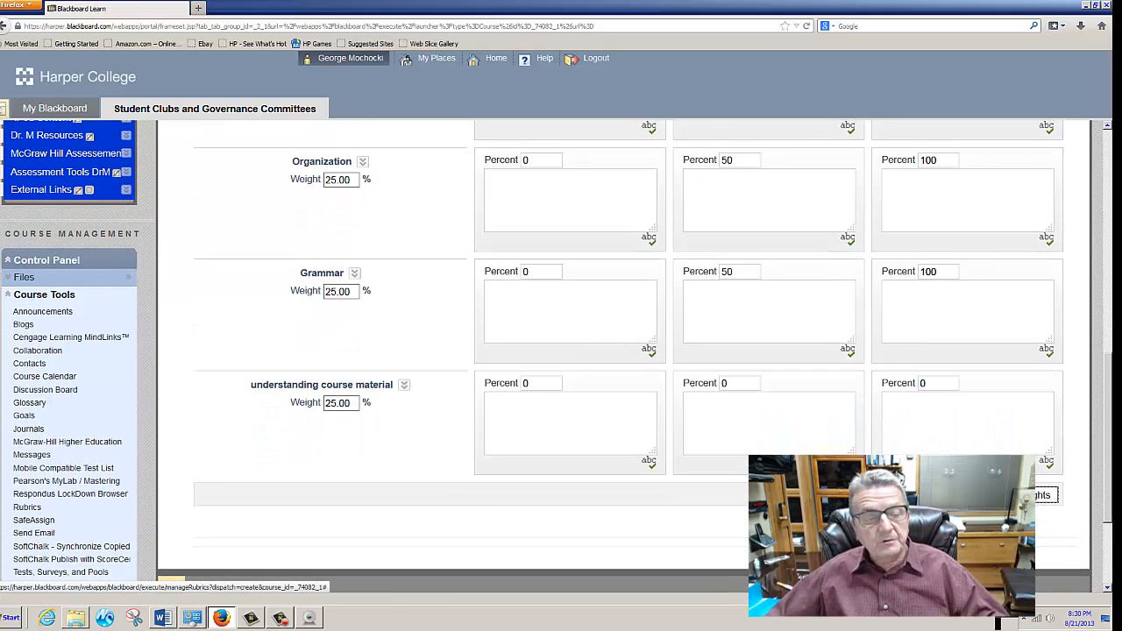
# Hide the criteria weights and change the rubric type to Points
pyautogui.scroll(8, 630, 459)
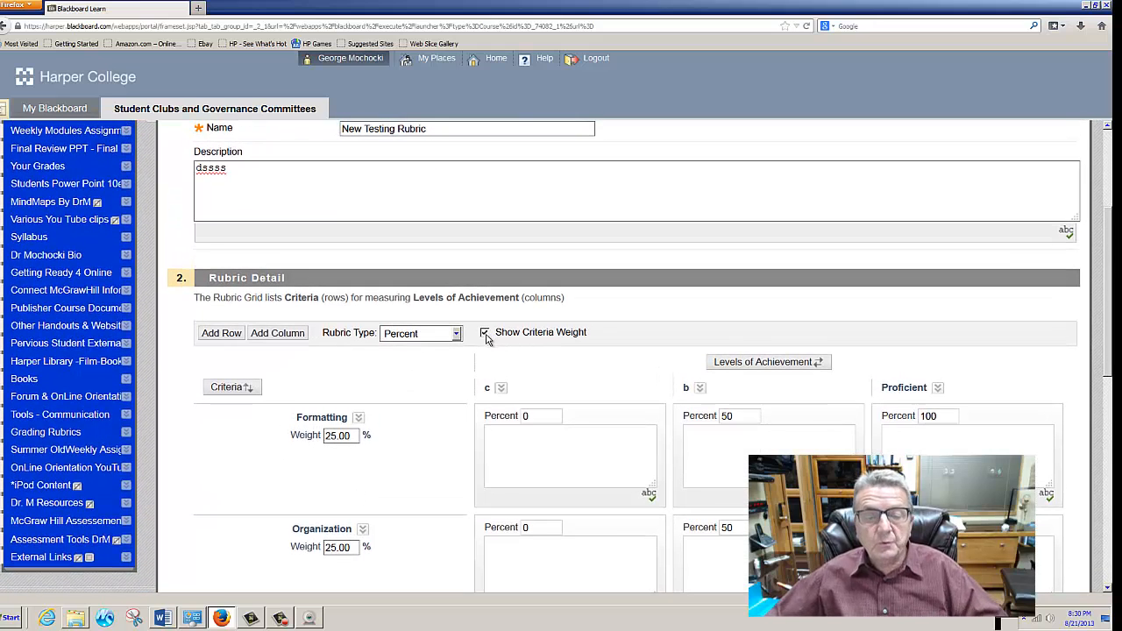
pyautogui.click(484, 333)
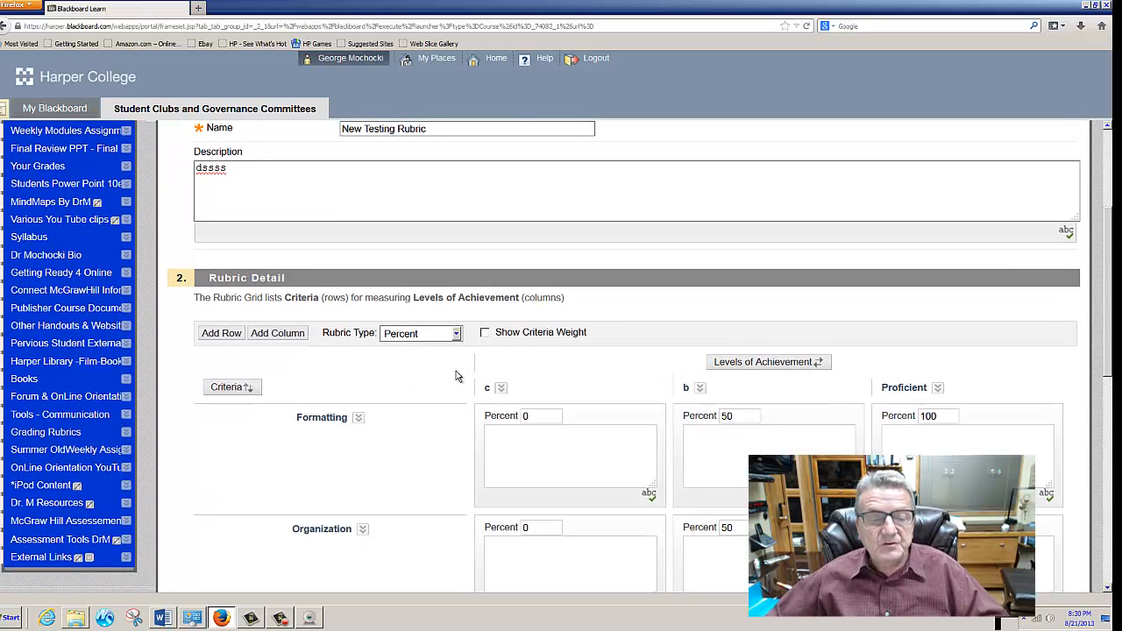
pyautogui.click(456, 333)
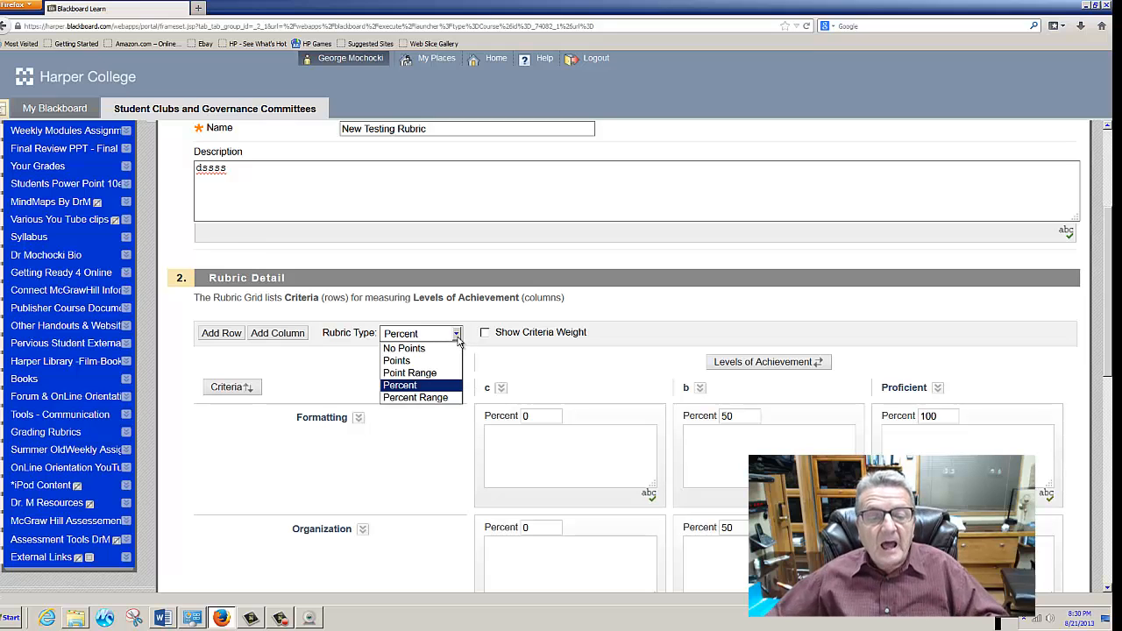
pyautogui.click(430, 361)
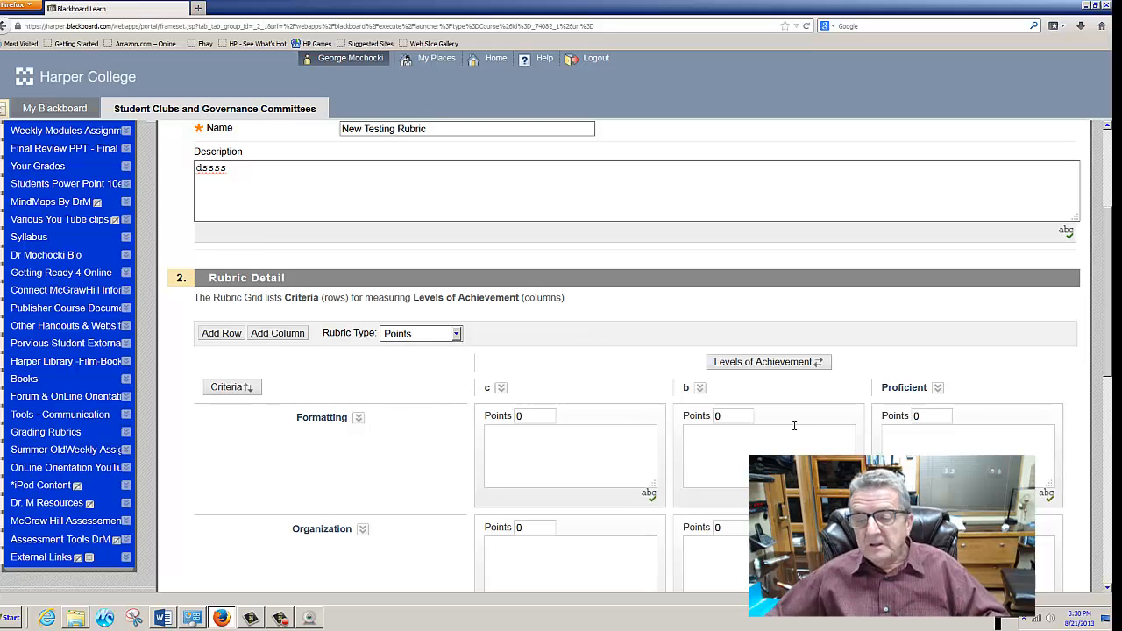
# Set the Proficient points for the Formatting criterion to 5
pyautogui.scroll(-2, 782, 424)
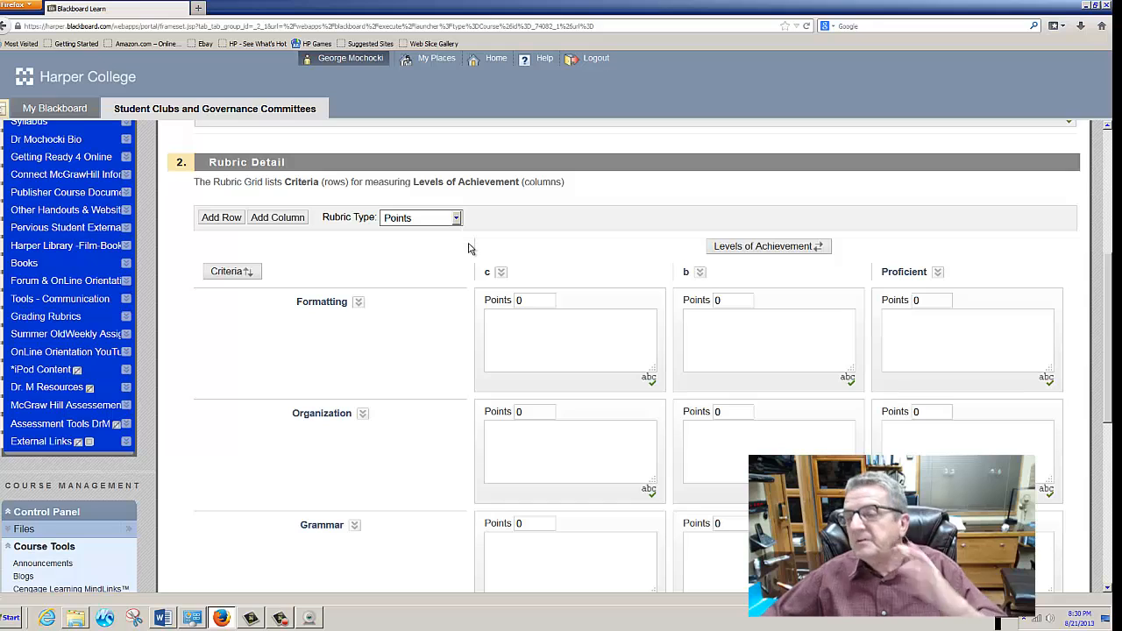
pyautogui.doubleClick(915, 299)
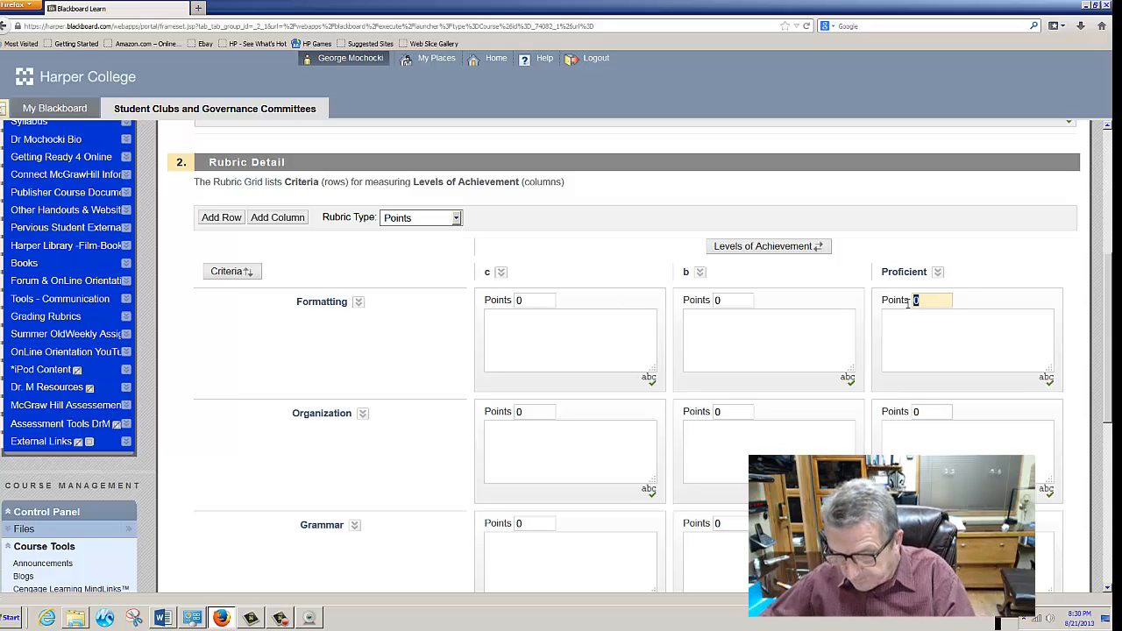
pyautogui.write('5')
pyautogui.click(944, 356)
pyautogui.scroll(-4, 944, 351)
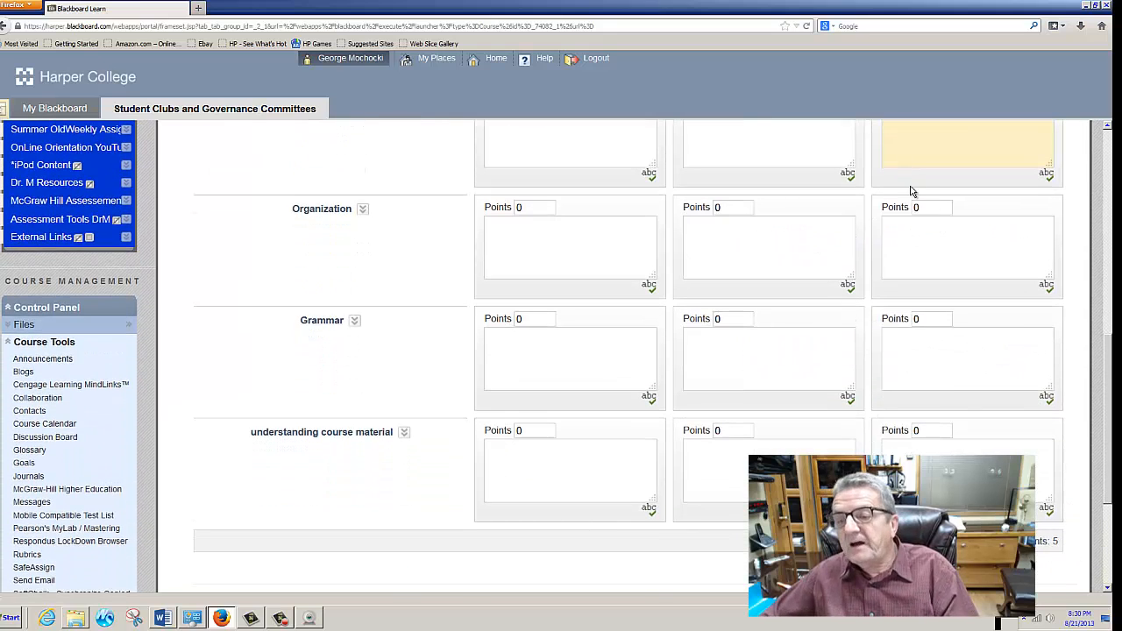
# Set the Proficient points for the Organization criterion to 5 and enter "vbnxcvbnx" as that cell's description
pyautogui.click(926, 199)
pyautogui.moveTo(929, 207); pyautogui.dragTo(894, 208)
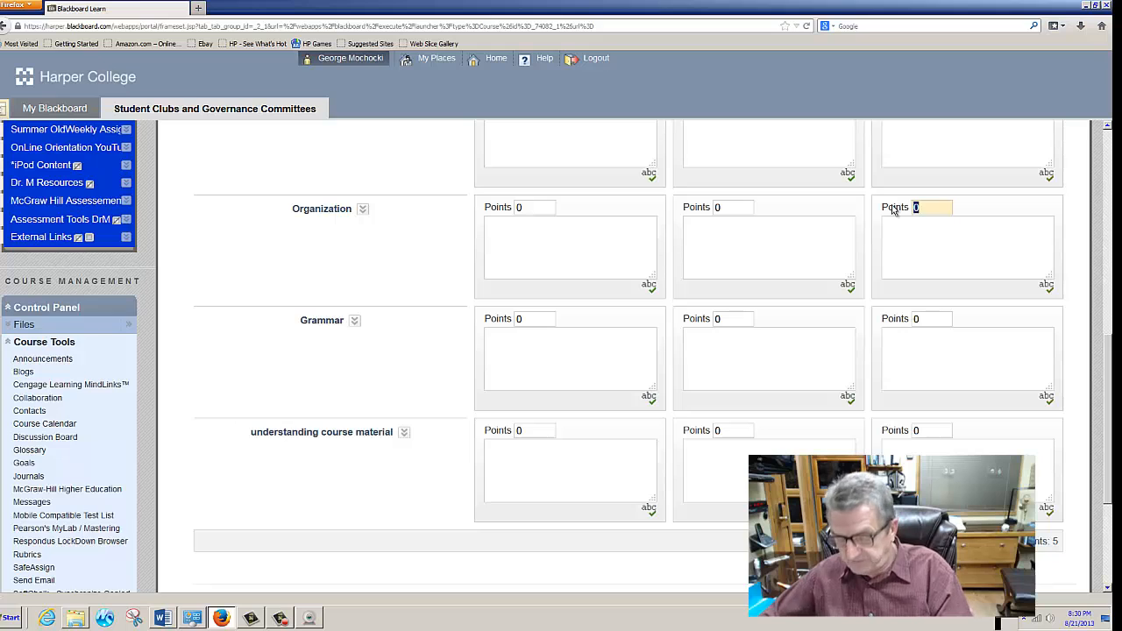
pyautogui.write('5')
pyautogui.click(929, 246)
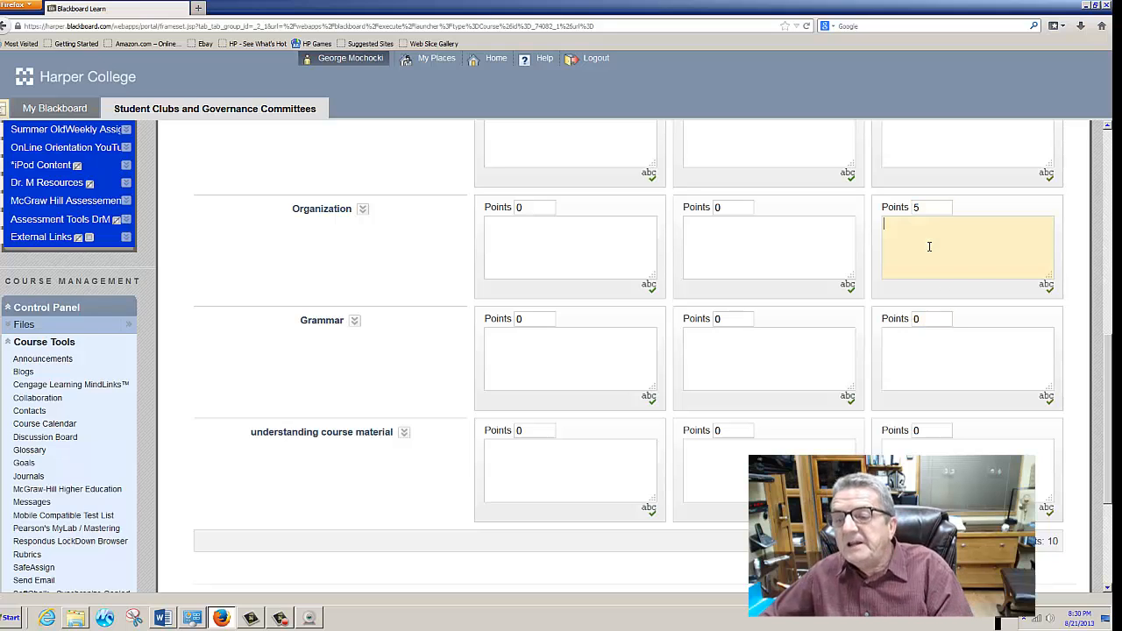
pyautogui.write('vbnxcvbnx')
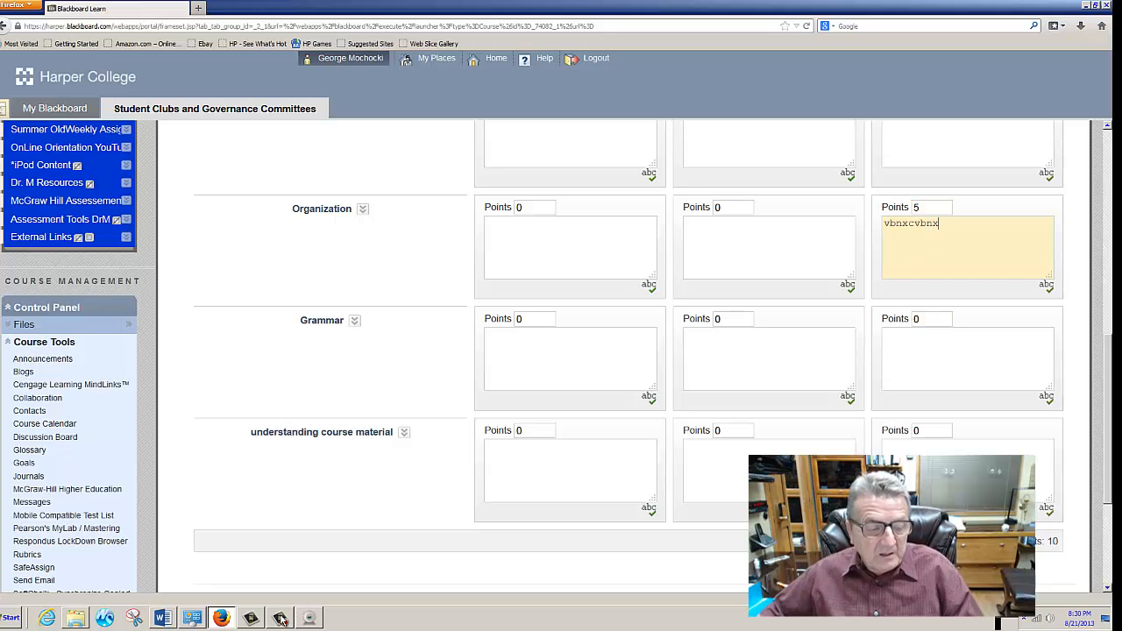
pyautogui.moveTo(282, 619)
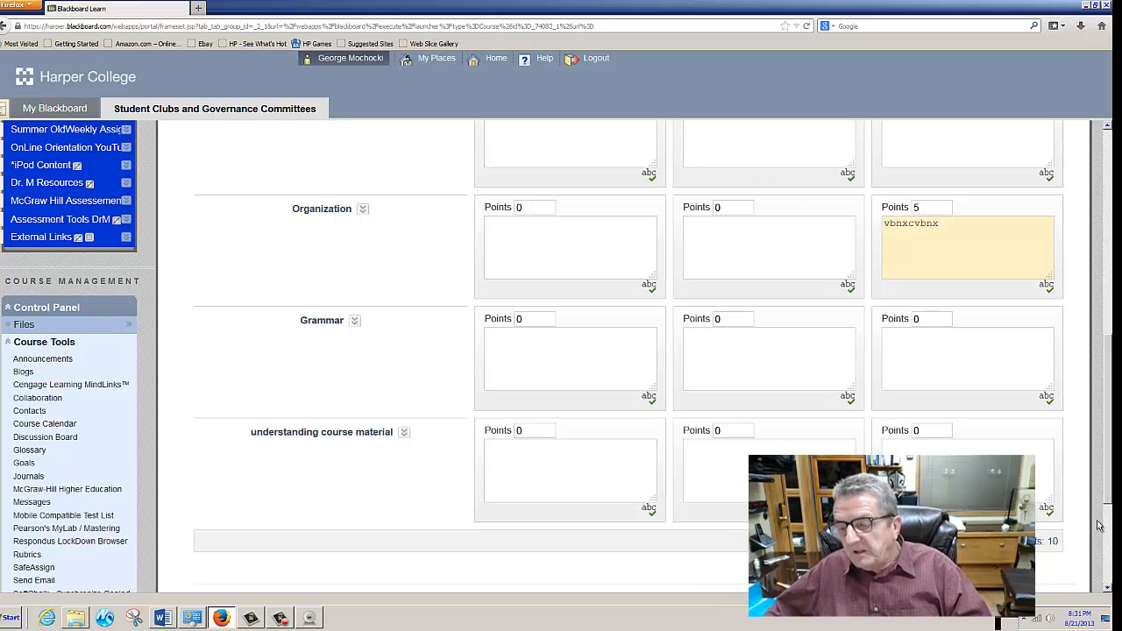
# Set the Organization criterion's points in the b level to 6
pyautogui.click(747, 206)
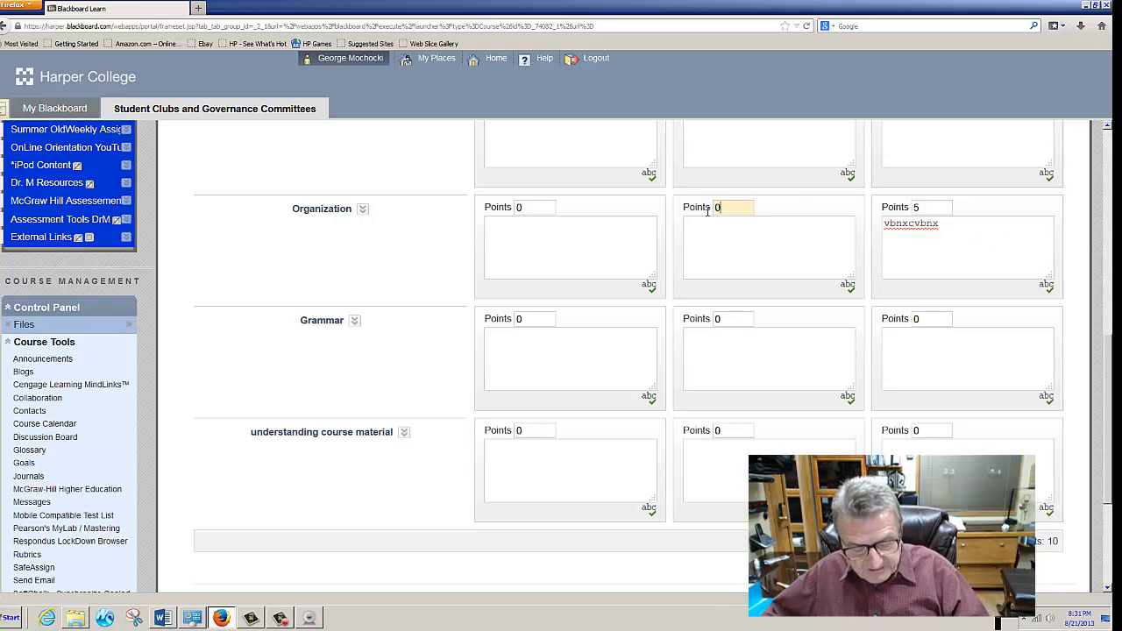
pyautogui.write('6')
pyautogui.click(747, 239)
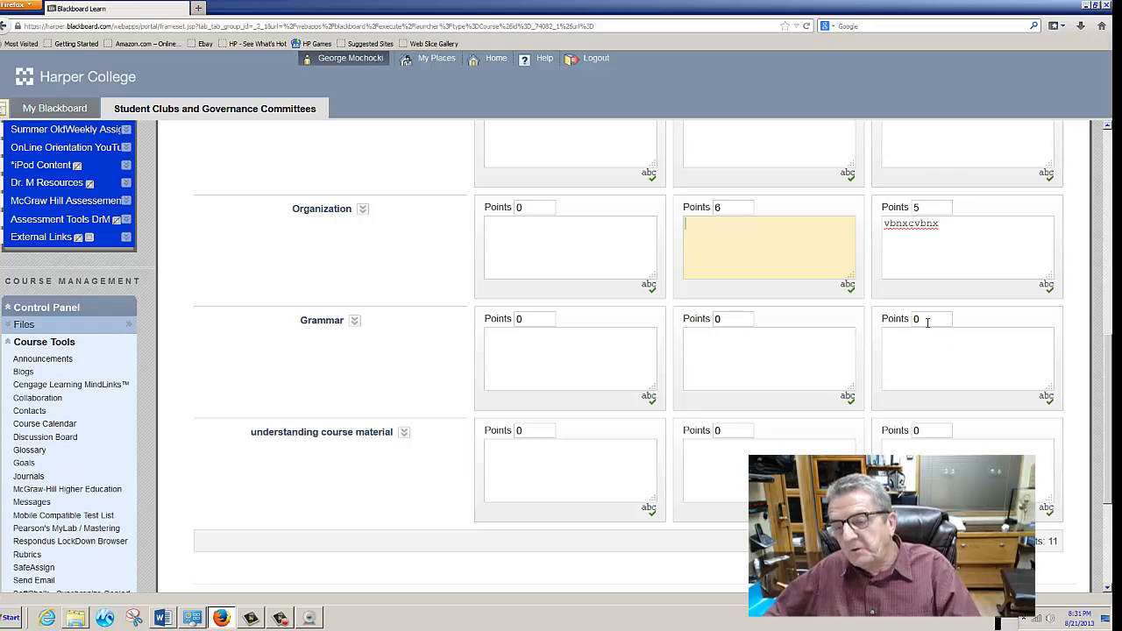
# Switch to the Word document "Oral Presention W VisualAid 2012" and copy the highlighted Voice section
pyautogui.click(917, 253)
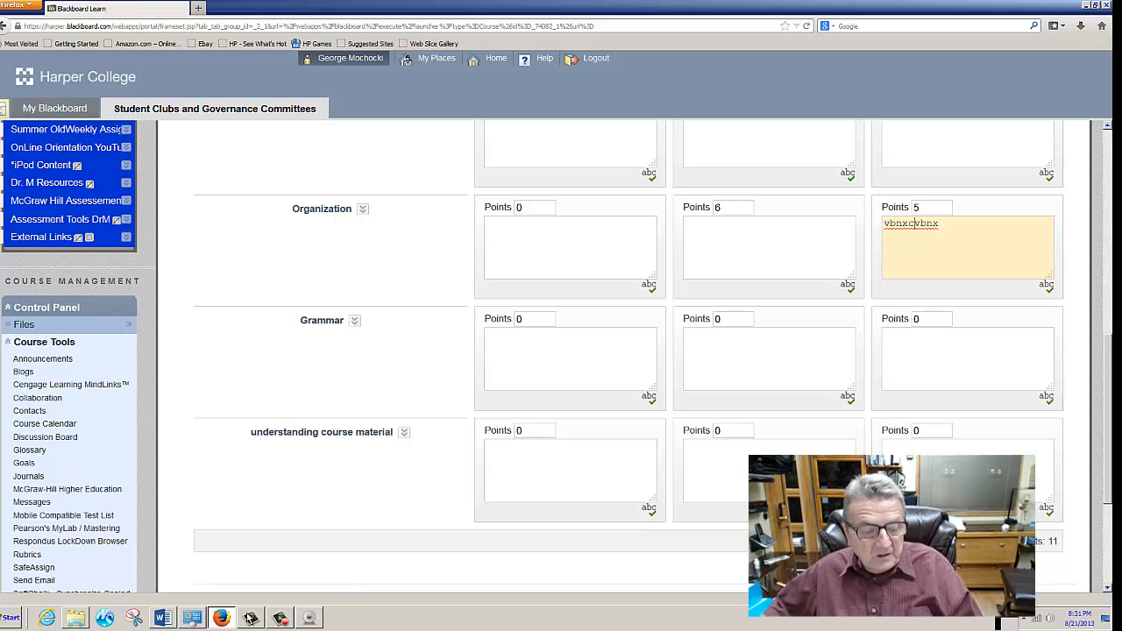
pyautogui.moveTo(173, 623)
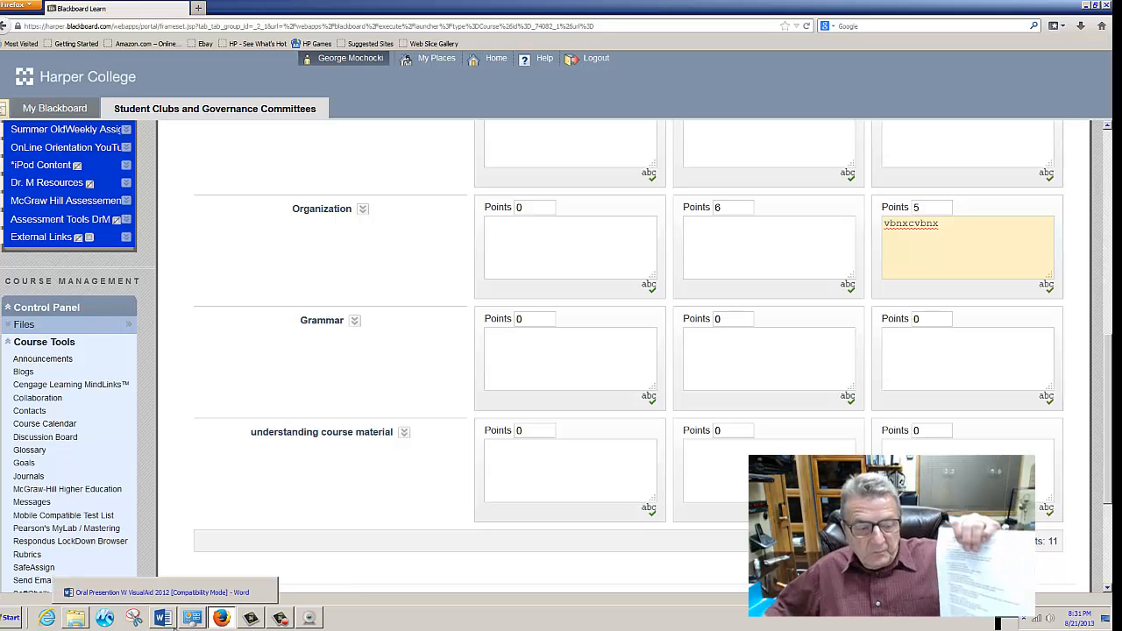
pyautogui.click(173, 621)
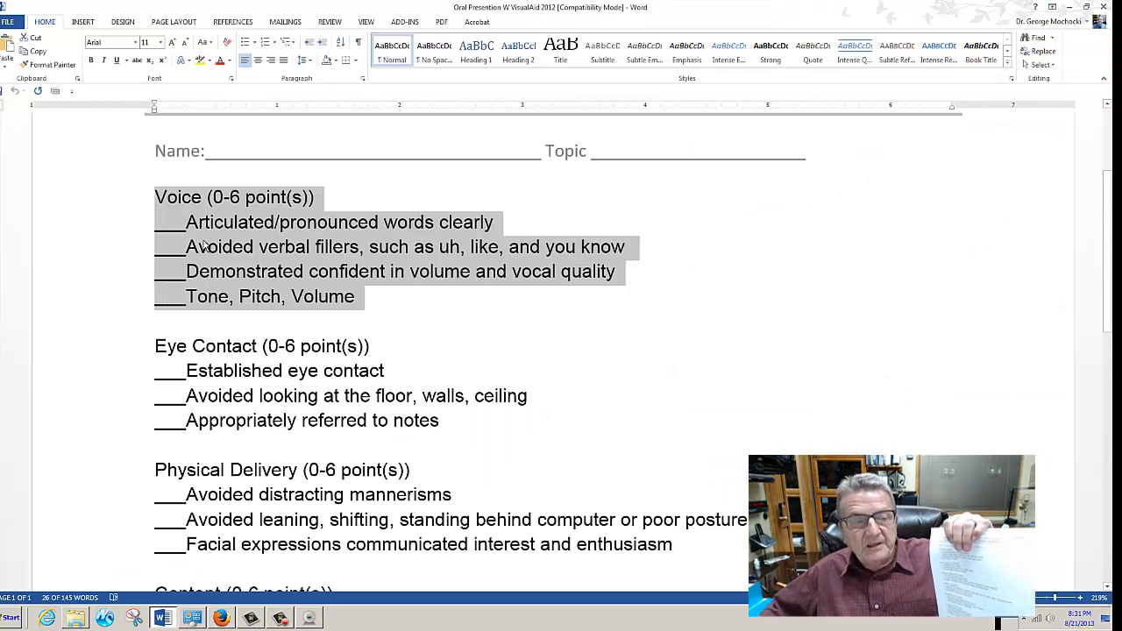
pyautogui.rightClick(200, 243)
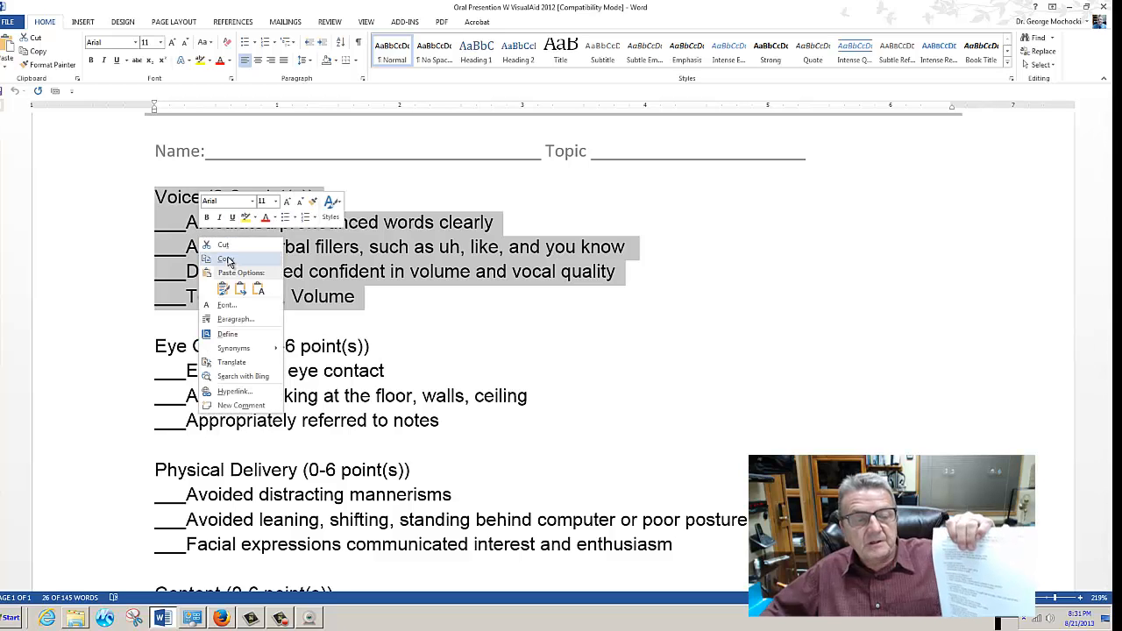
pyautogui.click(226, 257)
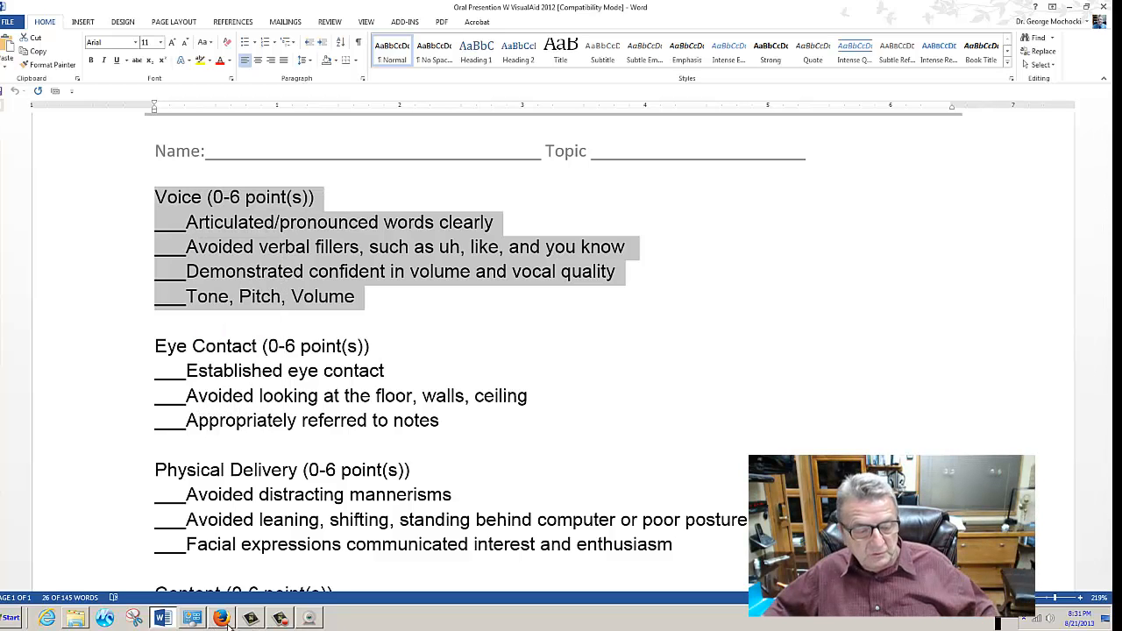
# Return to the rubric in Firefox and replace the Organization criterion's Proficient description with the copied Voice text
pyautogui.click(221, 619)
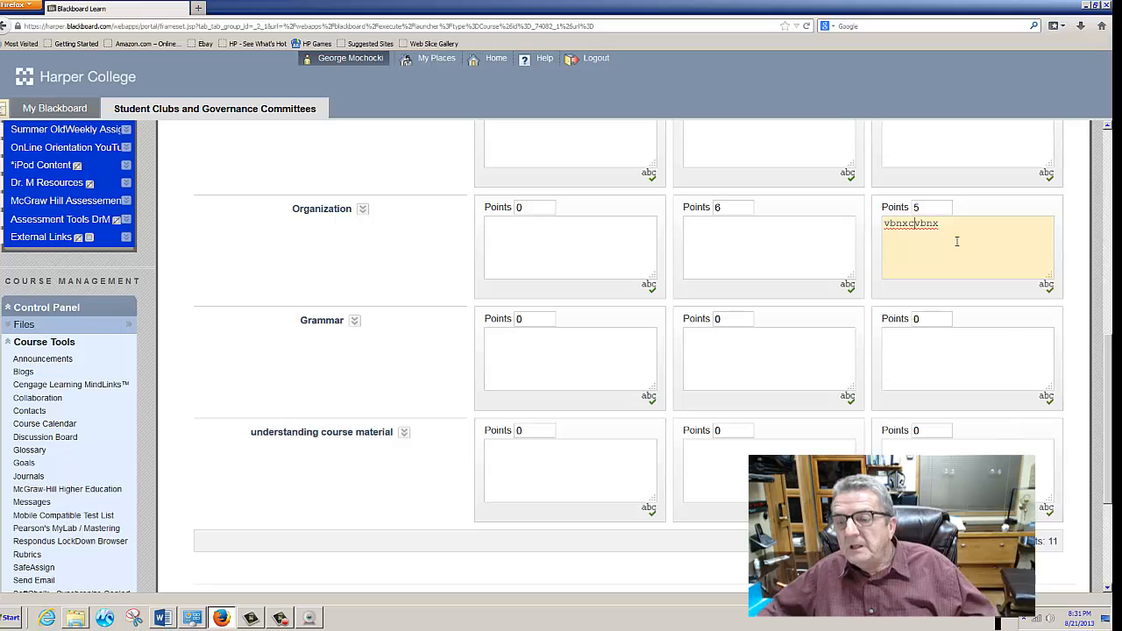
pyautogui.hotkey('ctrl', 'a')
pyautogui.press('Delete')
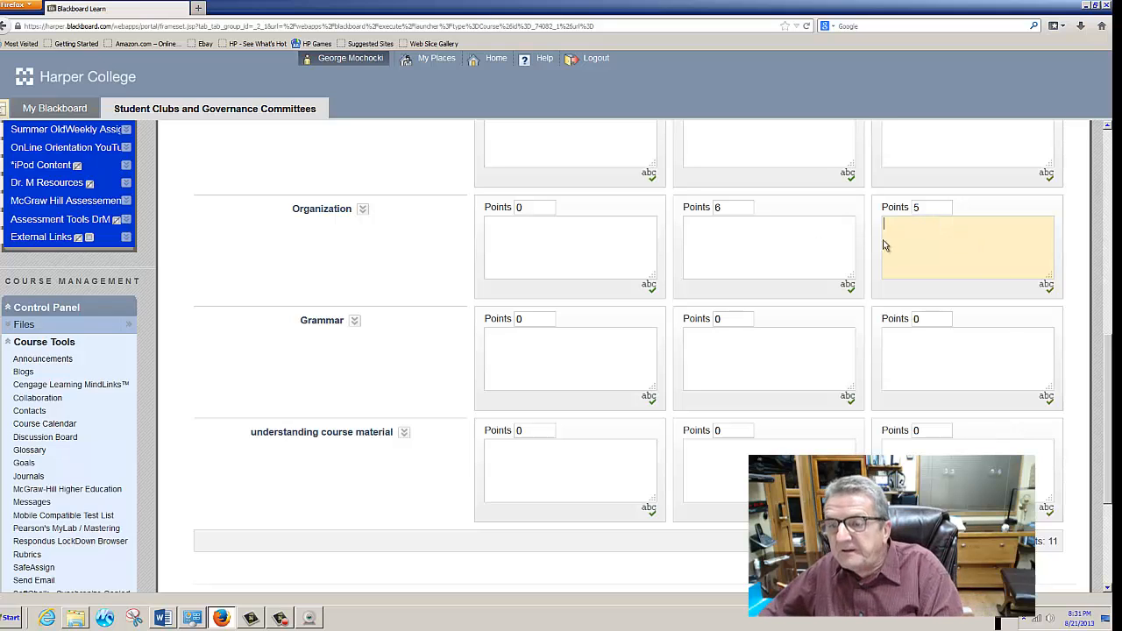
pyautogui.rightClick(900, 237)
pyautogui.click(912, 288)
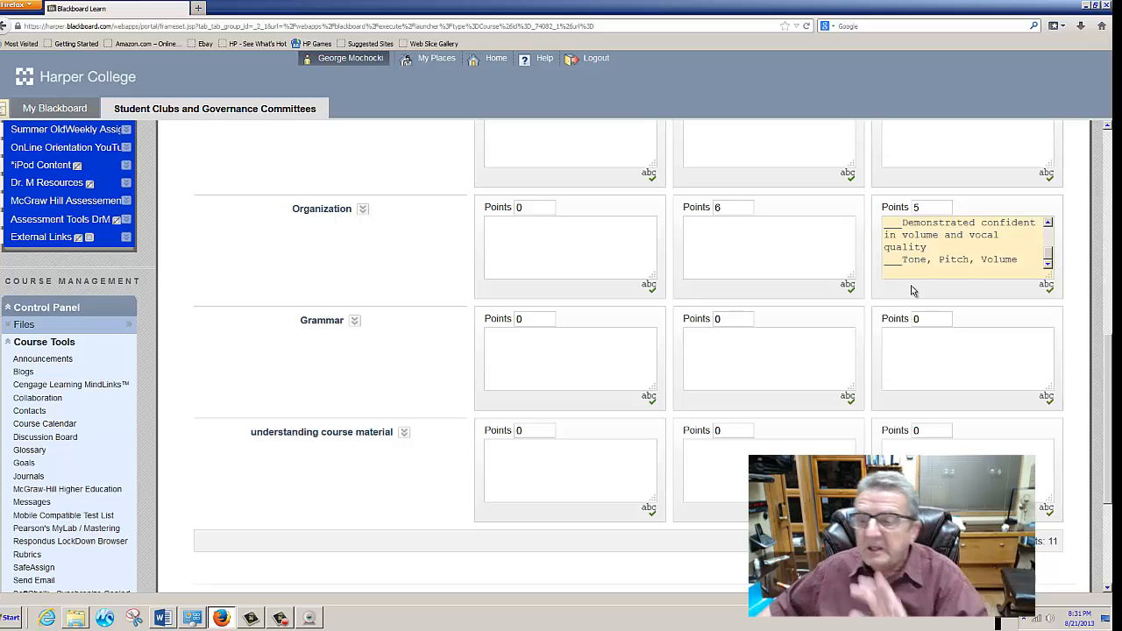
# Change the rubric type to Point Range
pyautogui.scroll(-3, 964, 408)
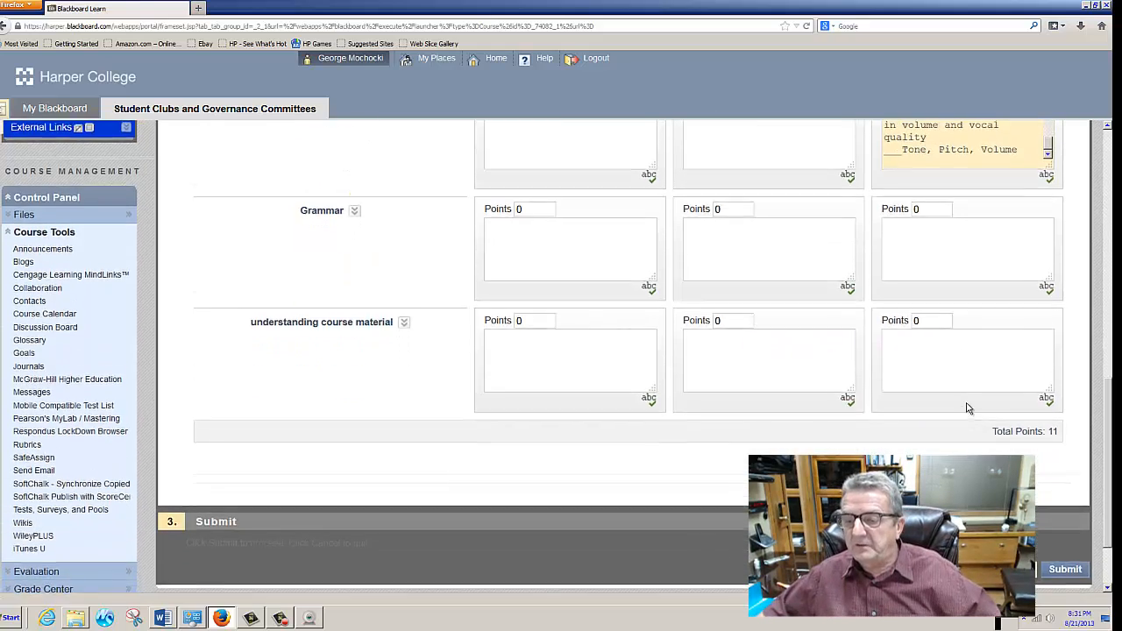
pyautogui.scroll(8, 1024, 425)
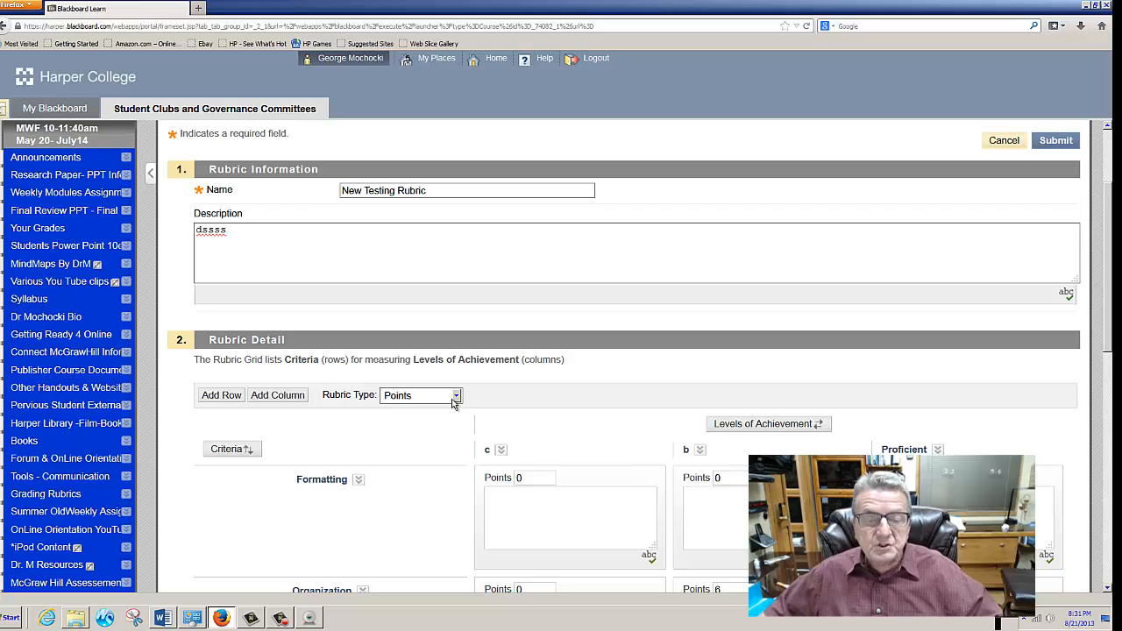
pyautogui.click(455, 395)
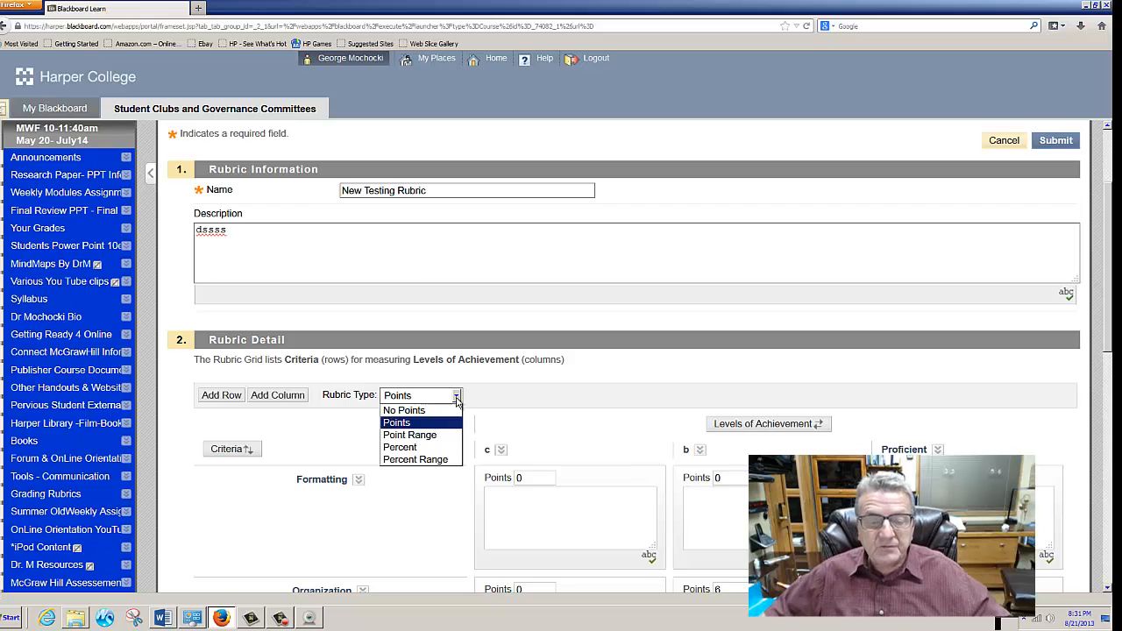
pyautogui.click(442, 436)
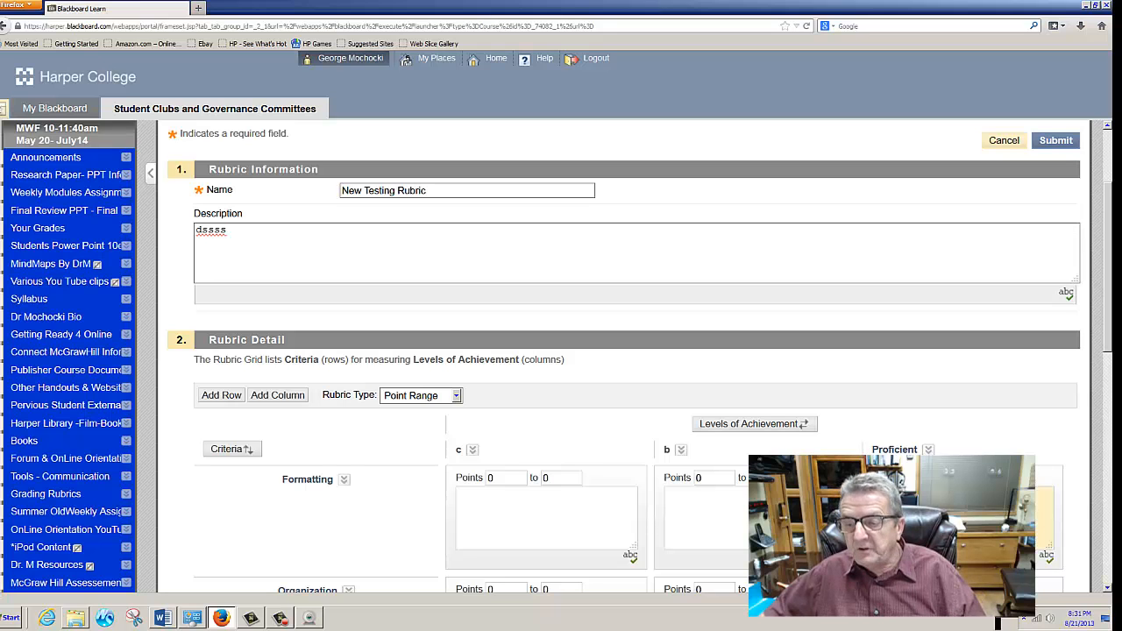
# Set the upper limit of the Proficient point range to 12 for Formatting and 13 for Organization
pyautogui.scroll(-6, 965, 395)
pyautogui.click(969, 300)
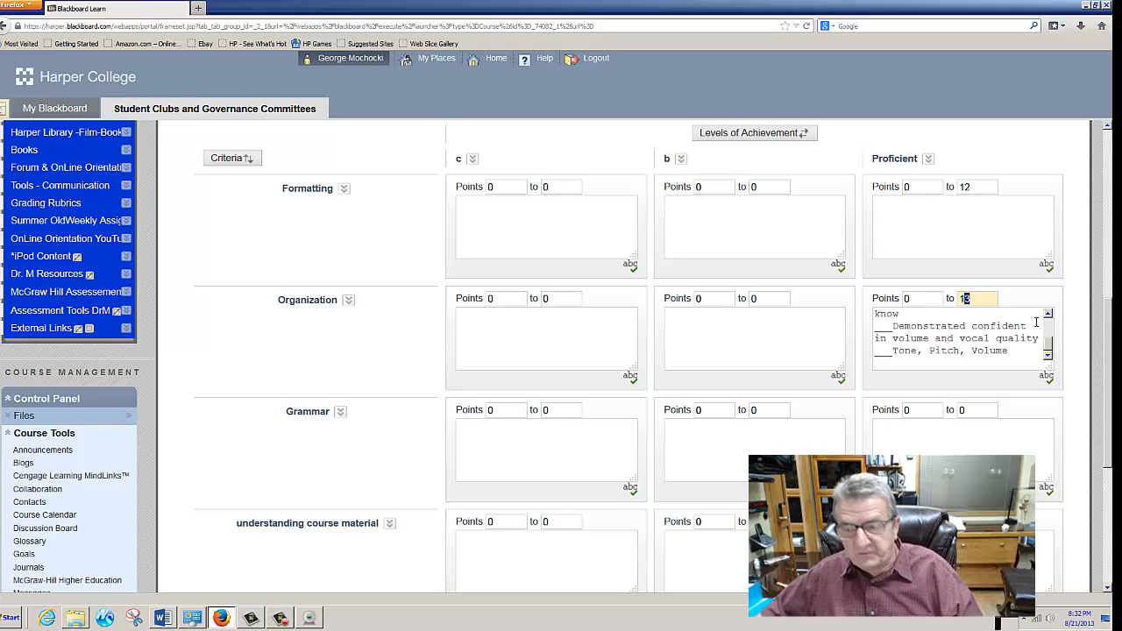
pyautogui.scroll(-6, 1038, 326)
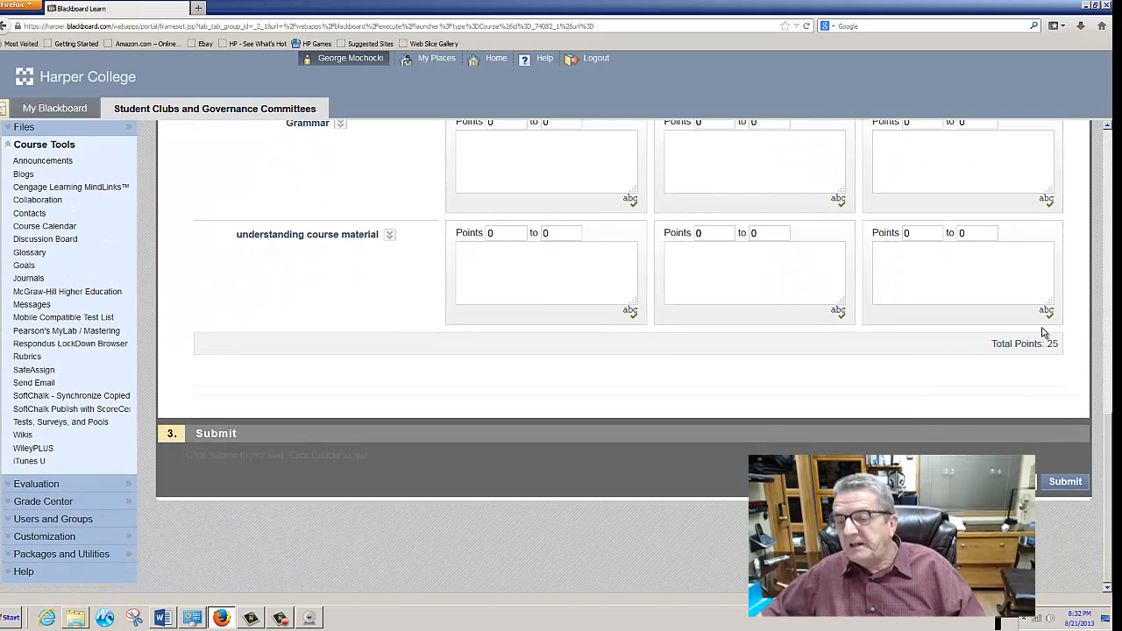
pyautogui.scroll(8, 1043, 332)
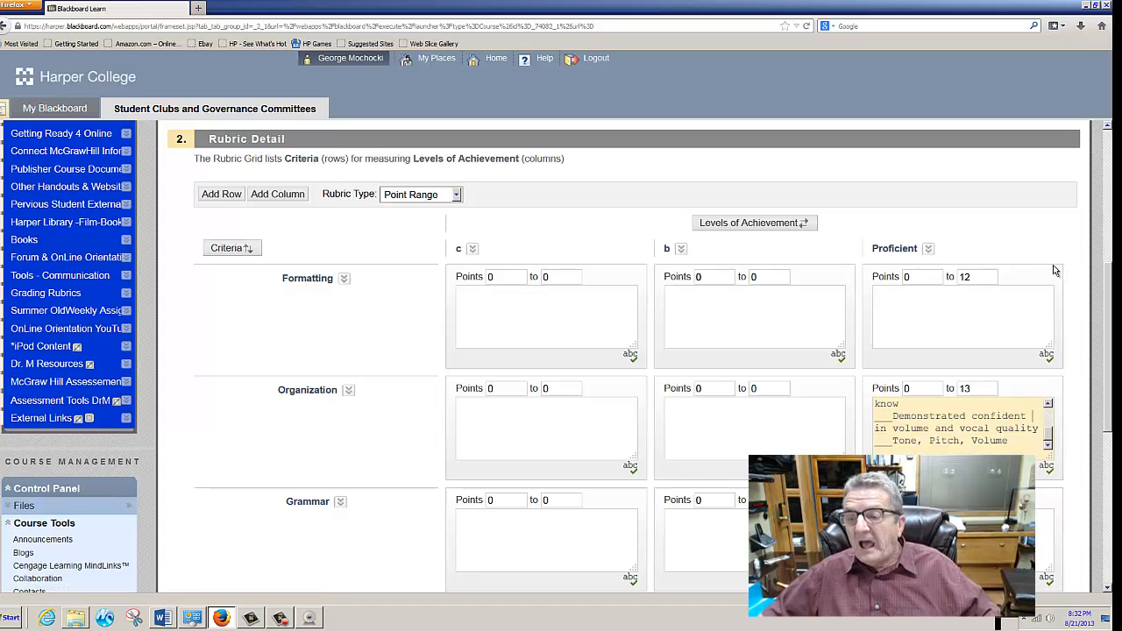
pyautogui.click(929, 250)
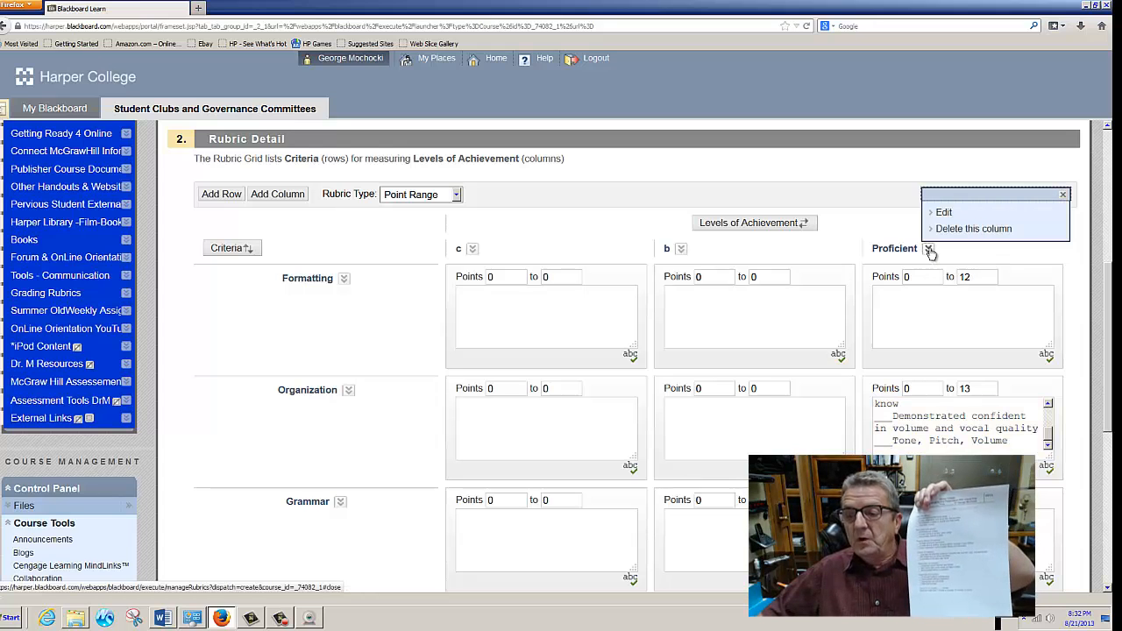
pyautogui.click(942, 213)
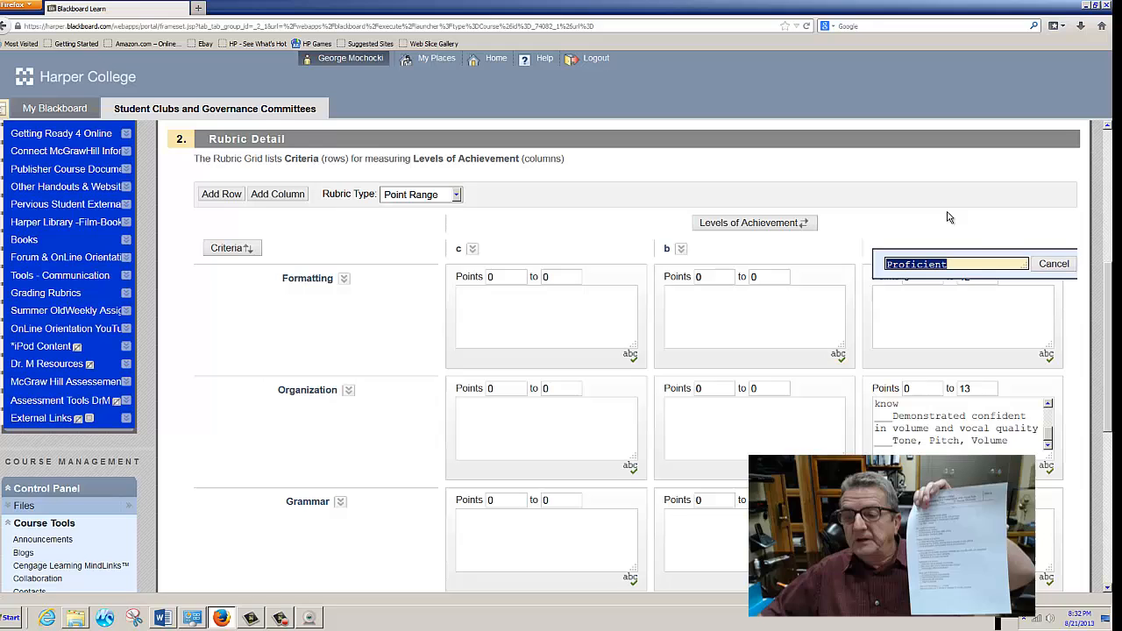
pyautogui.click(1045, 265)
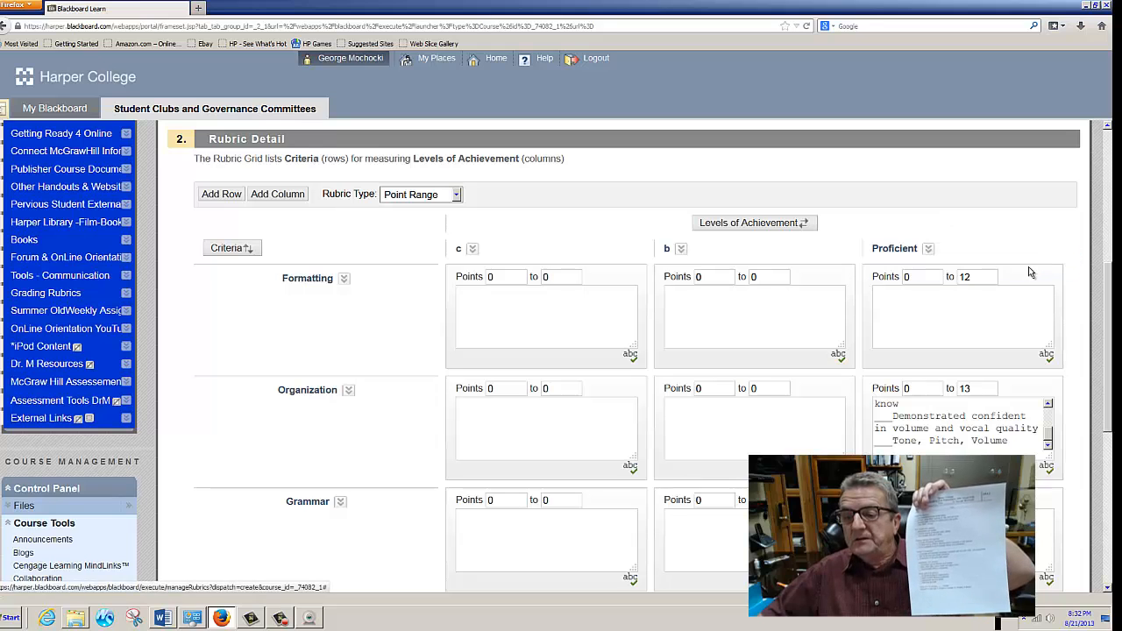
# Delete the Proficient achievement level column from the rubric grid
pyautogui.click(929, 250)
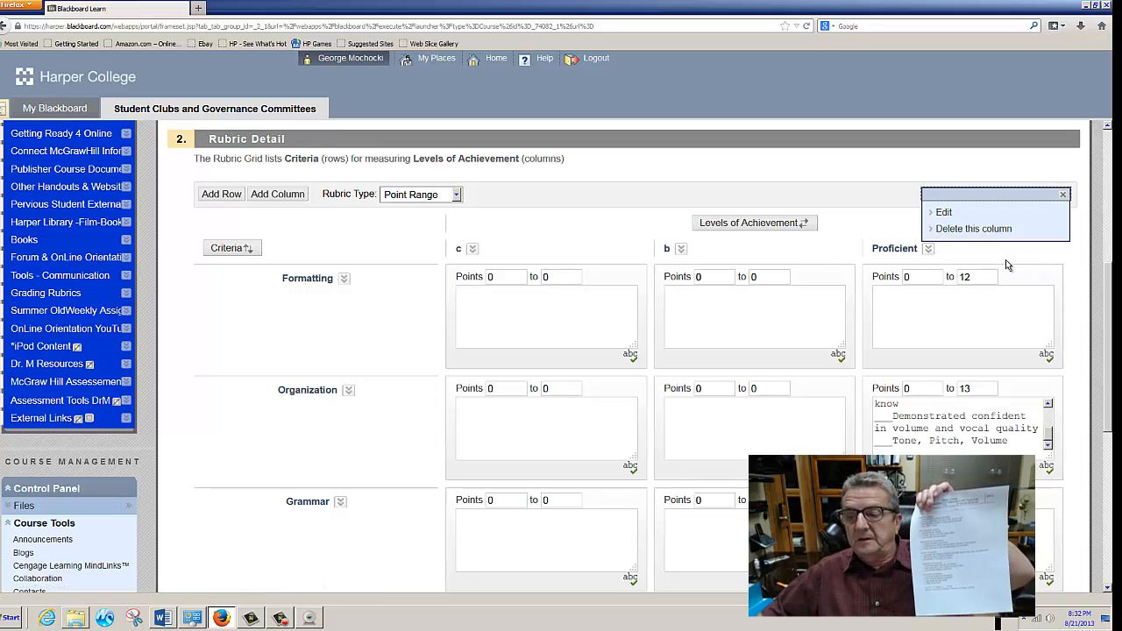
pyautogui.click(951, 230)
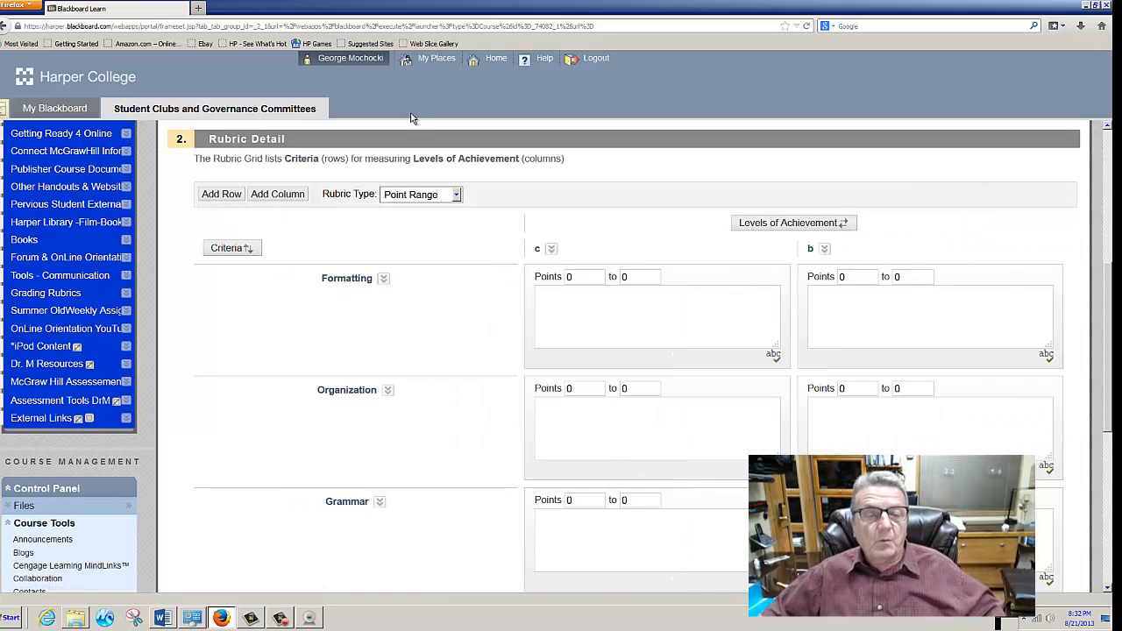
pyautogui.click(383, 278)
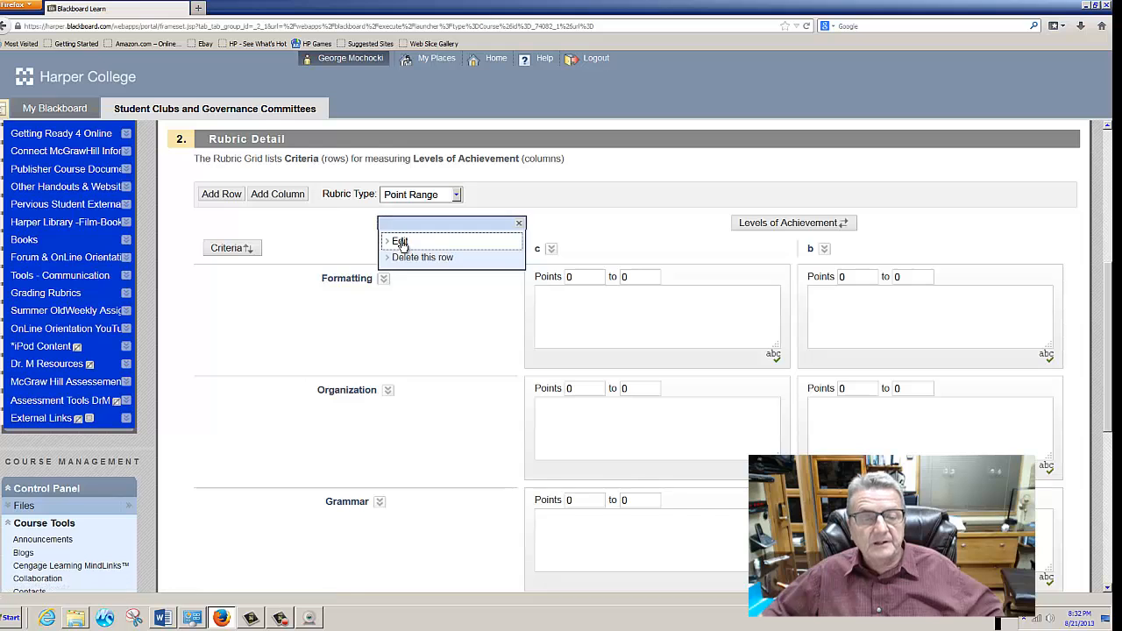
pyautogui.click(401, 242)
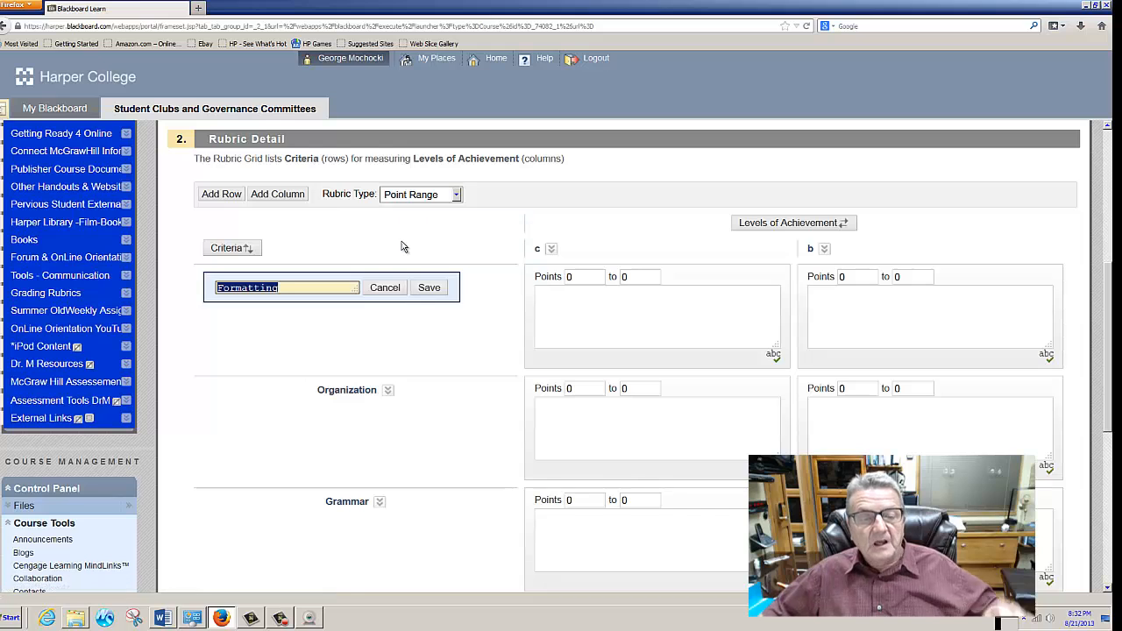
pyautogui.click(427, 291)
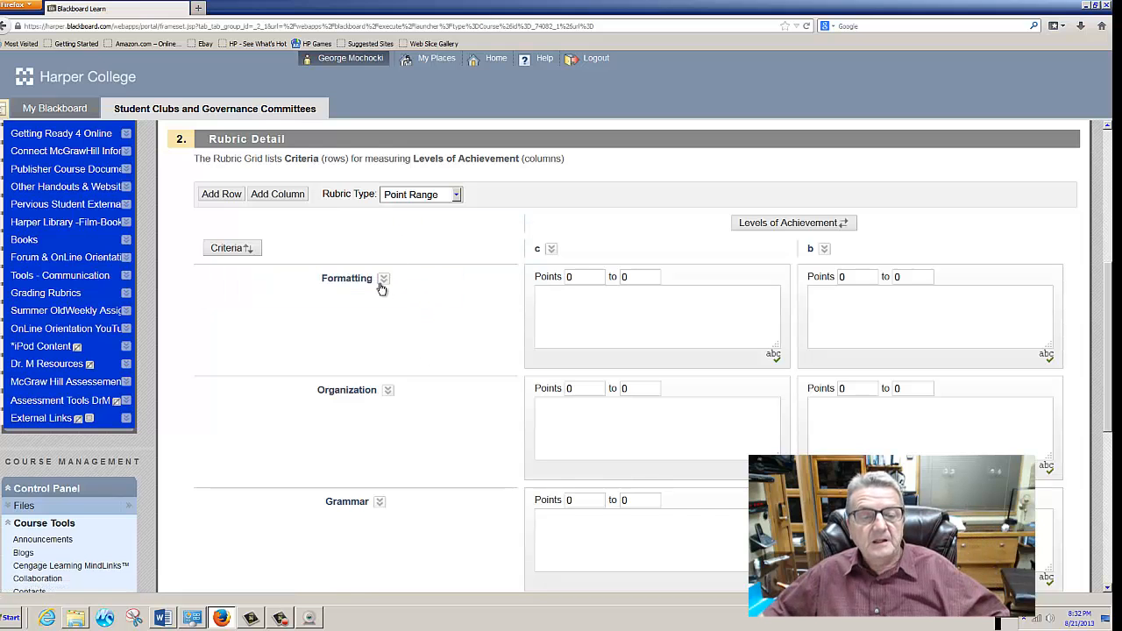
# Delete the Formatting criterion row from the rubric grid and submit the new rubric
pyautogui.click(383, 279)
pyautogui.click(396, 258)
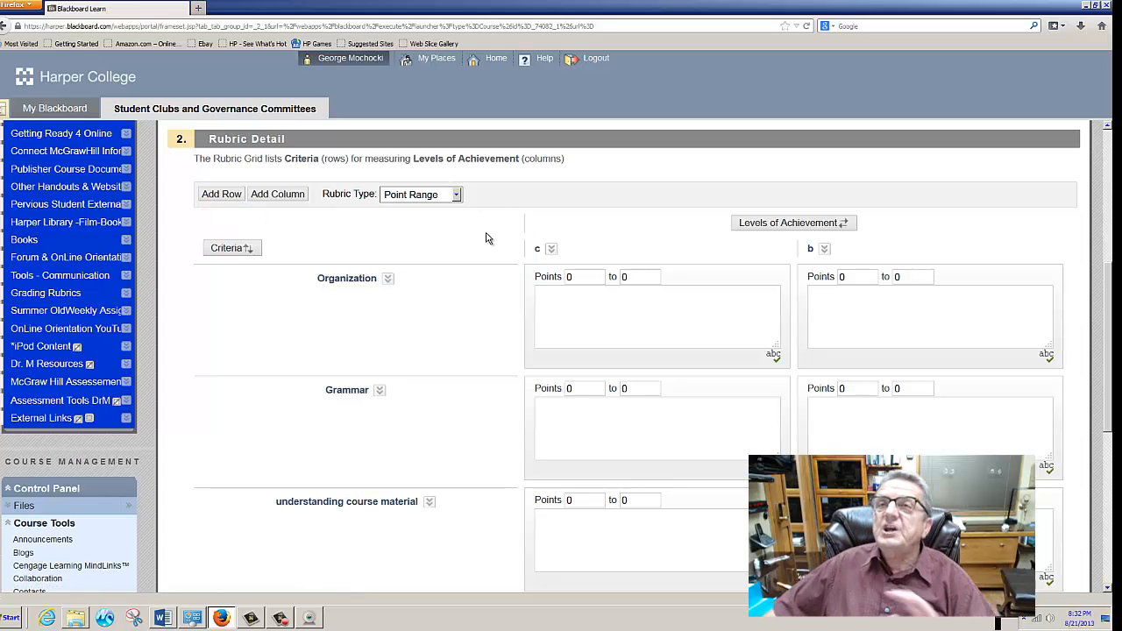
pyautogui.scroll(-3, 488, 239)
pyautogui.scroll(4, 488, 241)
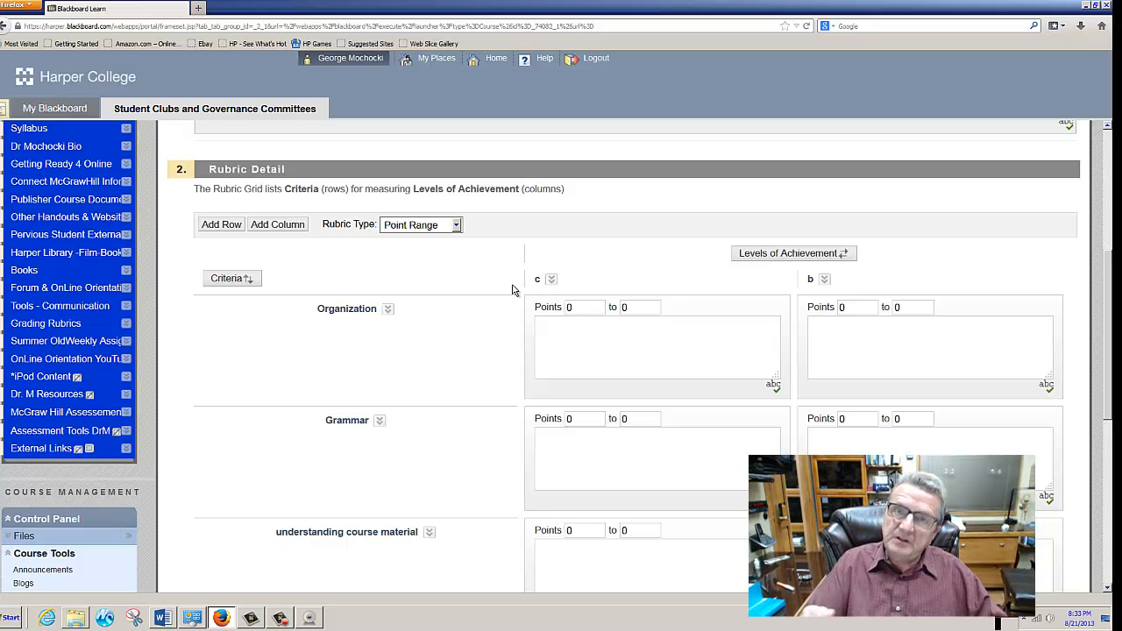
pyautogui.scroll(5, 518, 251)
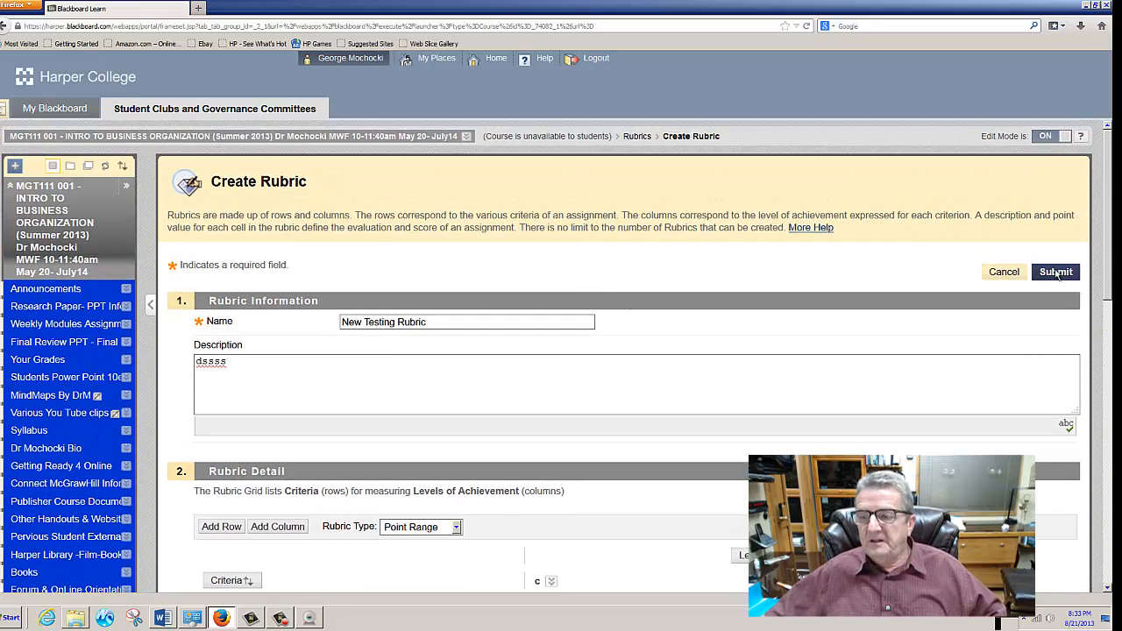
pyautogui.click(1057, 274)
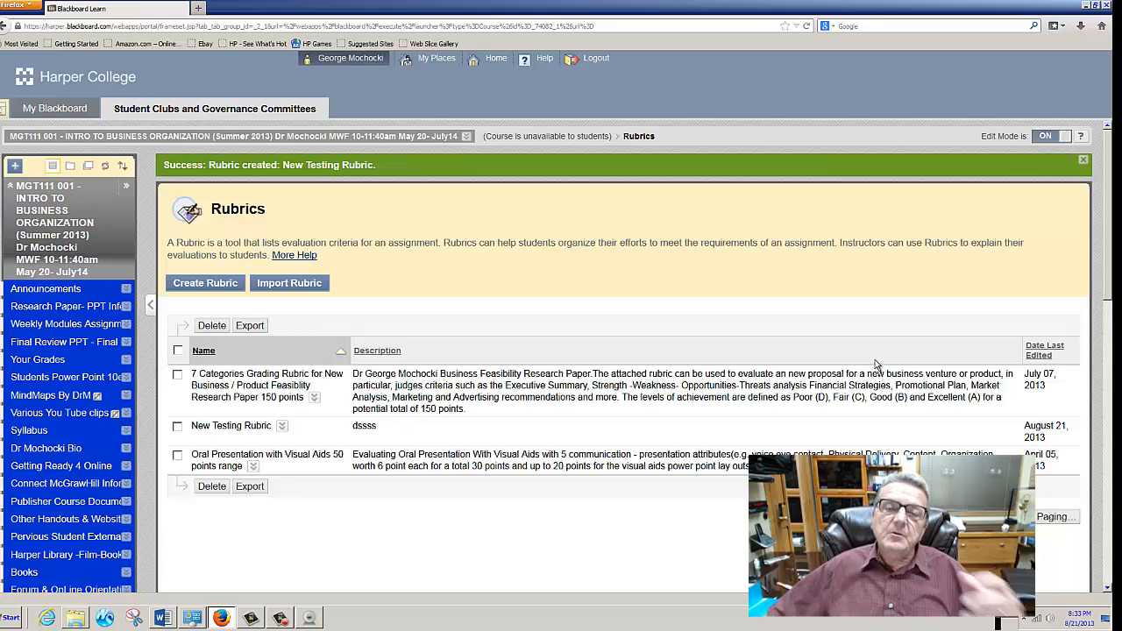
# Open the Wk 7 Feasibility Paper and Power Points folder in Weekly Modules Assignment and start creating an assignment there
pyautogui.scroll(-3, 875, 360)
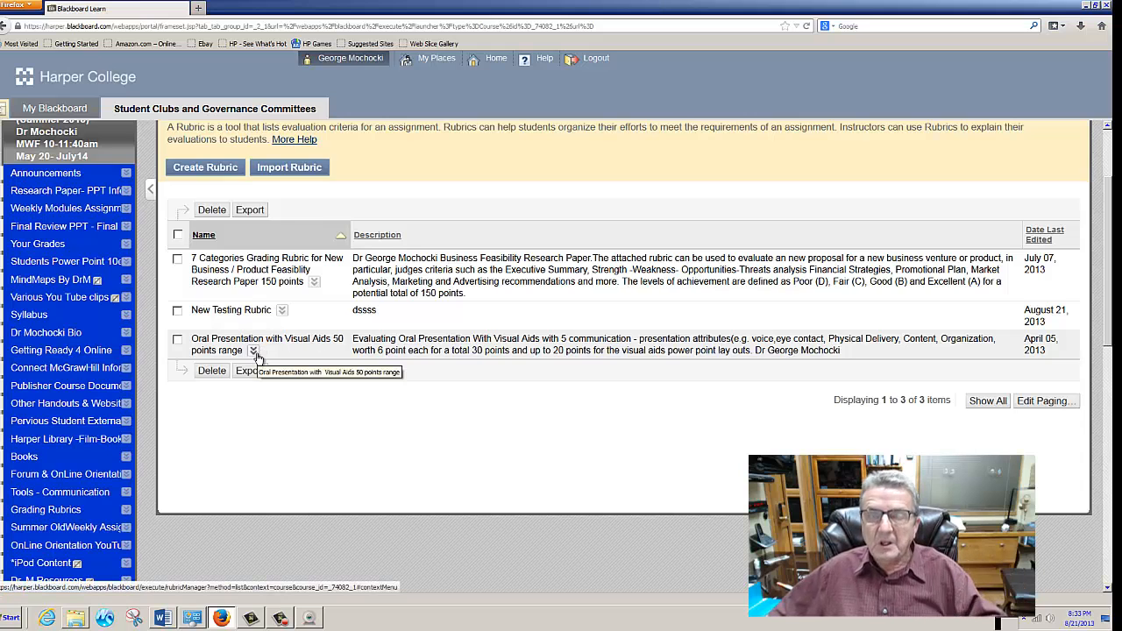
pyautogui.click(50, 209)
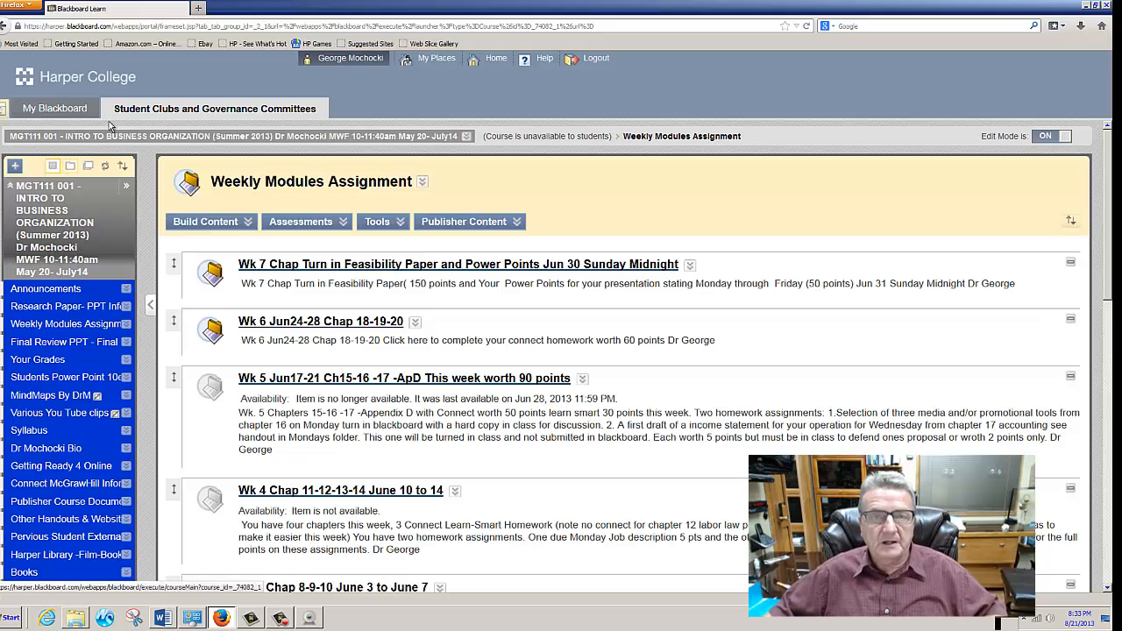
pyautogui.click(324, 226)
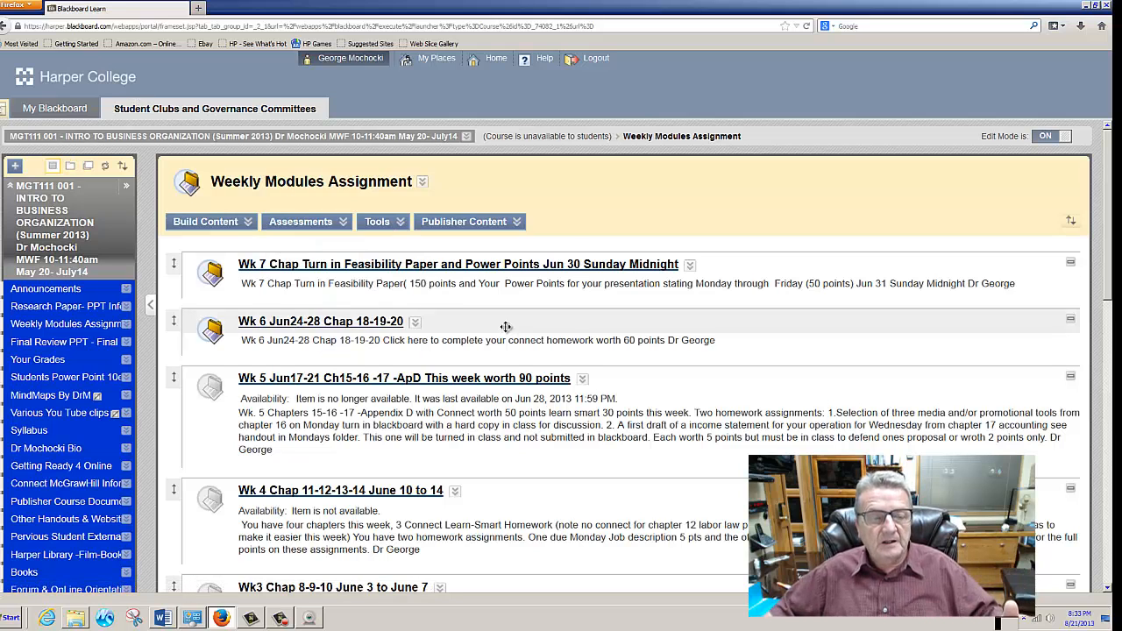
pyautogui.click(339, 265)
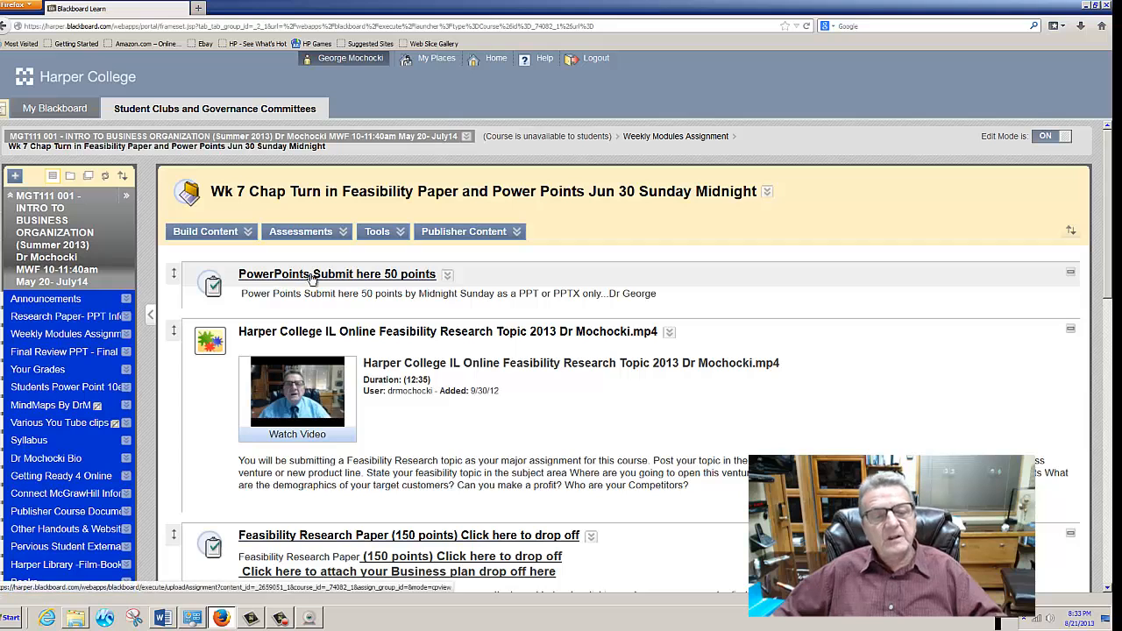
pyautogui.click(304, 236)
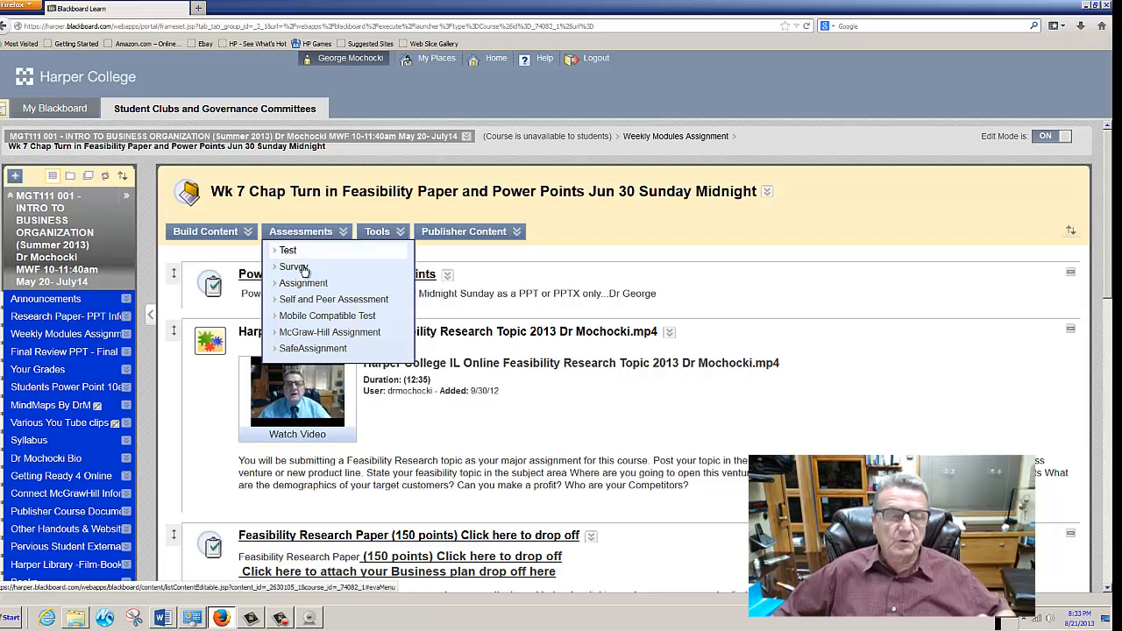
pyautogui.click(301, 282)
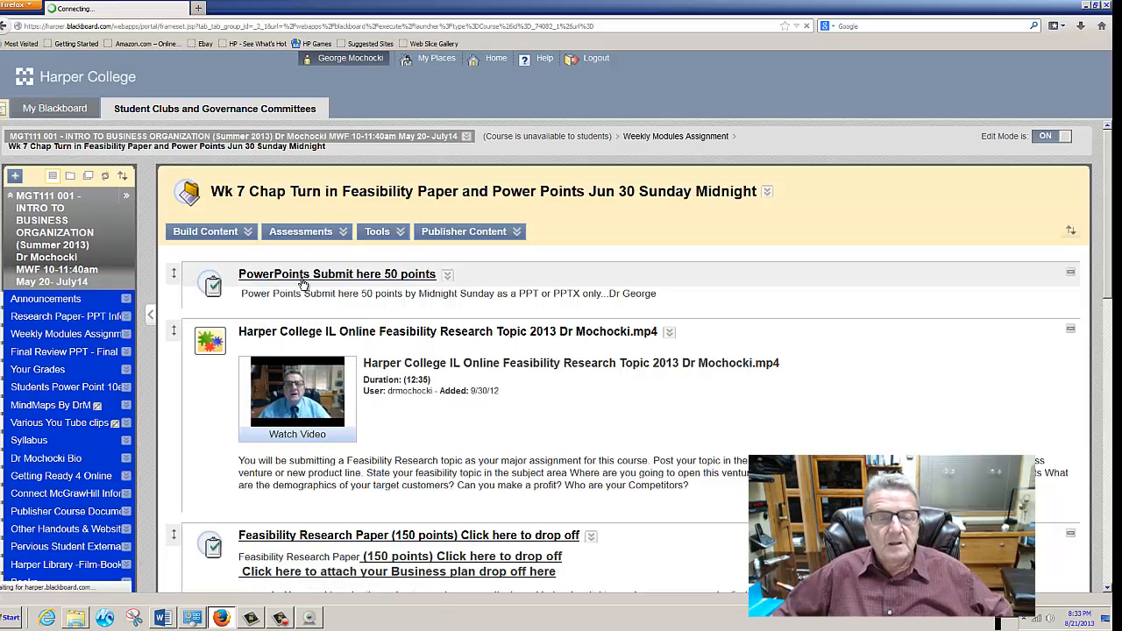
# Name the assignment "PowerPoints Submit here 50 points" and enter "sss" as its instructions
pyautogui.click(385, 321)
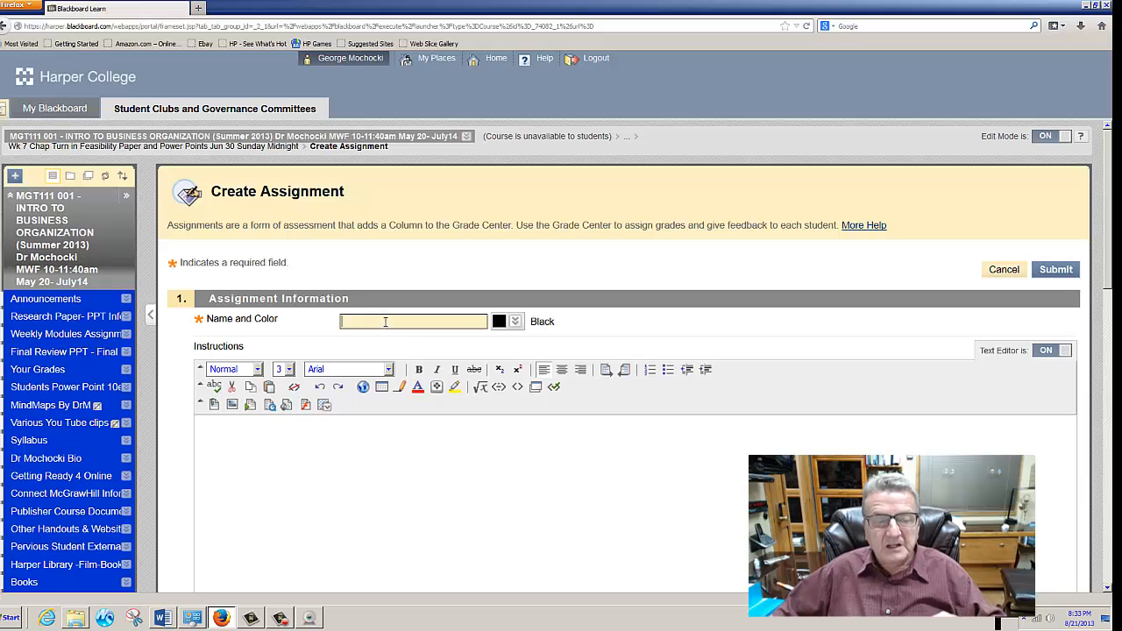
pyautogui.write('pp')
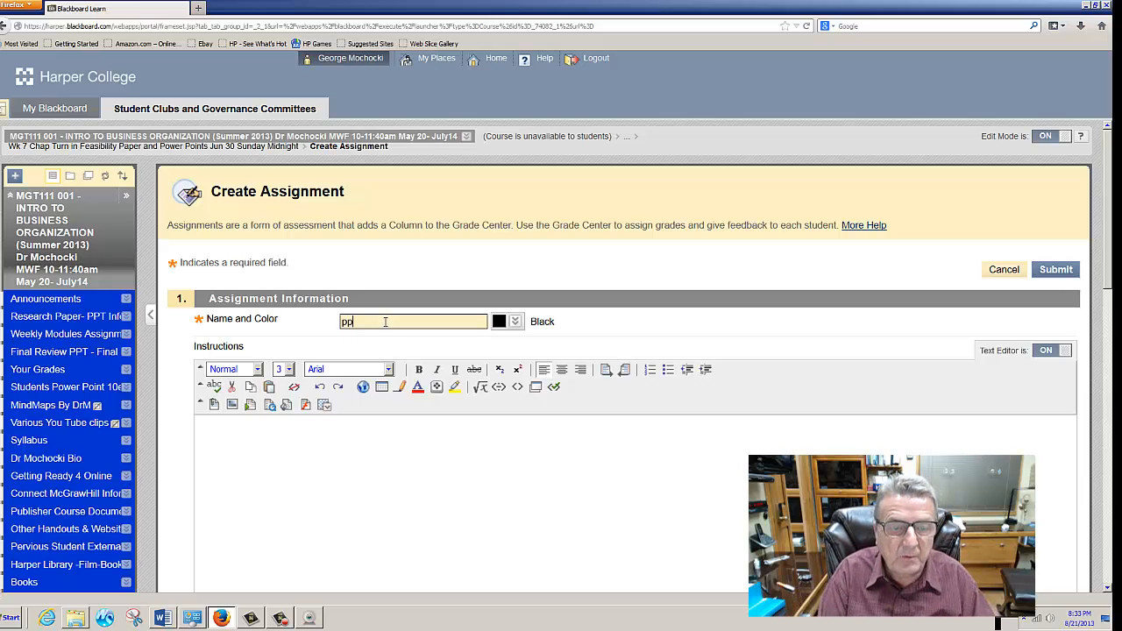
pyautogui.press('BackSpace')
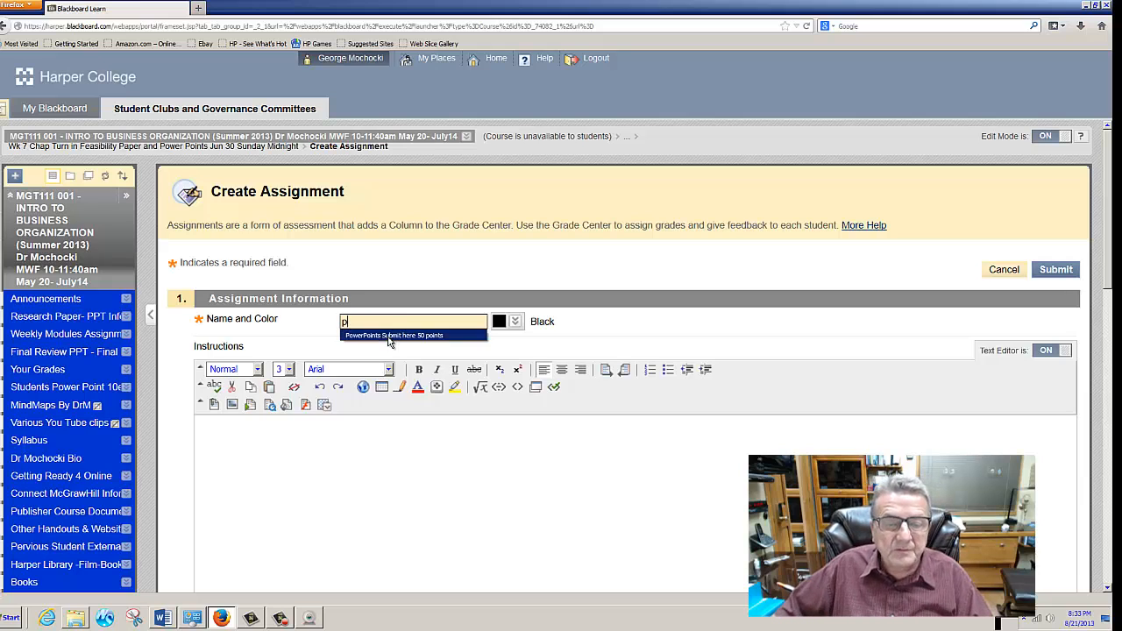
pyautogui.click(389, 336)
pyautogui.click(337, 429)
pyautogui.write('sss')
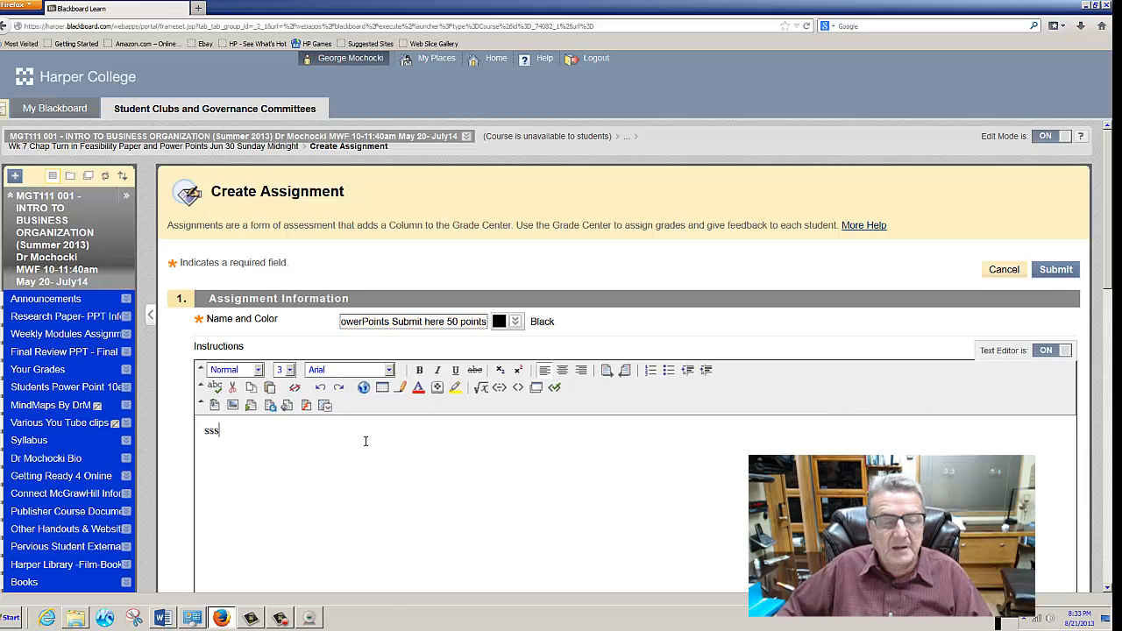
# Associate the "Oral Presentation with Visual Aids 50 points range" rubric and use its maximum points as the Points Possible
pyautogui.scroll(-10, 368, 441)
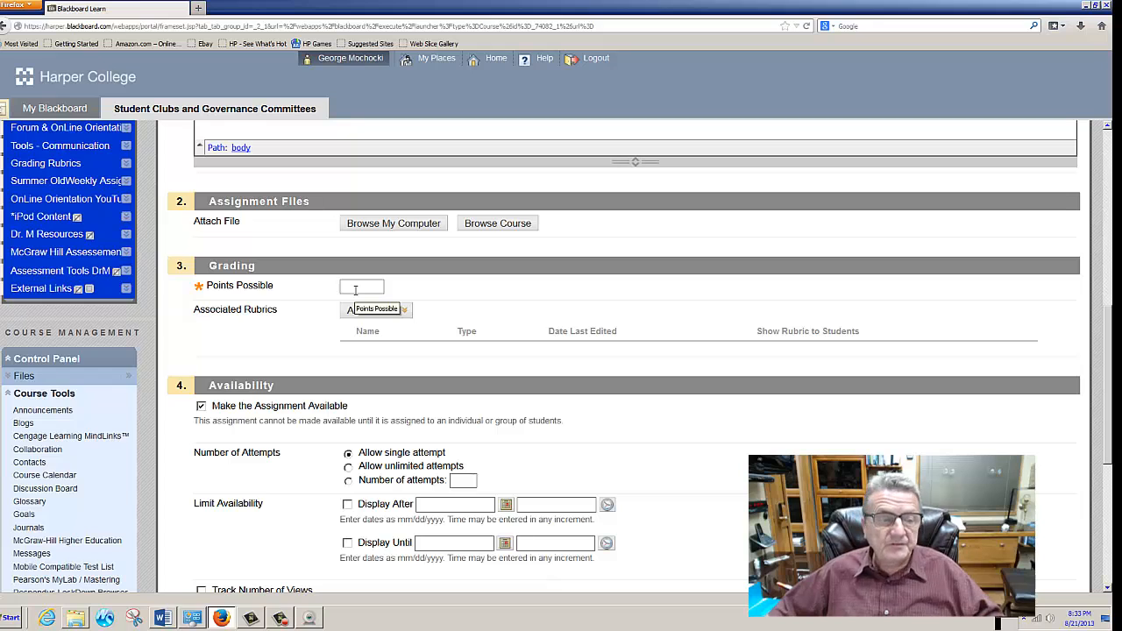
pyautogui.moveTo(359, 315)
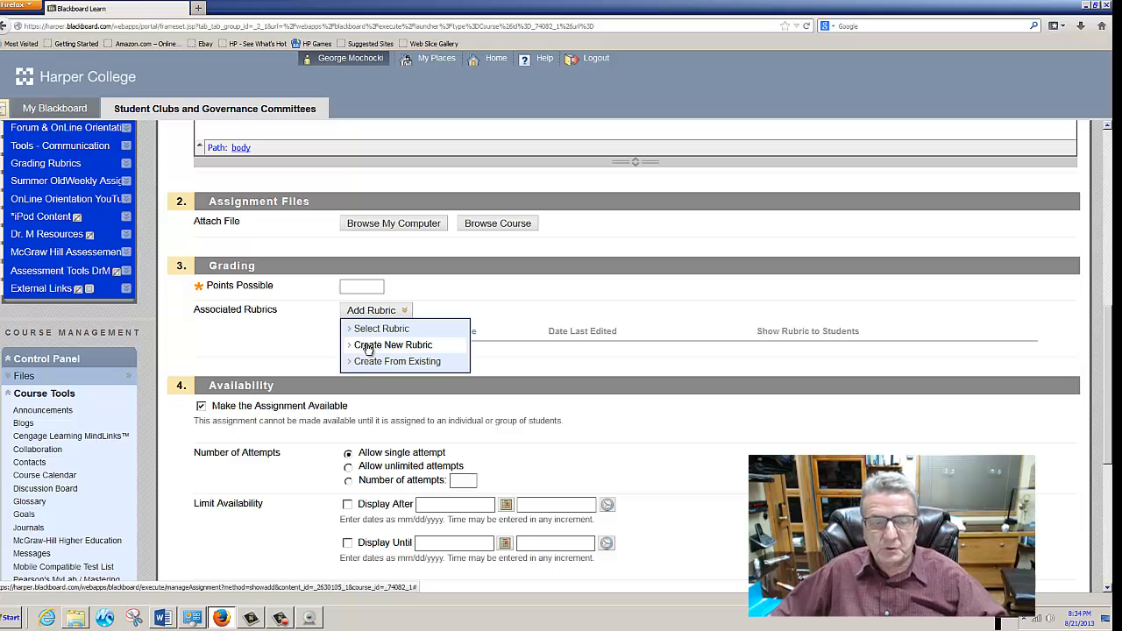
pyautogui.click(375, 329)
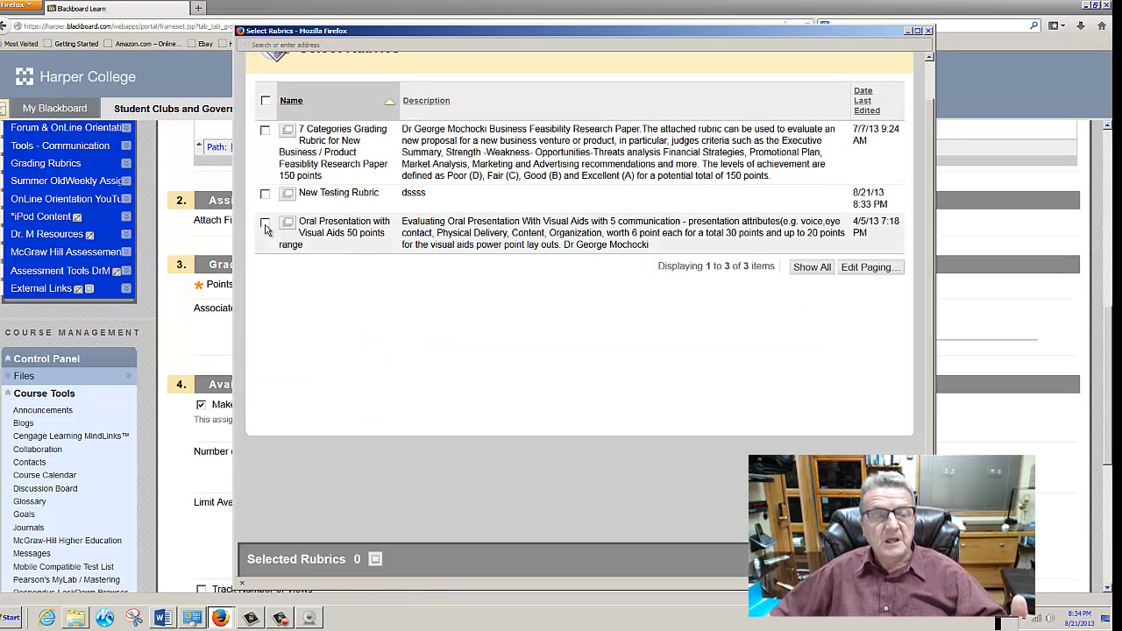
pyautogui.click(265, 224)
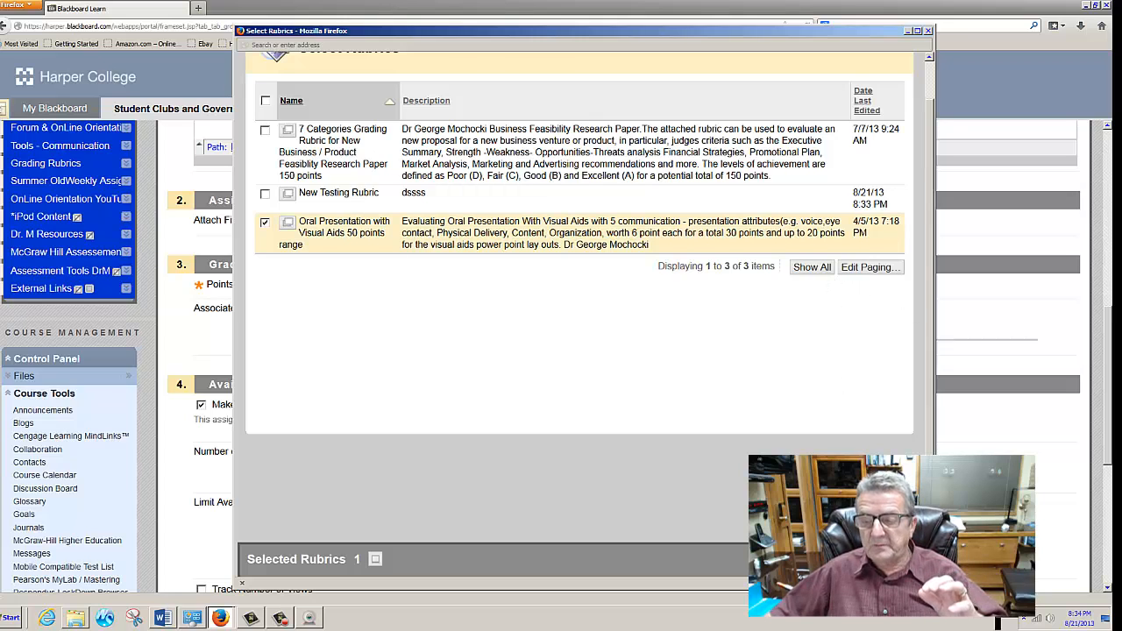
pyautogui.click(891, 559)
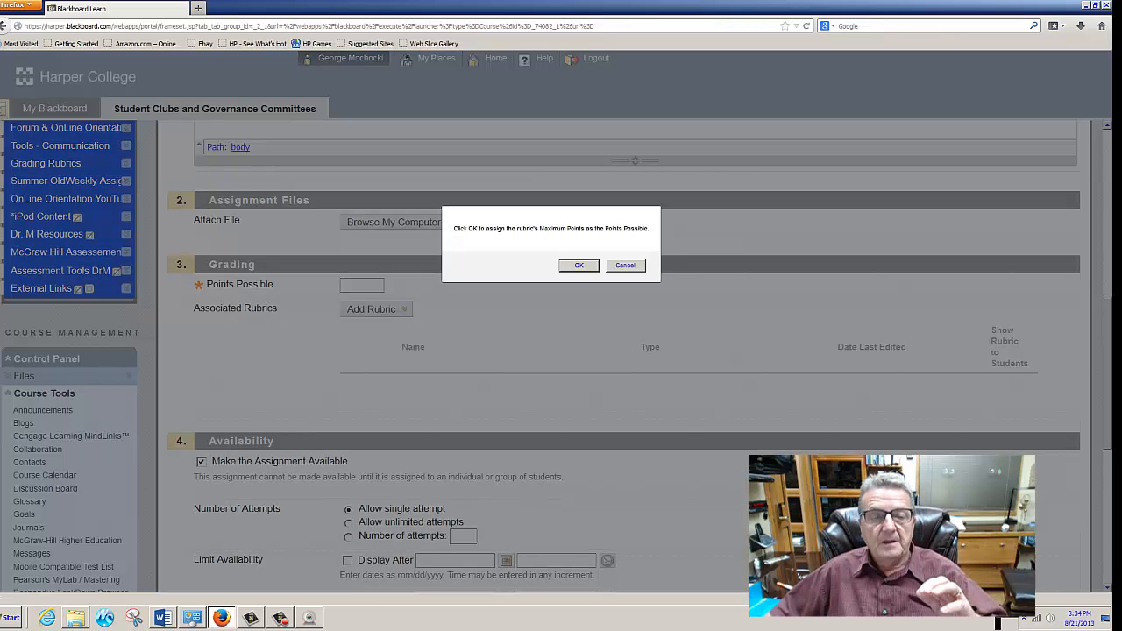
pyautogui.click(574, 266)
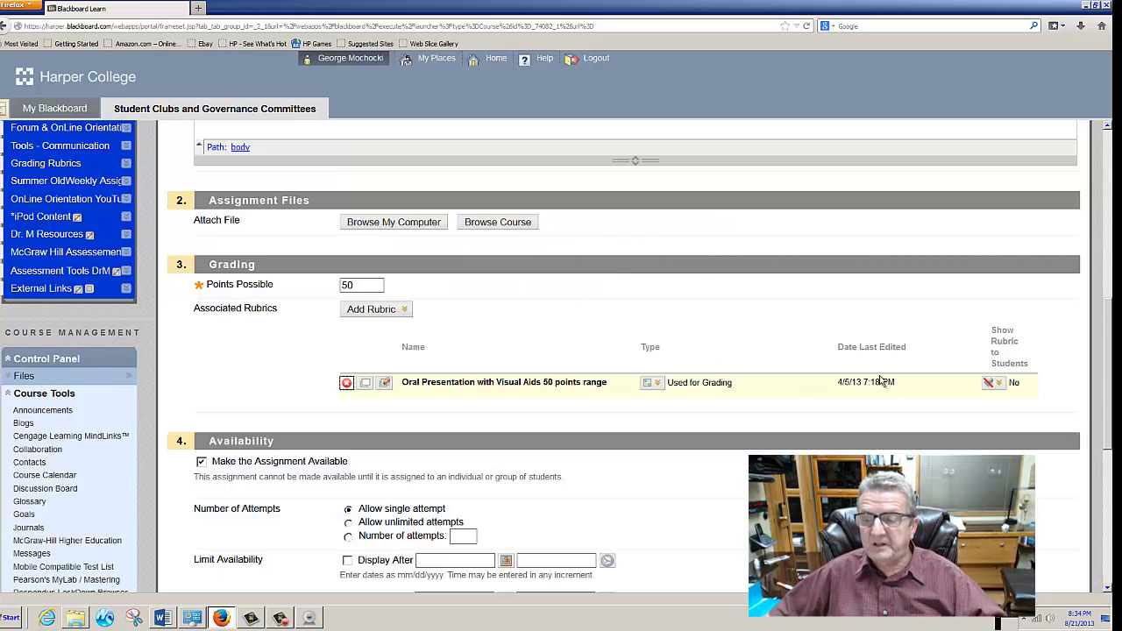
# Show the associated rubric to students as Yes (With Rubric Scores) and allow unlimited attempts on the assignment
pyautogui.click(998, 382)
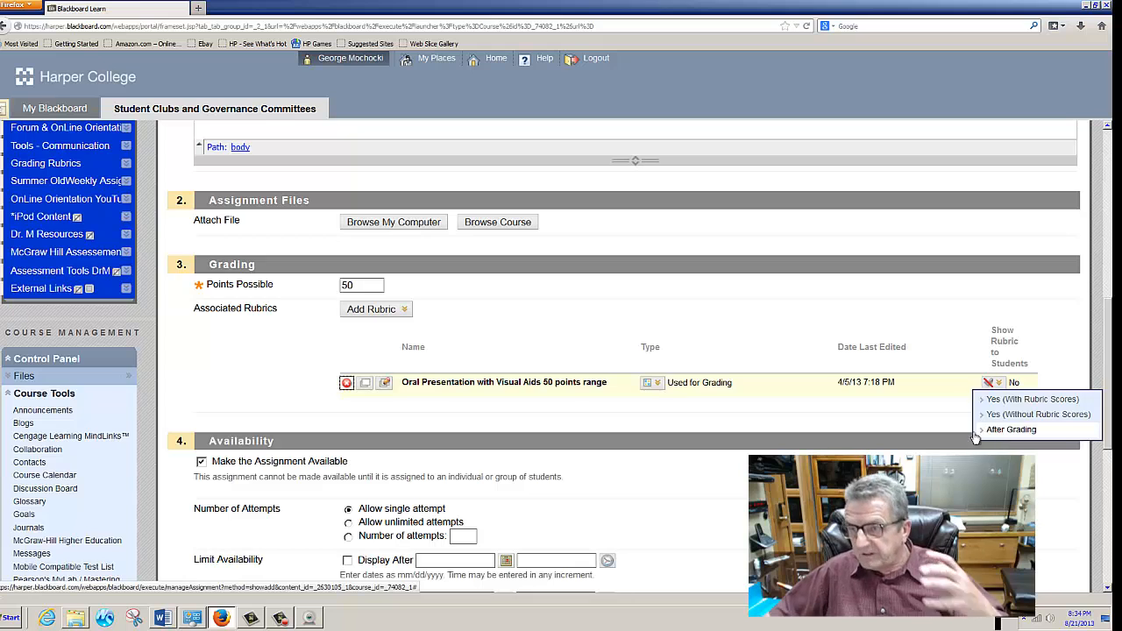
pyautogui.click(1000, 383)
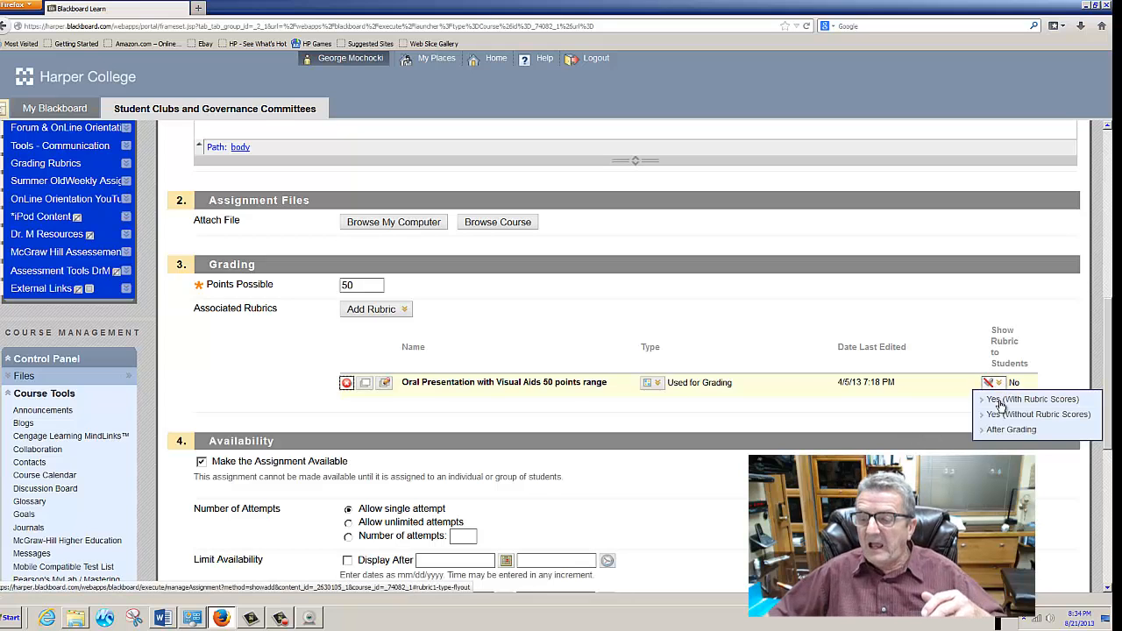
pyautogui.click(1008, 399)
pyautogui.scroll(-3, 348, 383)
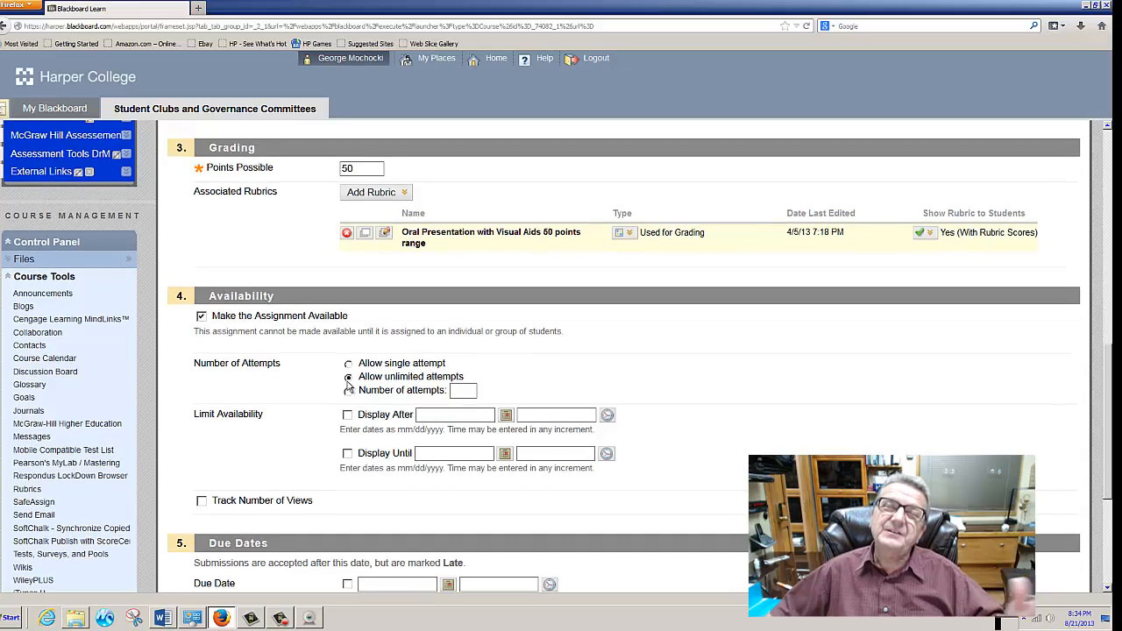
pyautogui.click(348, 379)
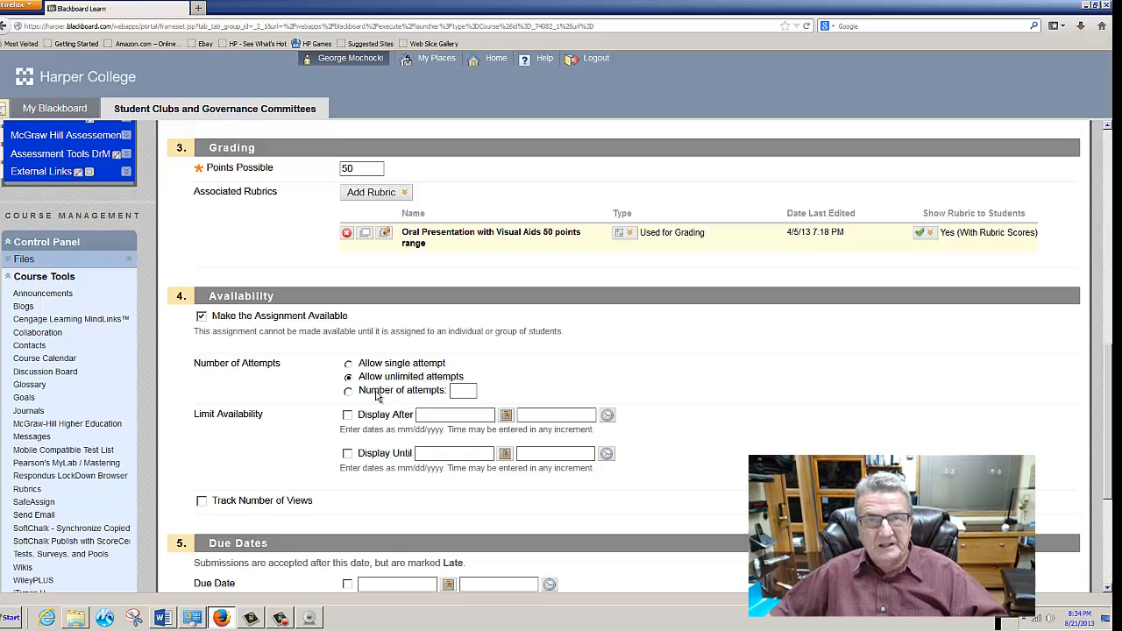
# Set the assignment's due date to 08/22/2013 and submit the assignment
pyautogui.scroll(-3, 378, 397)
pyautogui.click(448, 468)
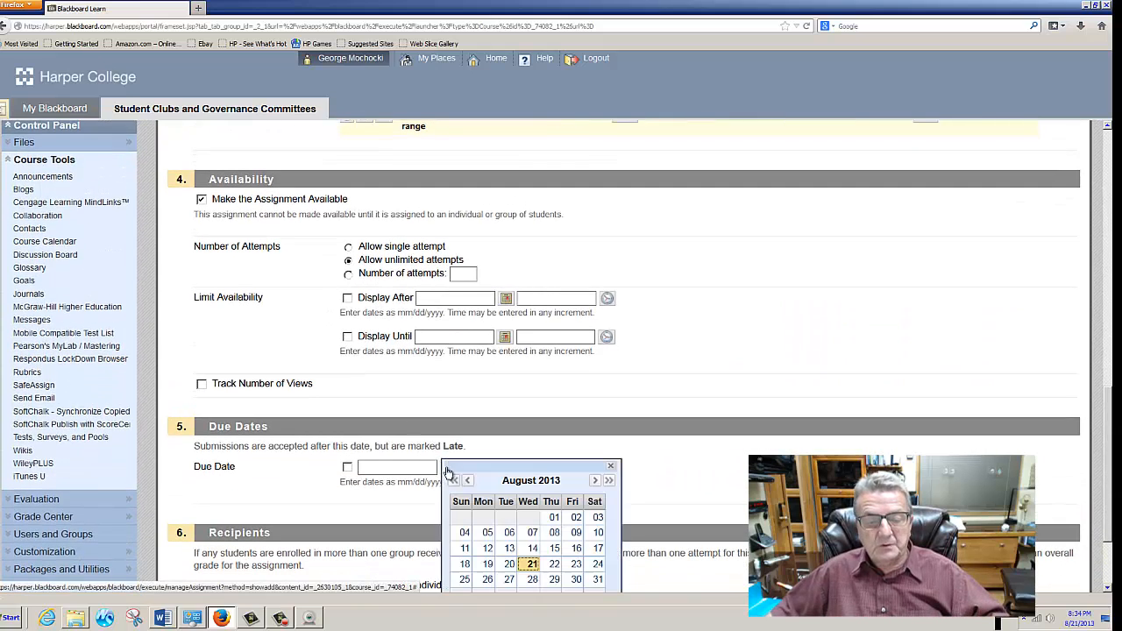
pyautogui.click(554, 563)
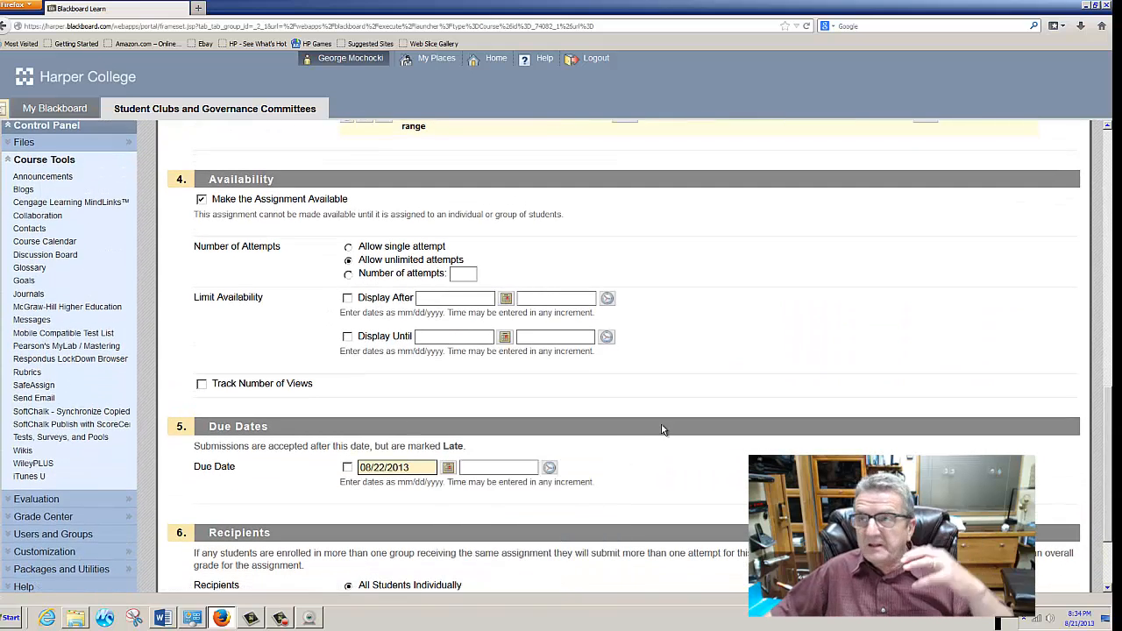
pyautogui.scroll(-3, 661, 423)
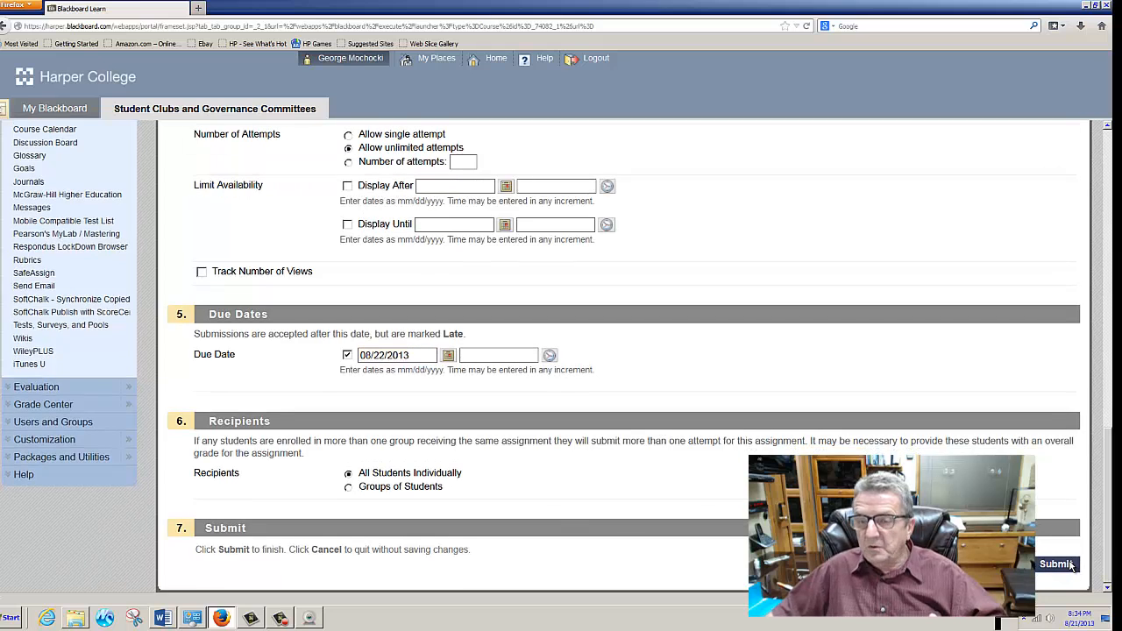
pyautogui.click(1055, 563)
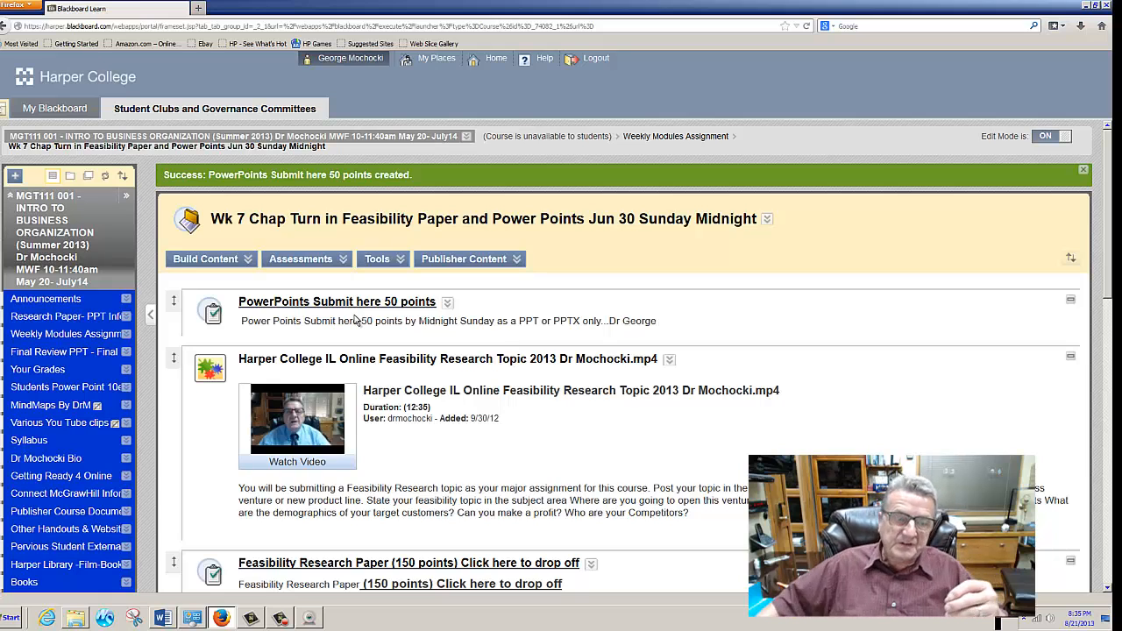
# Preview the new "PowerPoints Submit here 50 points" assignment with "sss" instructions and examine its attached rubric
pyautogui.scroll(-5, 346, 351)
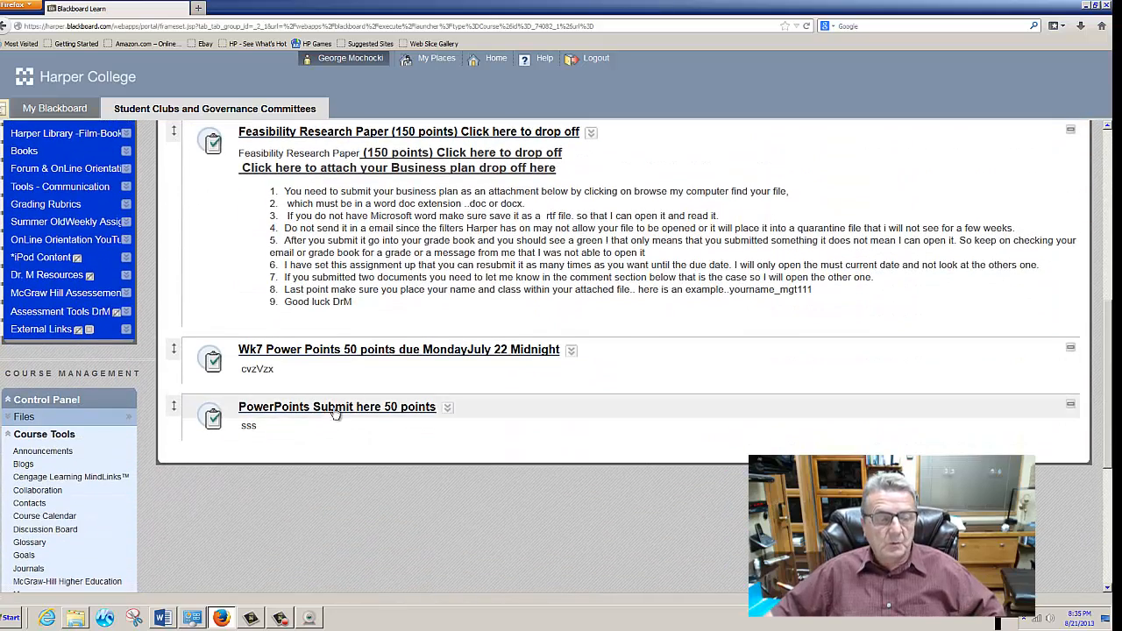
pyautogui.click(325, 407)
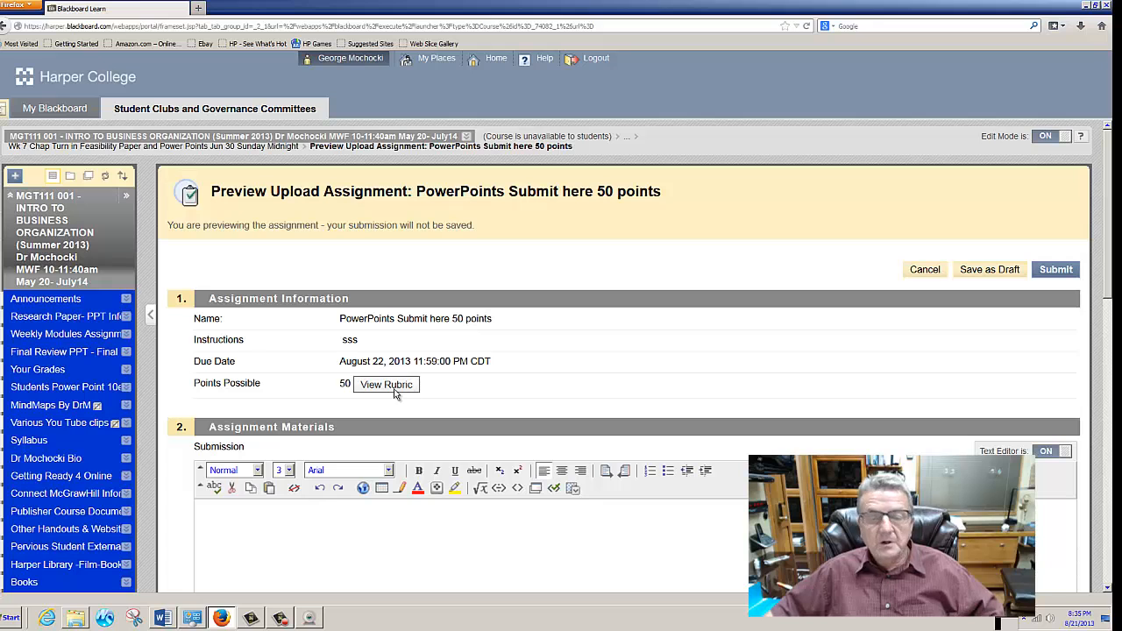
pyautogui.click(387, 385)
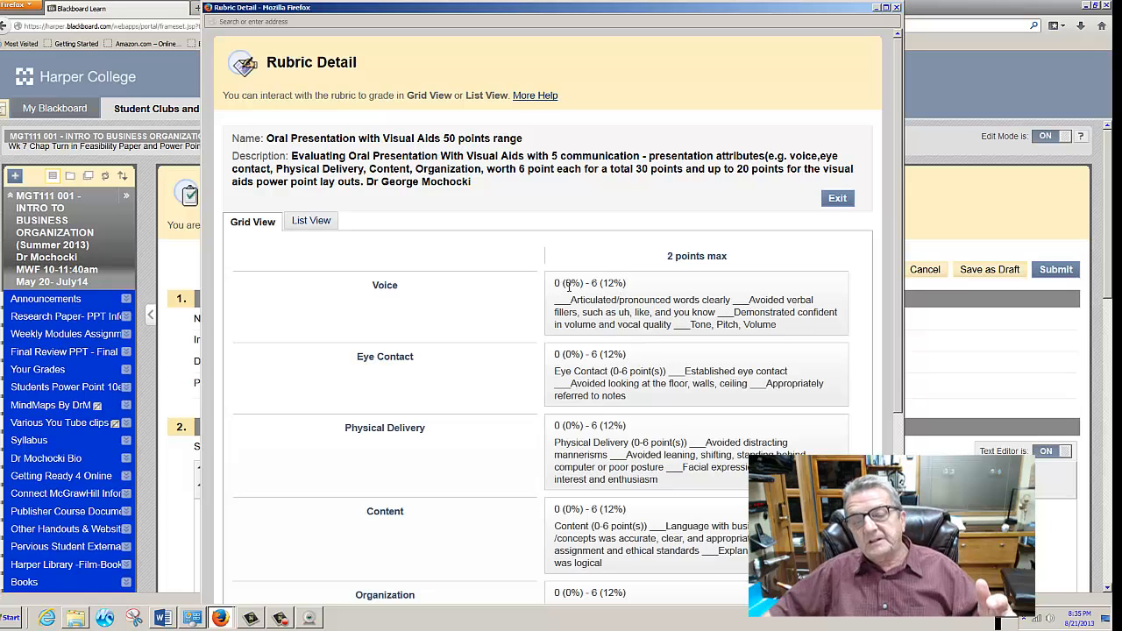
pyautogui.scroll(-2, 616, 296)
pyautogui.scroll(2, 684, 302)
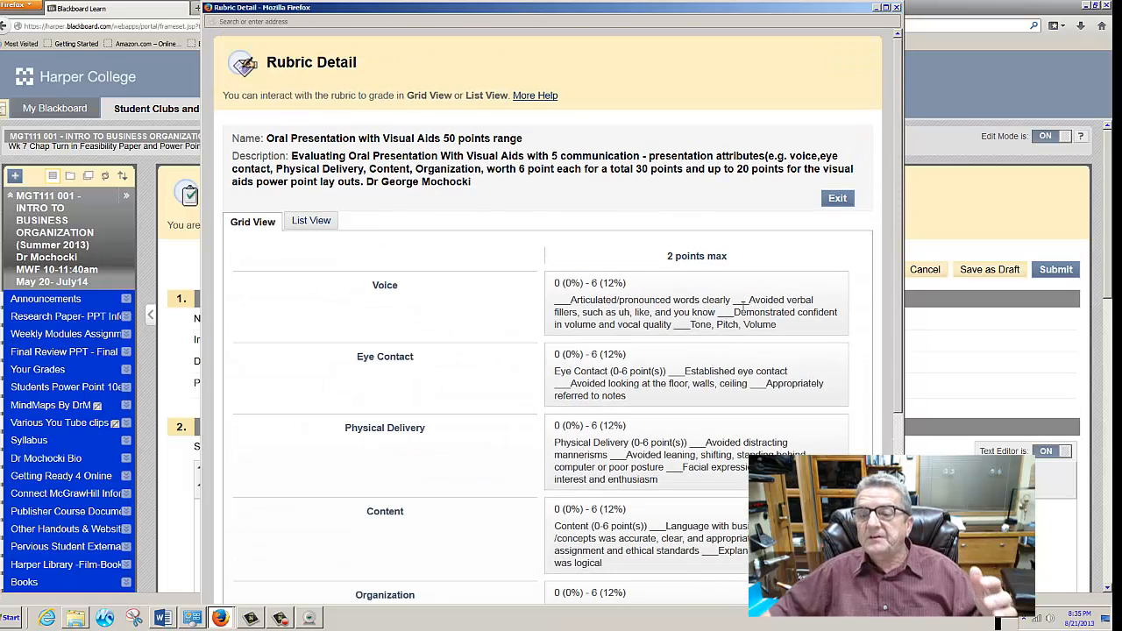
# Close the rubric preview and open the course's Full Grade Center
pyautogui.click(896, 7)
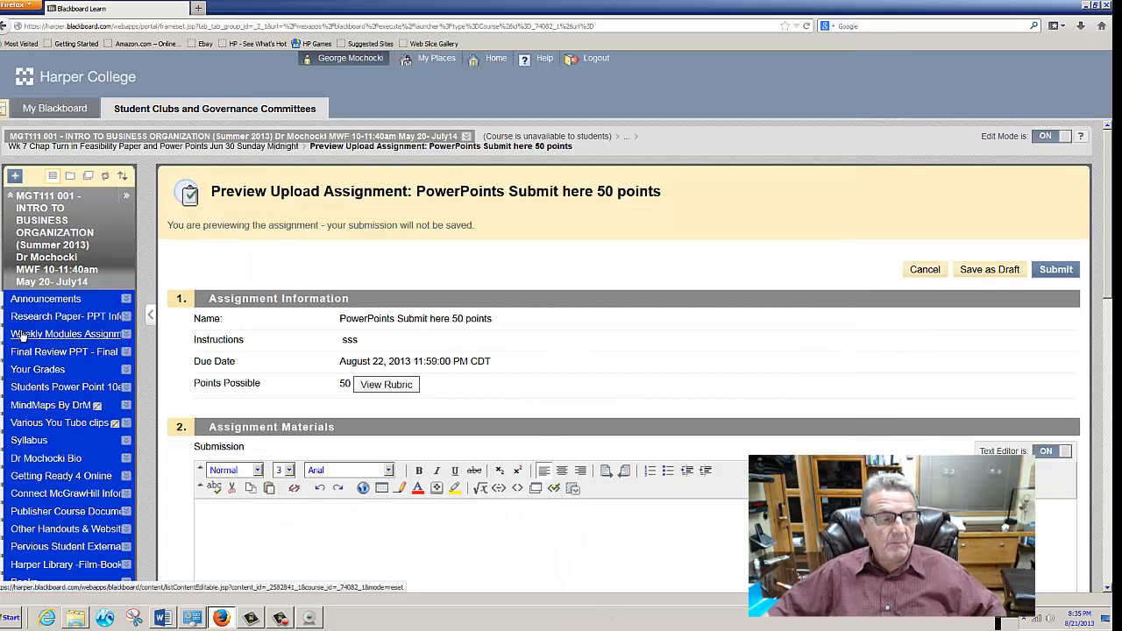
pyautogui.scroll(-6, 24, 355)
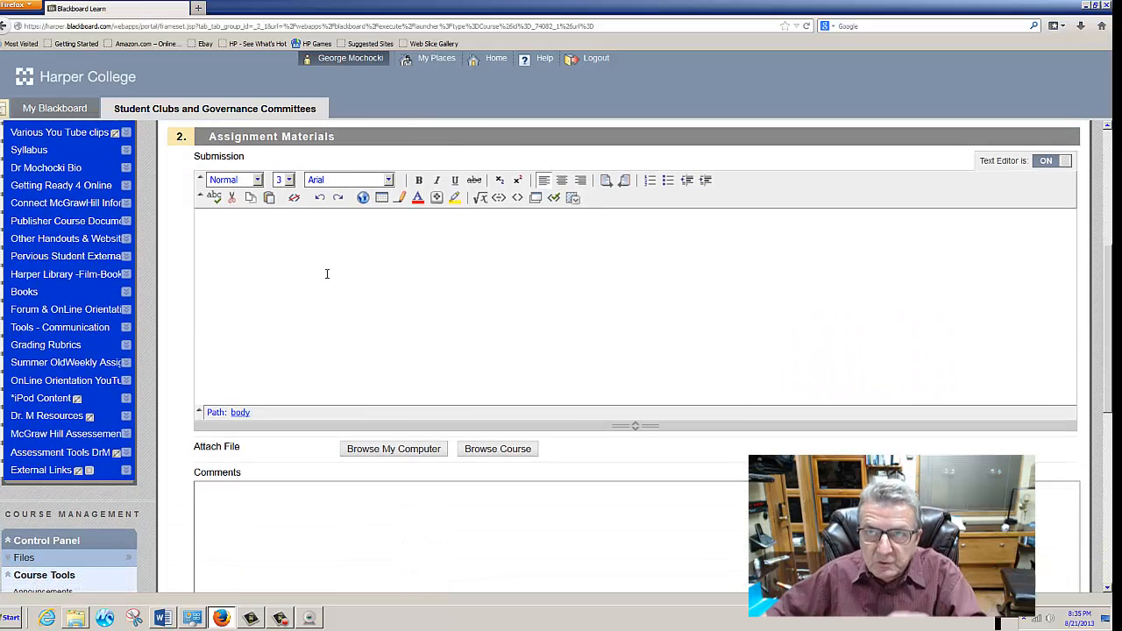
pyautogui.scroll(-3, 253, 328)
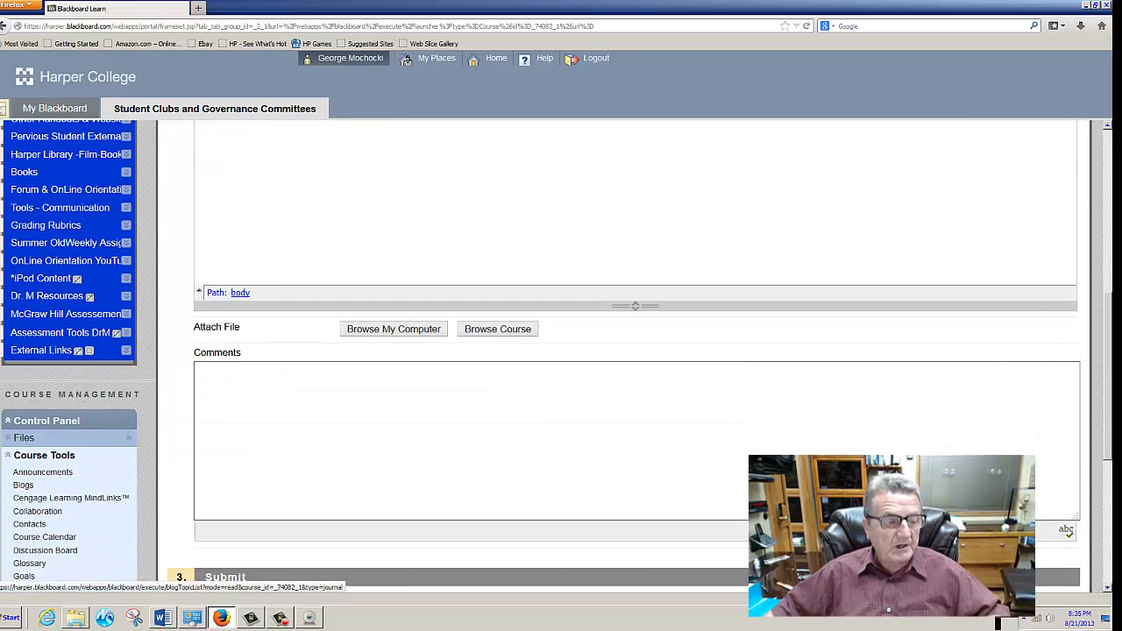
pyautogui.click(7, 457)
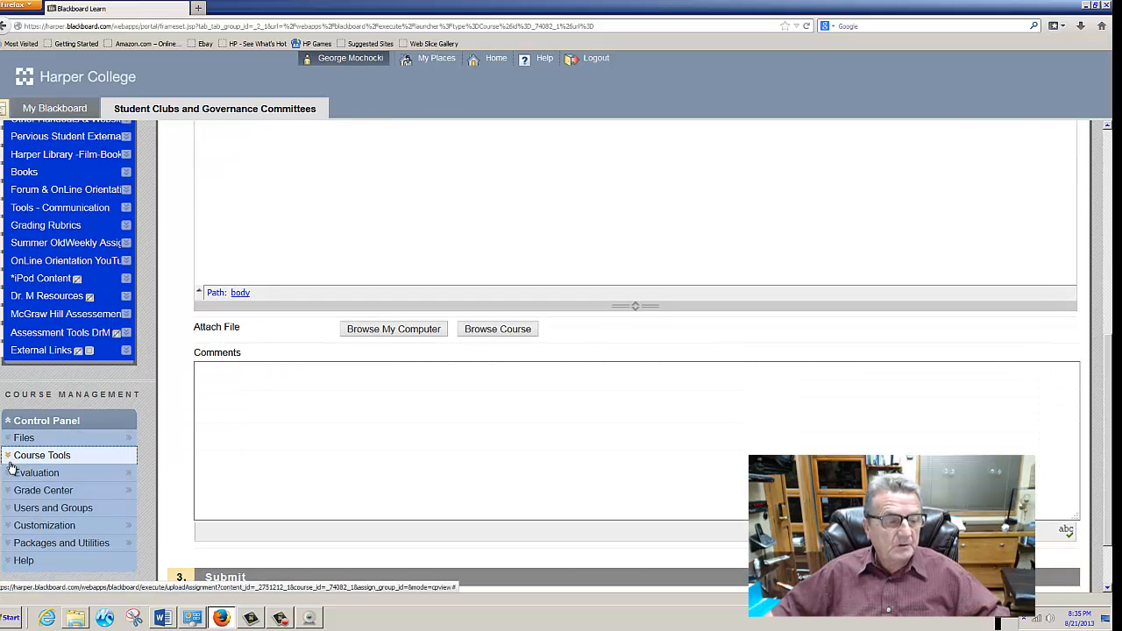
pyautogui.scroll(-2, 11, 442)
pyautogui.click(12, 417)
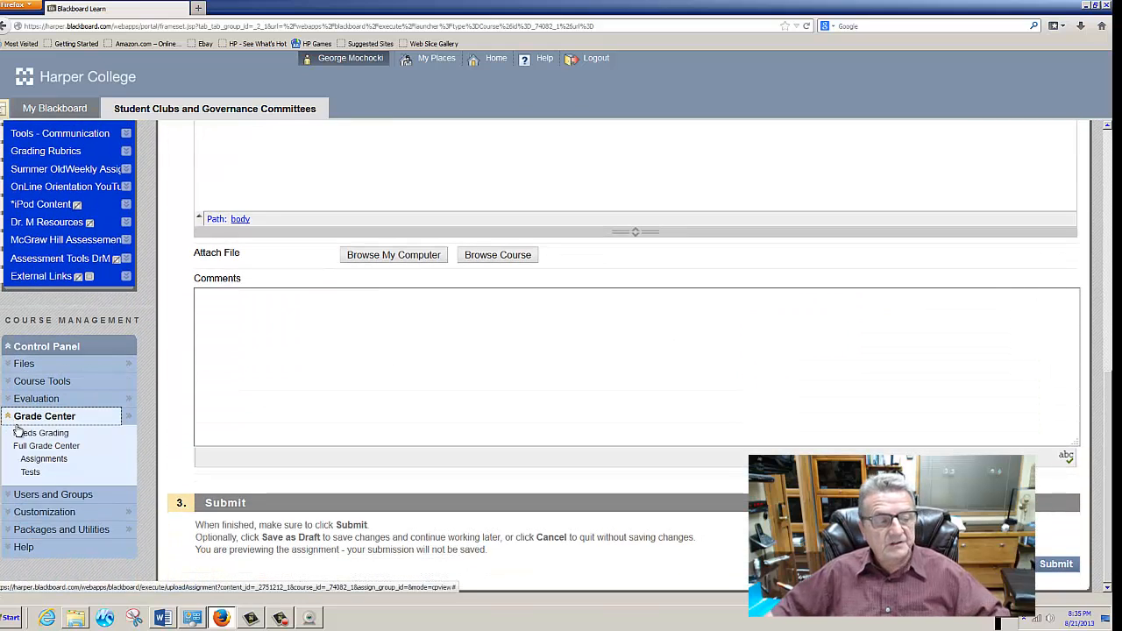
pyautogui.click(22, 447)
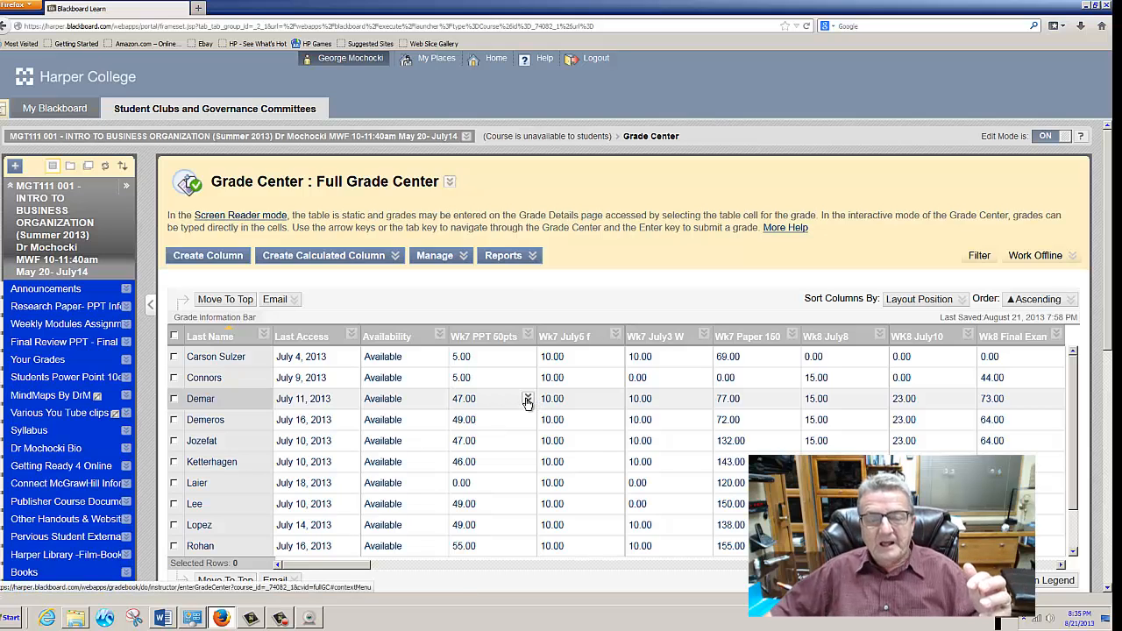
# Open the grade details for the third listed student's Wk7 PPT 50pts grade and bring up the submitted attempt for grading
pyautogui.click(527, 400)
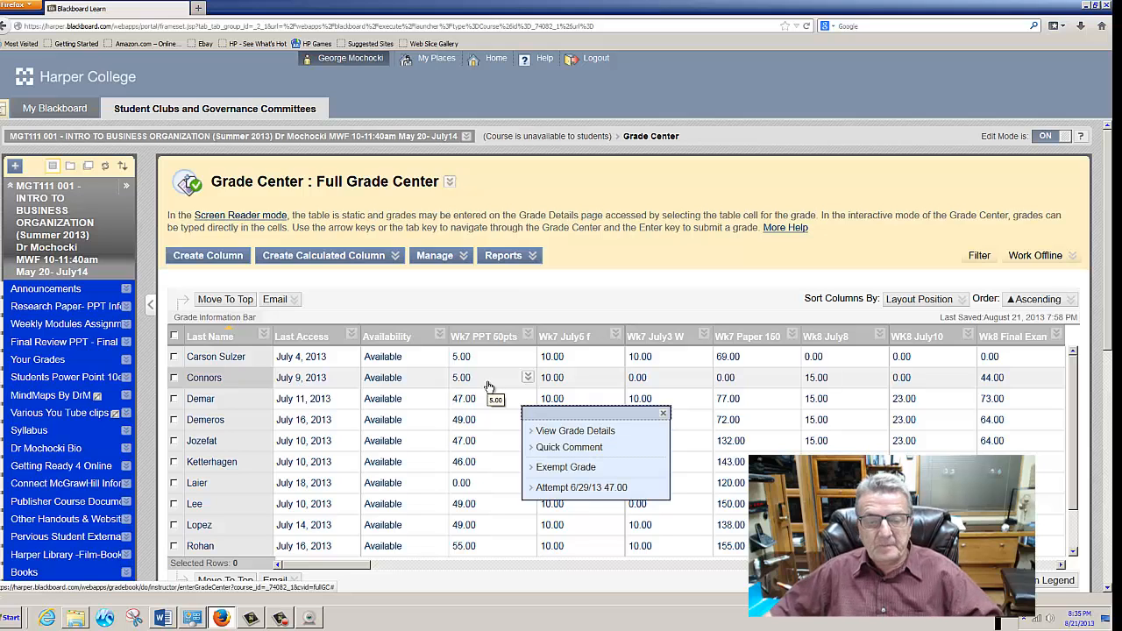
pyautogui.click(542, 430)
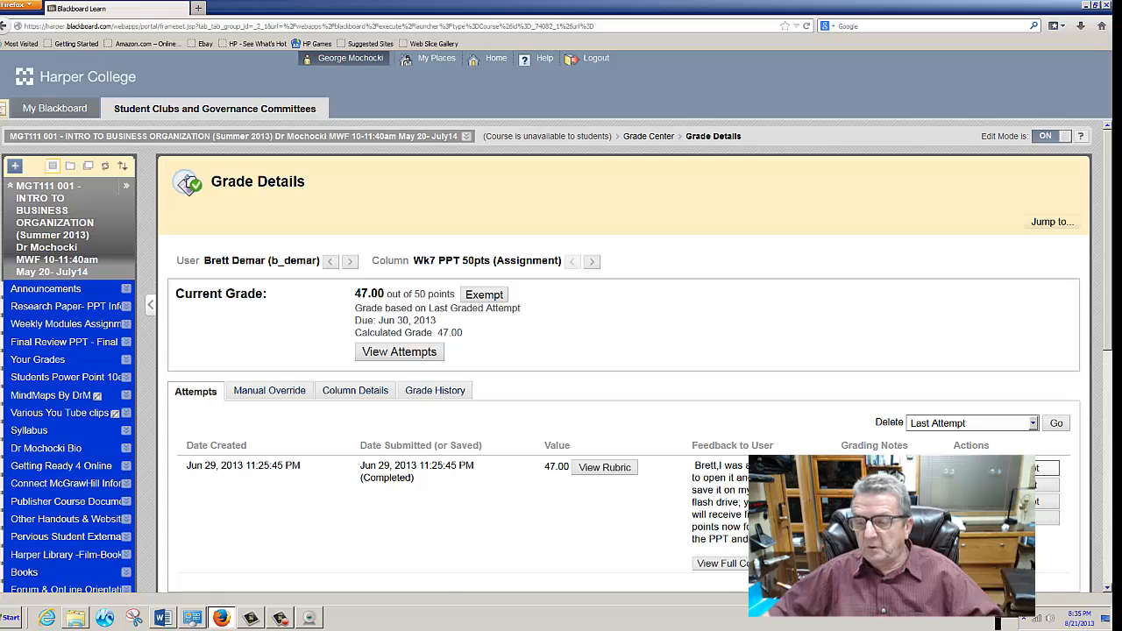
pyautogui.click(1024, 468)
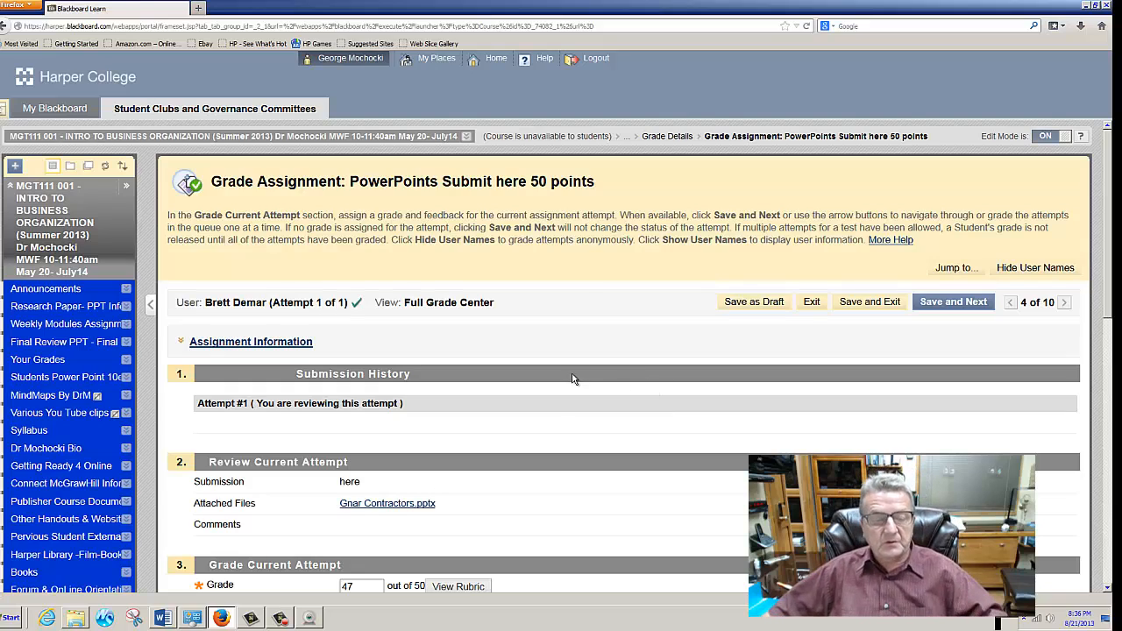
pyautogui.scroll(-3, 571, 381)
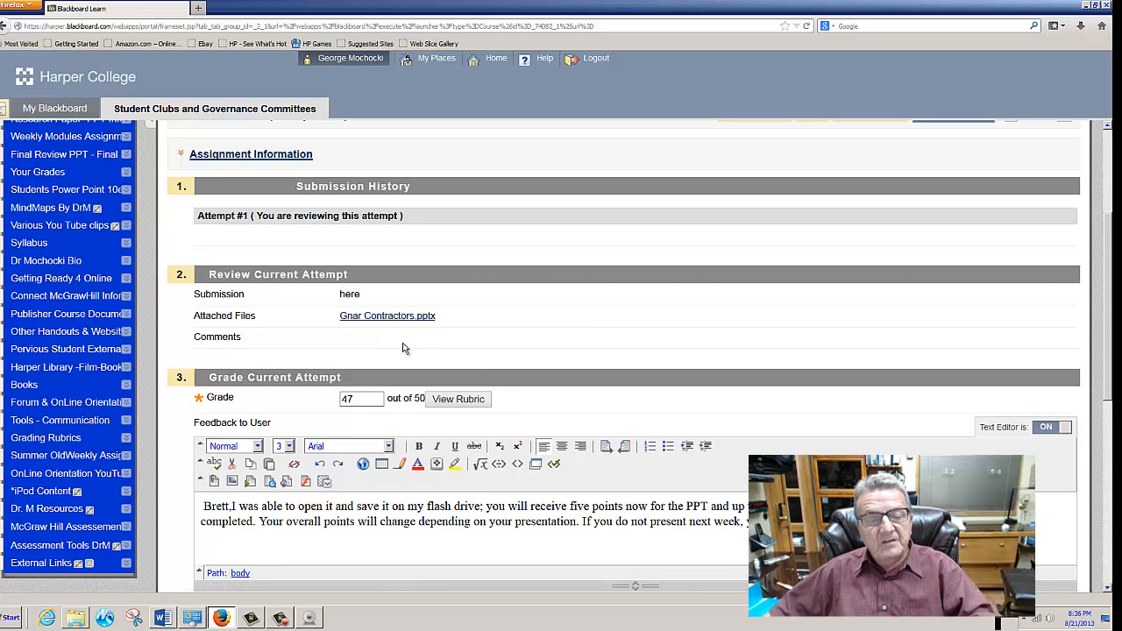
# Open the attempt's grading rubric, try a Voice score of 3 (6%), and review the criterion's written feedback
pyautogui.click(456, 400)
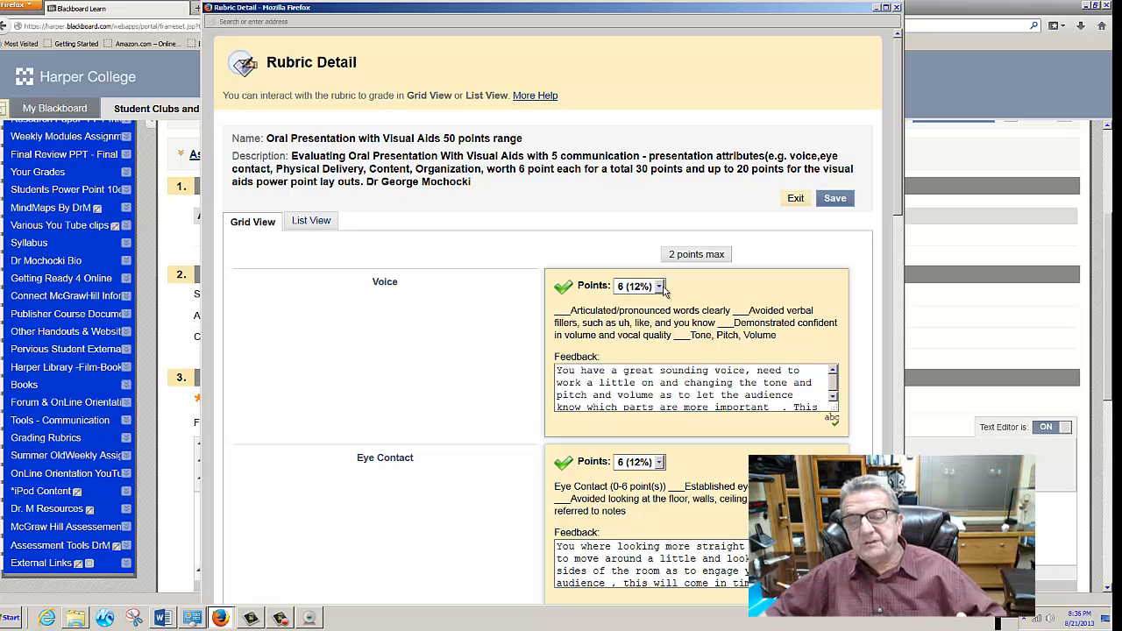
pyautogui.click(658, 287)
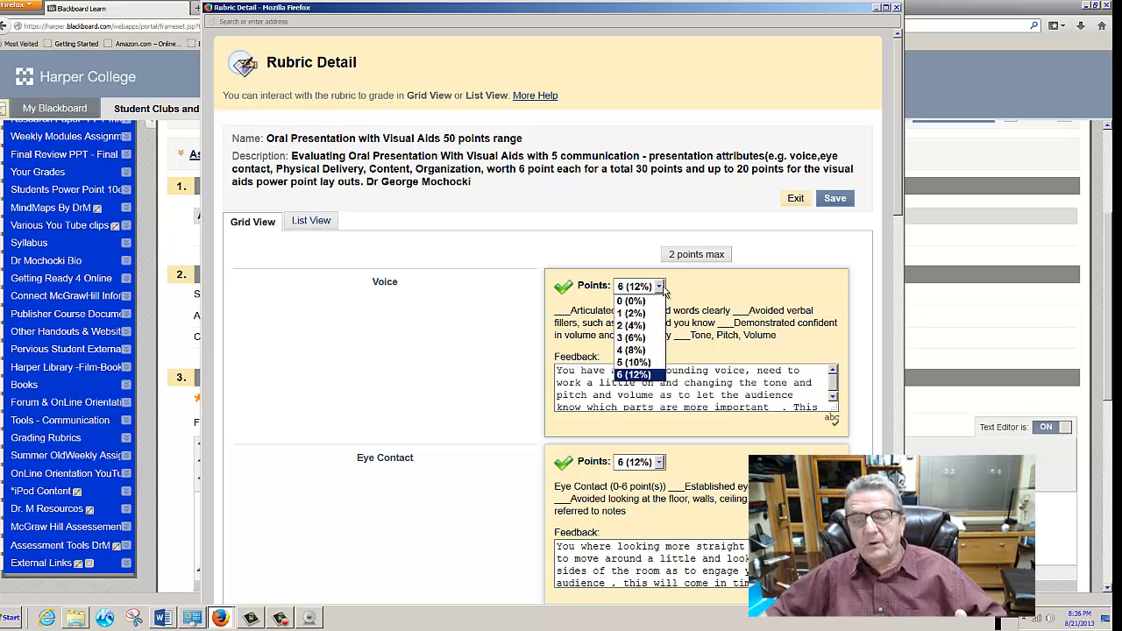
pyautogui.click(640, 339)
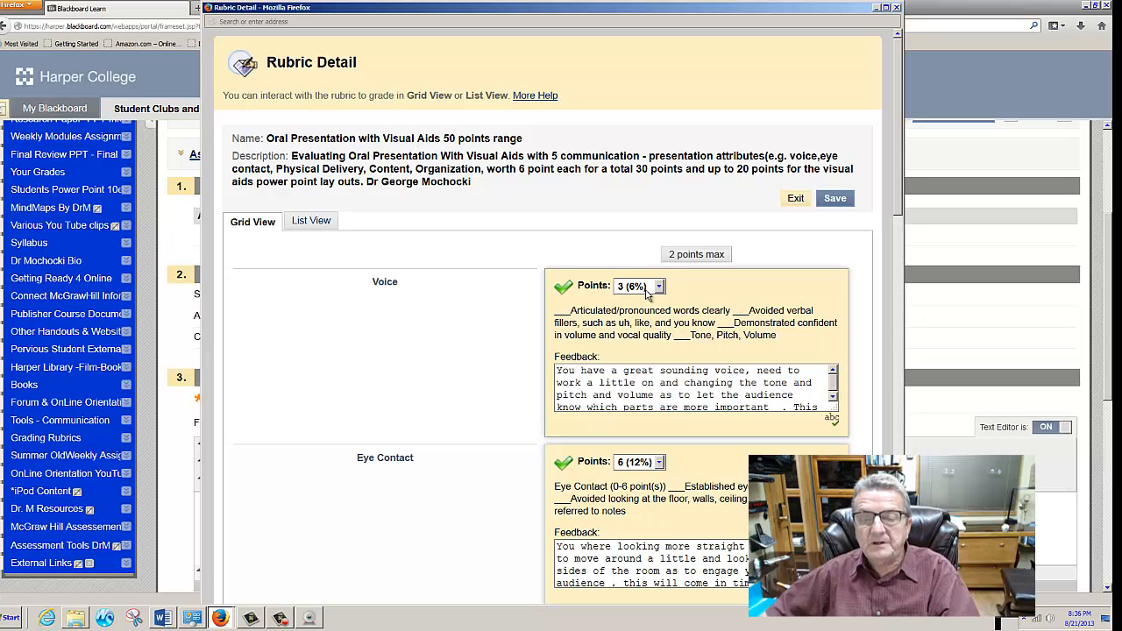
pyautogui.scroll(-3, 622, 290)
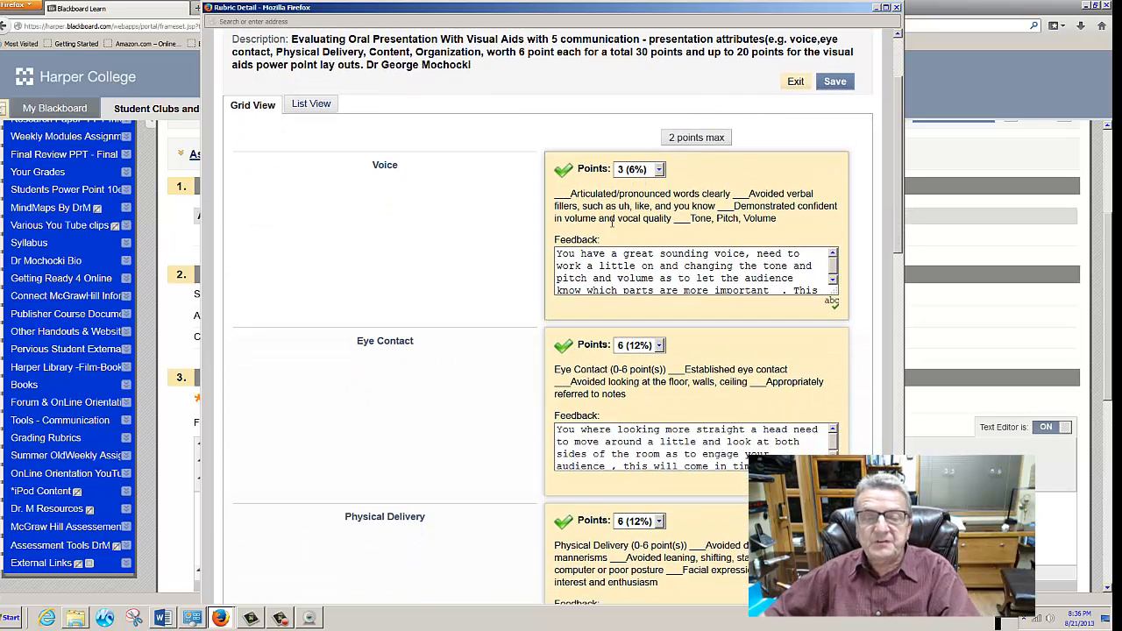
pyautogui.click(576, 256)
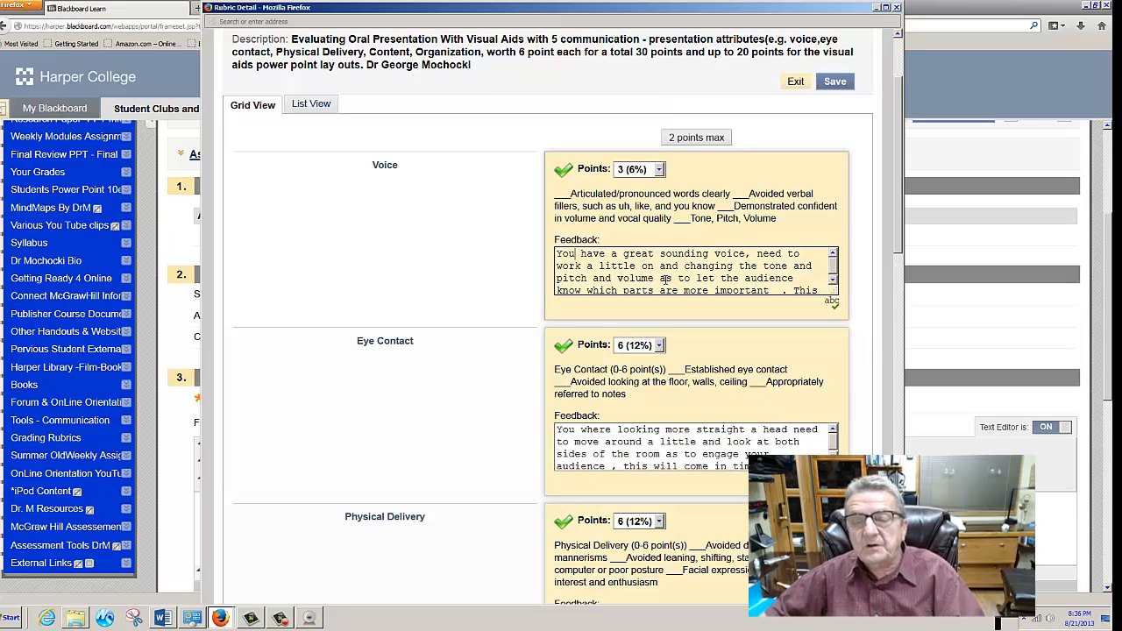
pyautogui.scroll(-1, 686, 274)
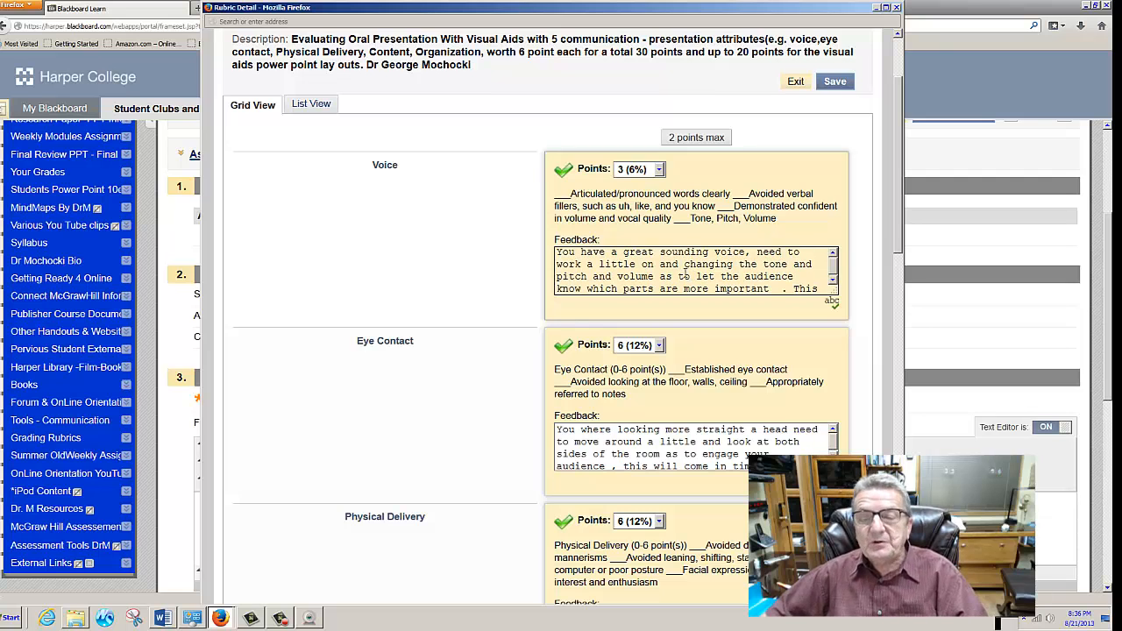
pyautogui.scroll(-1, 686, 275)
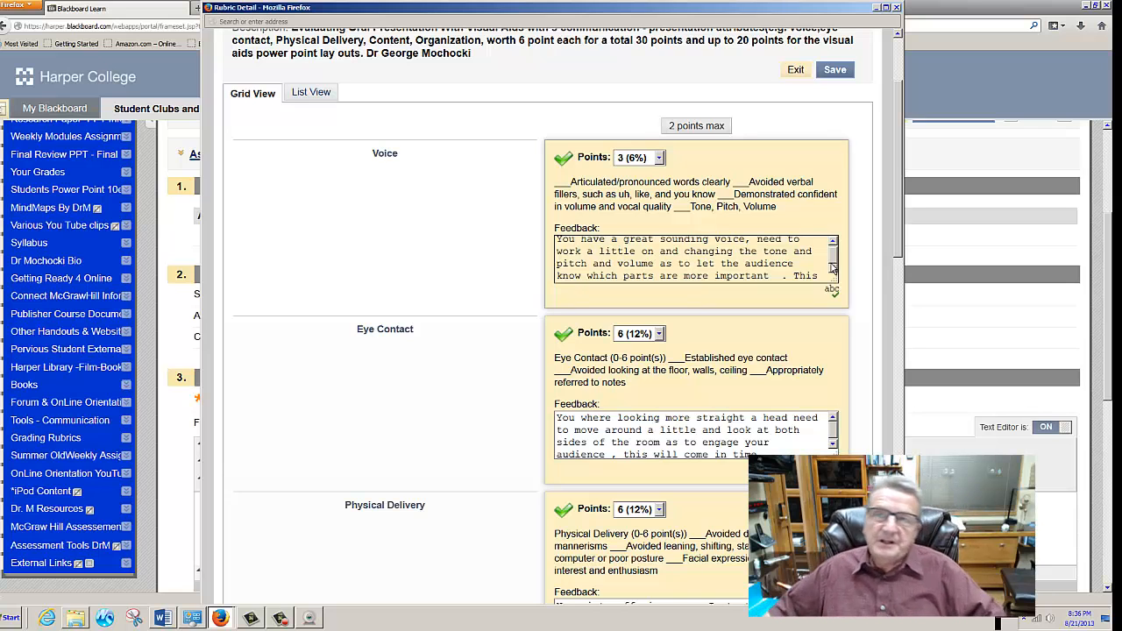
pyautogui.scroll(-4, 669, 336)
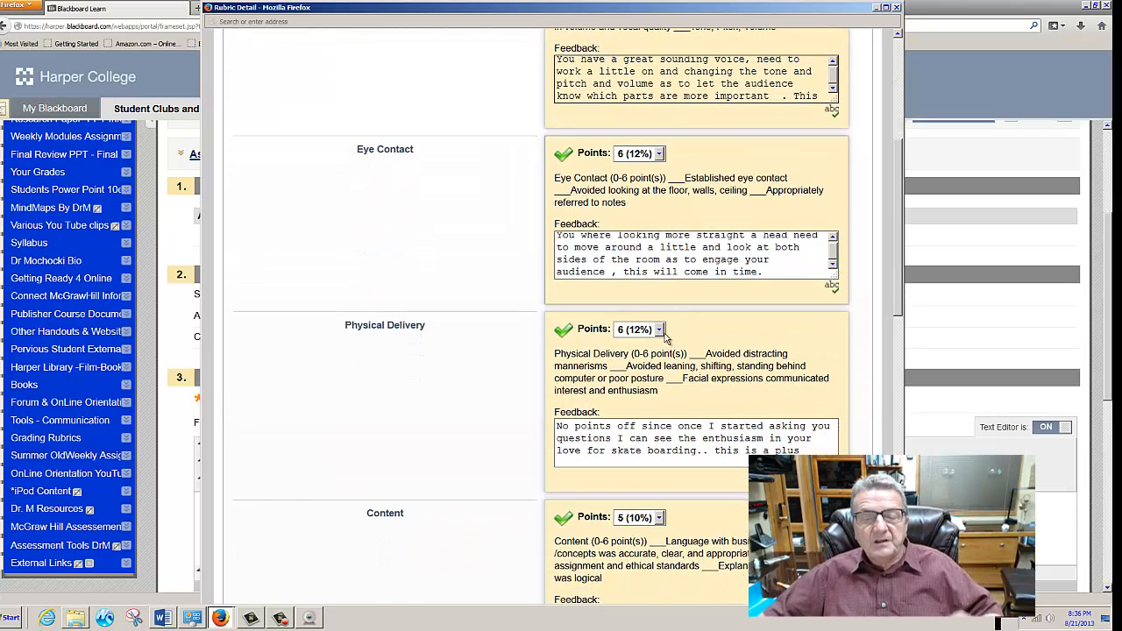
# Try scores of 1 (2%) for Physical Delivery, Organization and Visual Aids, and leave the rubric without saving
pyautogui.click(659, 330)
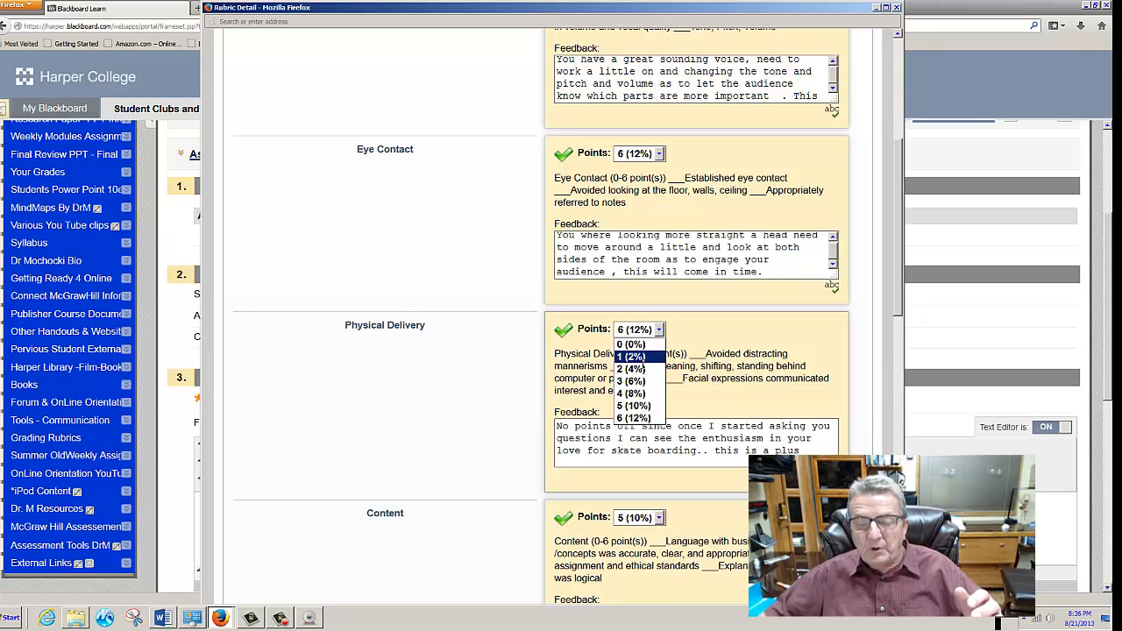
pyautogui.click(645, 367)
pyautogui.scroll(-2, 672, 418)
pyautogui.scroll(-6, 672, 418)
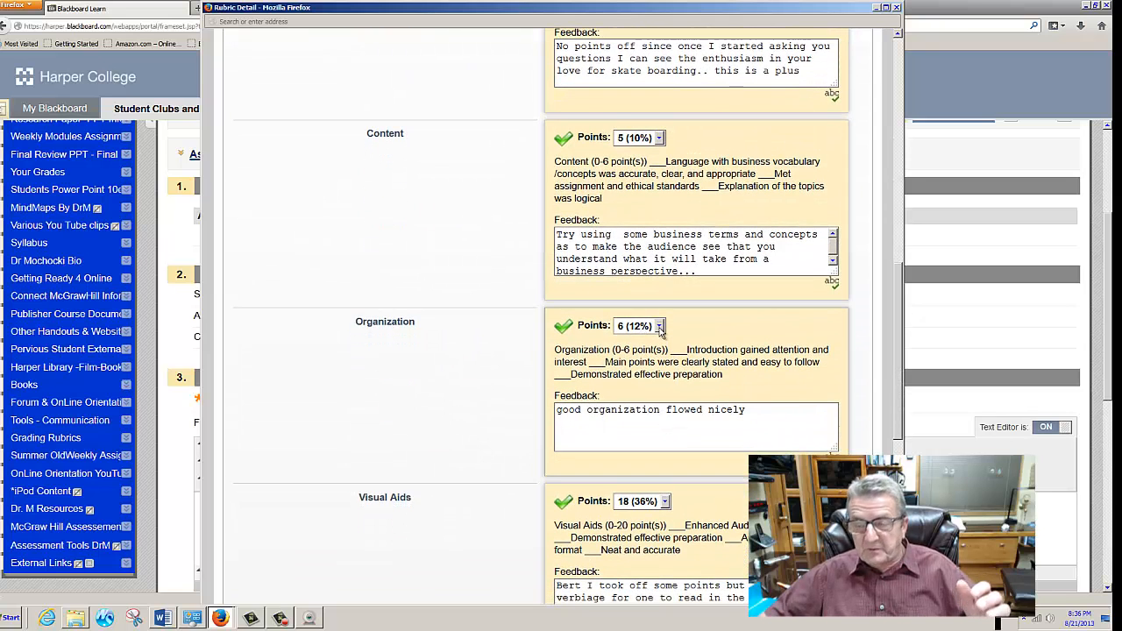
pyautogui.click(658, 327)
pyautogui.click(633, 352)
pyautogui.scroll(-5, 700, 204)
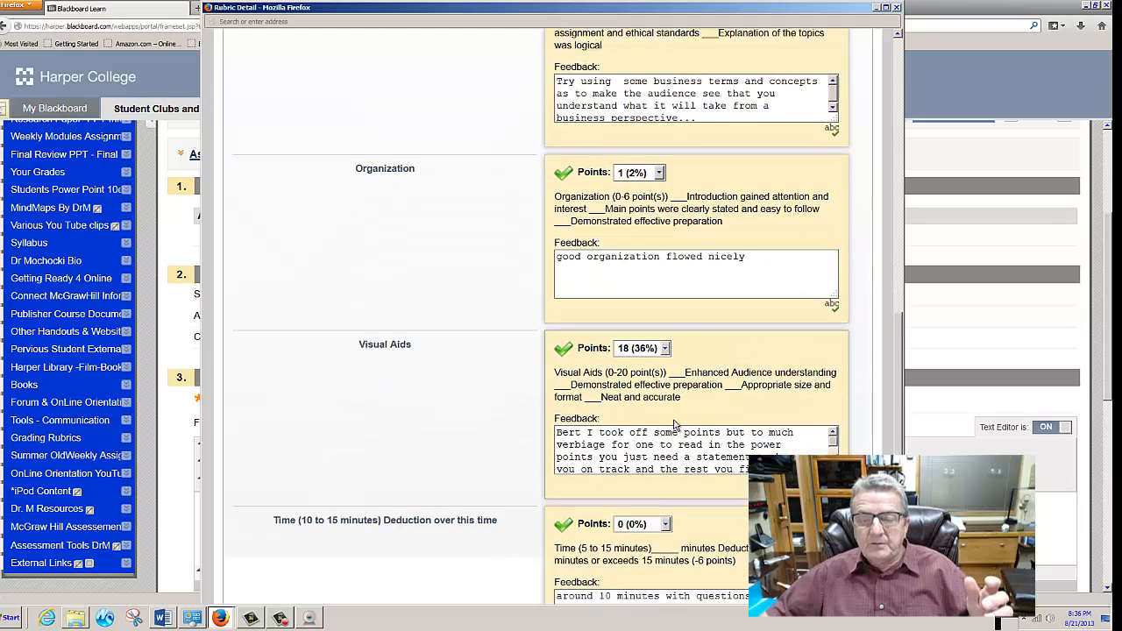
pyautogui.click(664, 263)
pyautogui.click(653, 291)
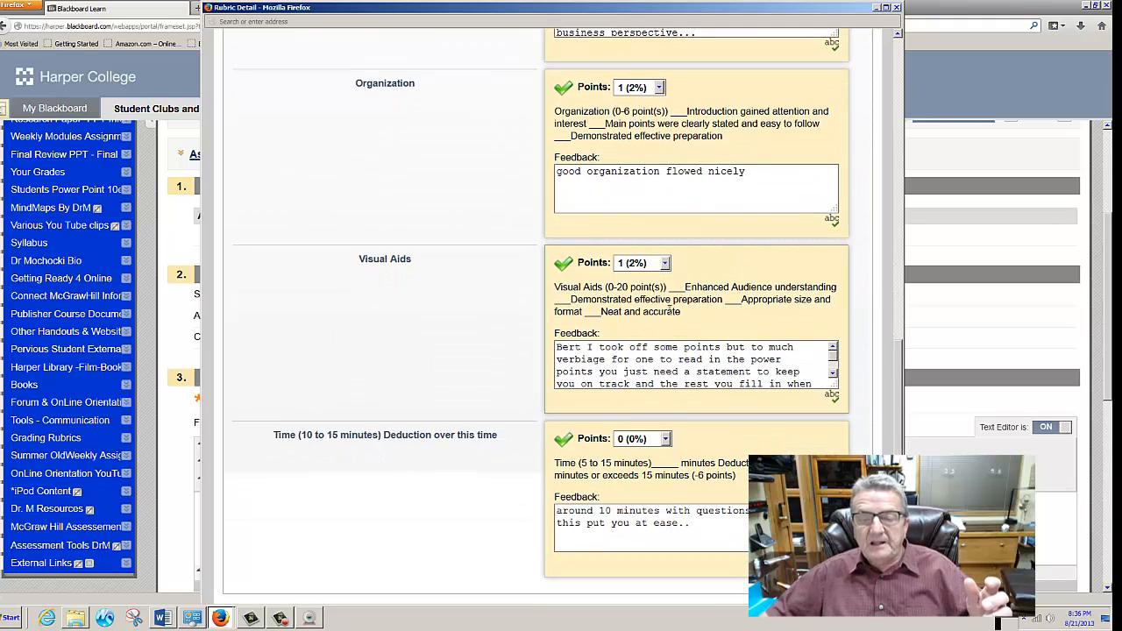
pyautogui.scroll(-4, 674, 330)
pyautogui.scroll(-2, 674, 330)
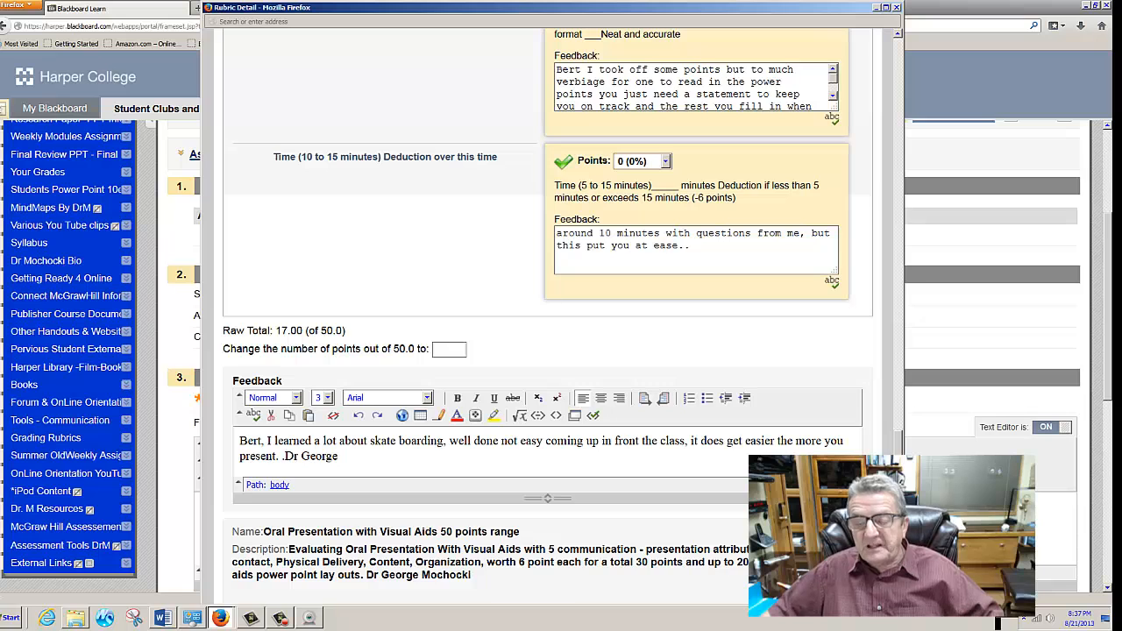
pyautogui.click(951, 574)
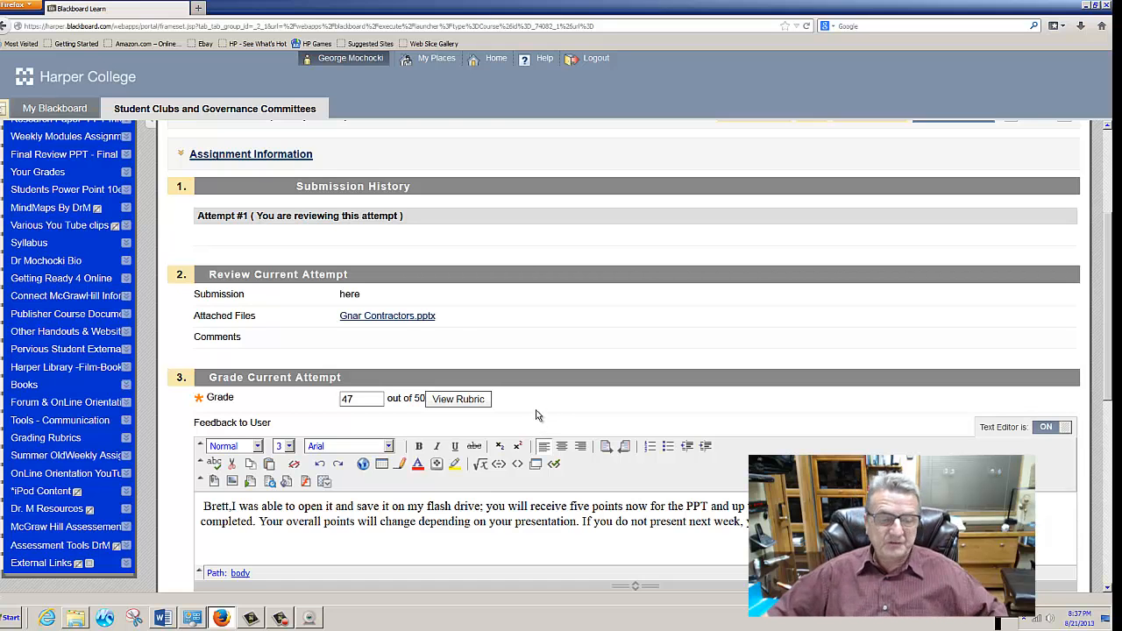
# Leave the attempt's grading page and open the course's list of rubrics
pyautogui.scroll(3, 536, 408)
pyautogui.scroll(1, 537, 406)
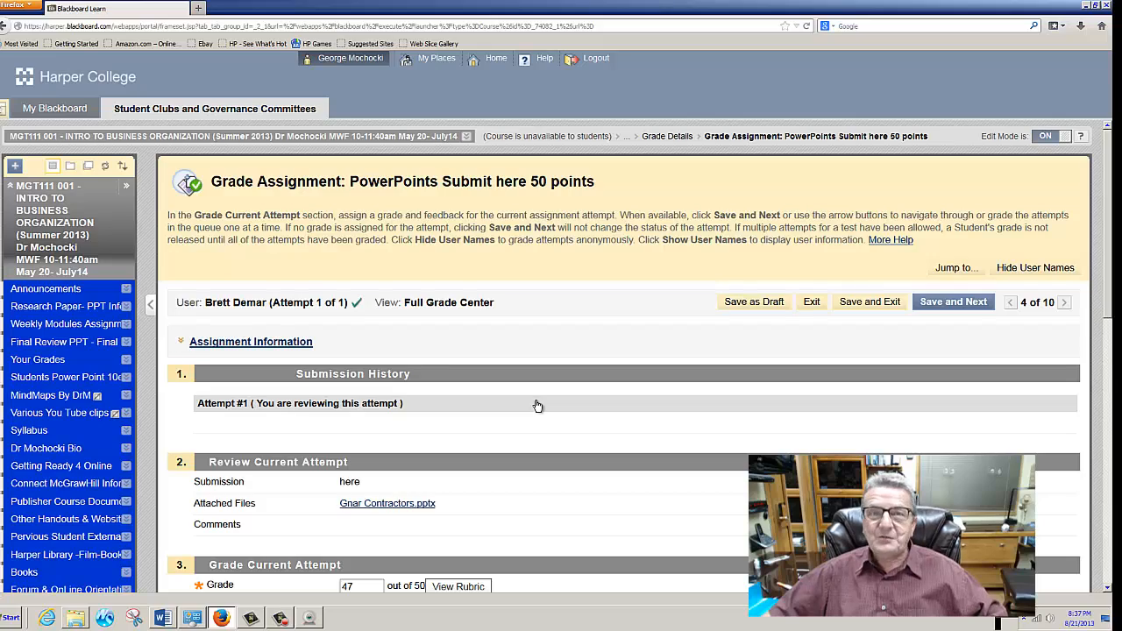
pyautogui.scroll(-10, 537, 406)
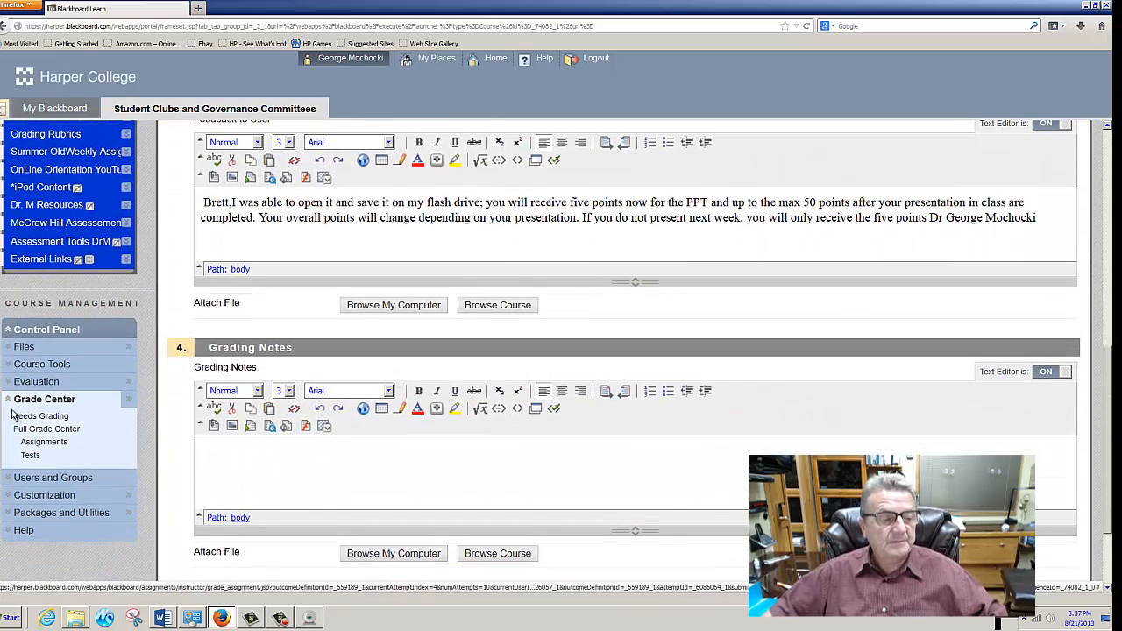
pyautogui.click(19, 404)
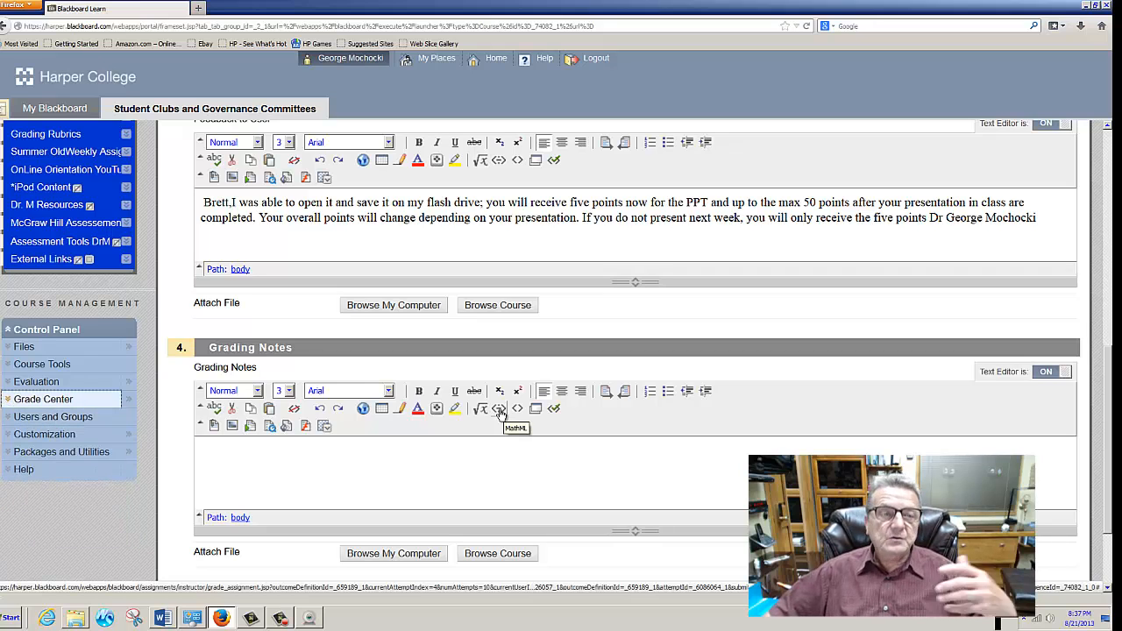
pyautogui.scroll(3, 66, 264)
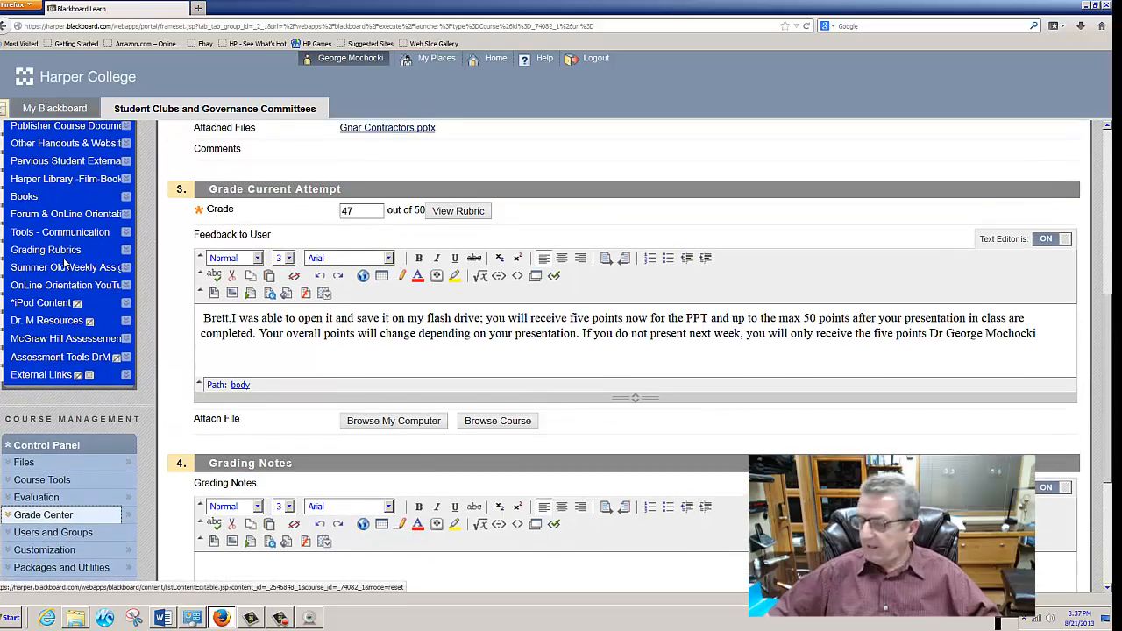
pyautogui.scroll(3, 66, 265)
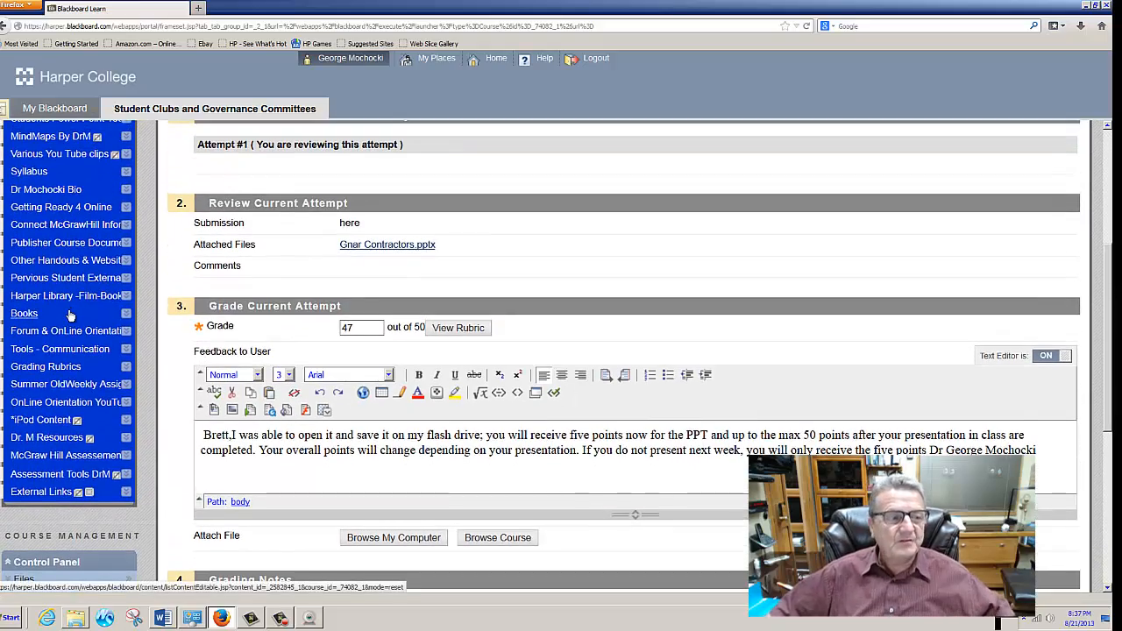
pyautogui.scroll(-5, 70, 316)
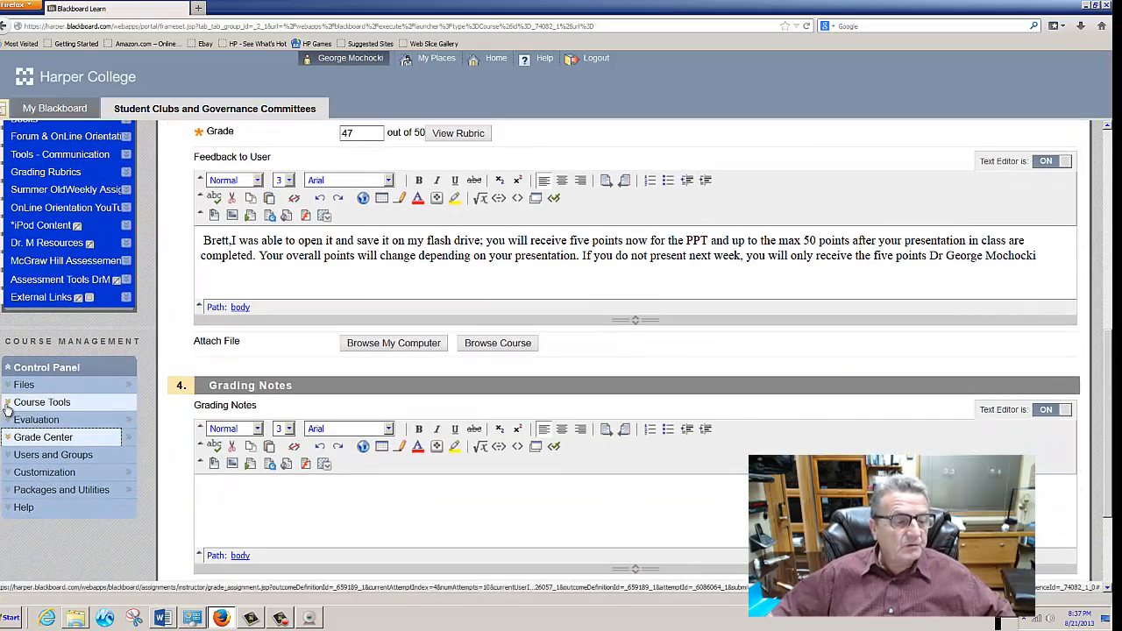
pyautogui.click(8, 404)
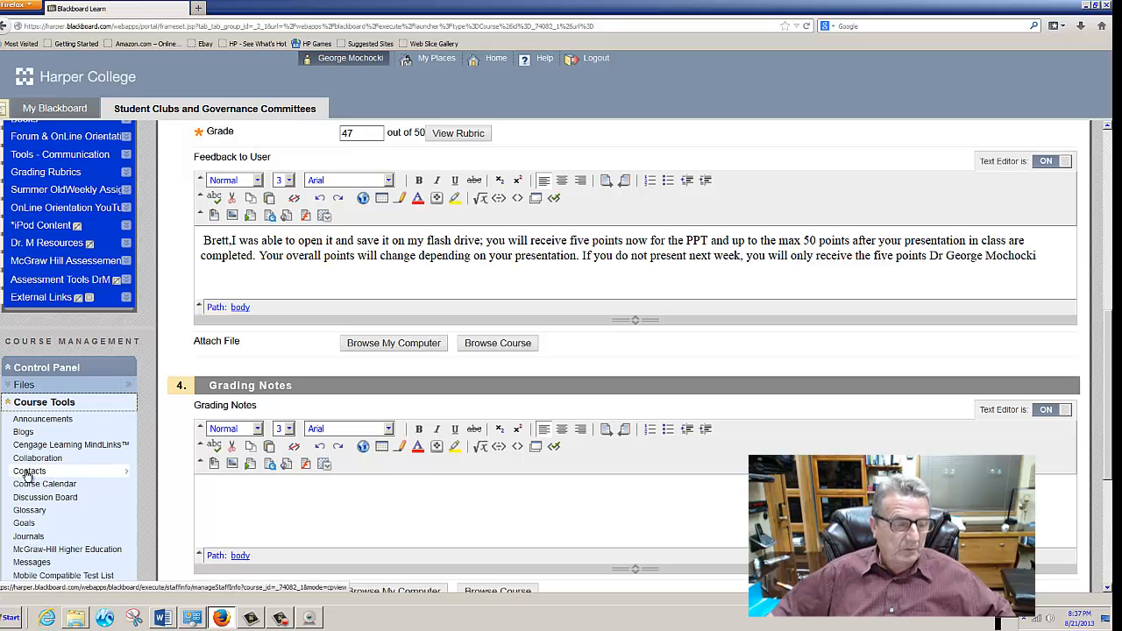
pyautogui.scroll(-5, 59, 486)
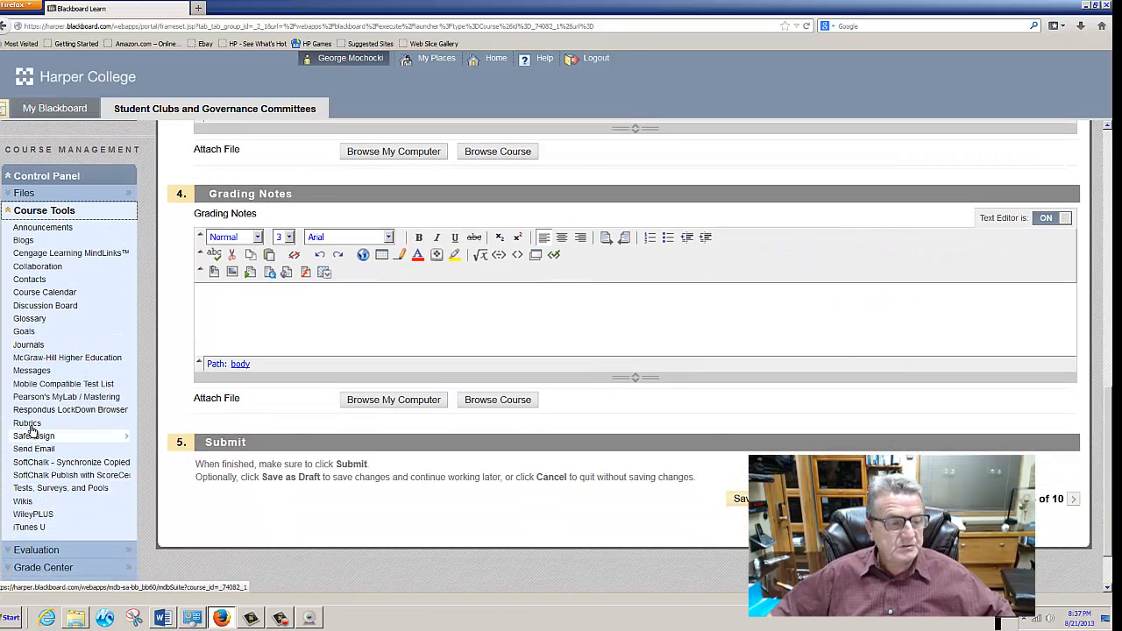
pyautogui.click(27, 425)
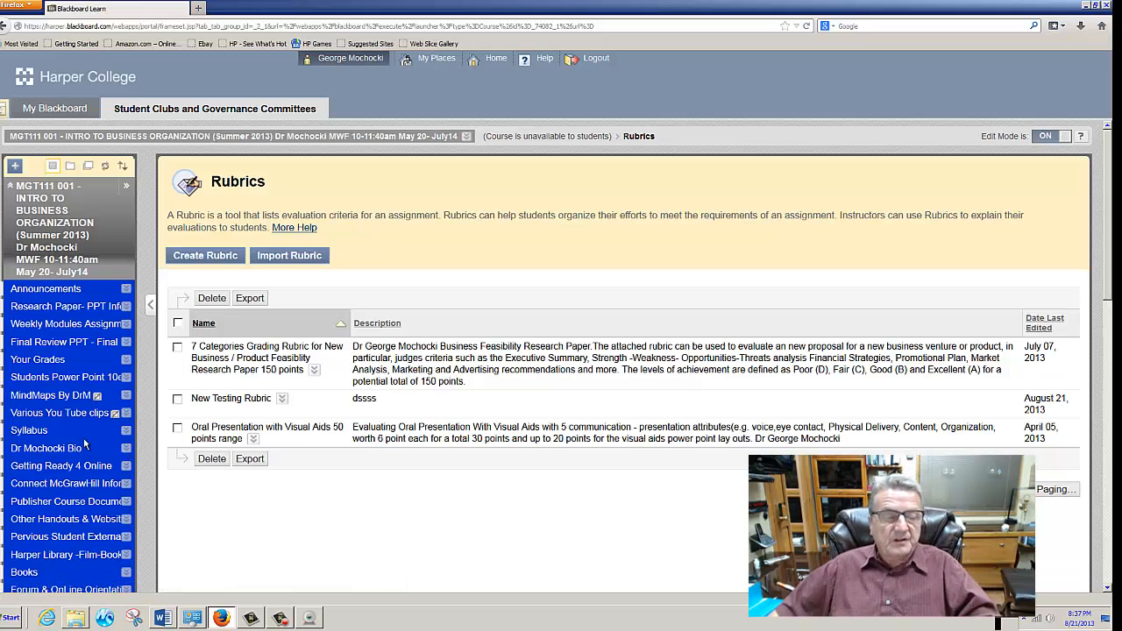
# Open the "Oral Presentation with Visual Aids 50 points range" rubric for editing and examine its Rubric Detail grid
pyautogui.click(252, 440)
pyautogui.click(265, 481)
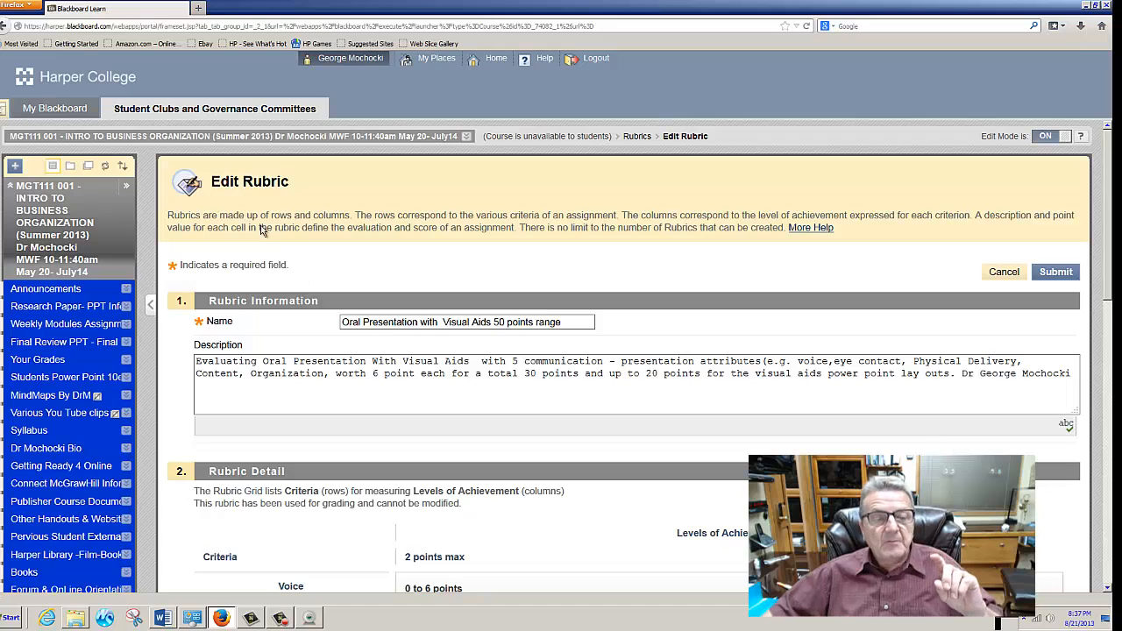
pyautogui.scroll(-3, 487, 351)
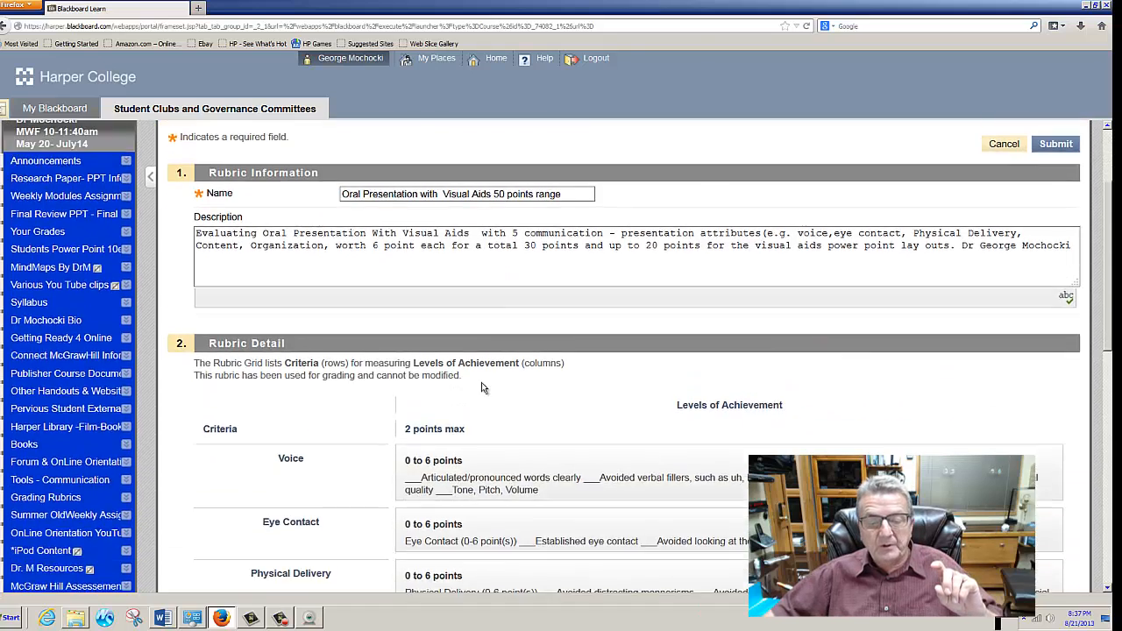
# Review the Rubric Detail section of the "Oral Presentation with Visual Aids 50 points range" rubric and leave the editor without saving
pyautogui.scroll(-3, 482, 388)
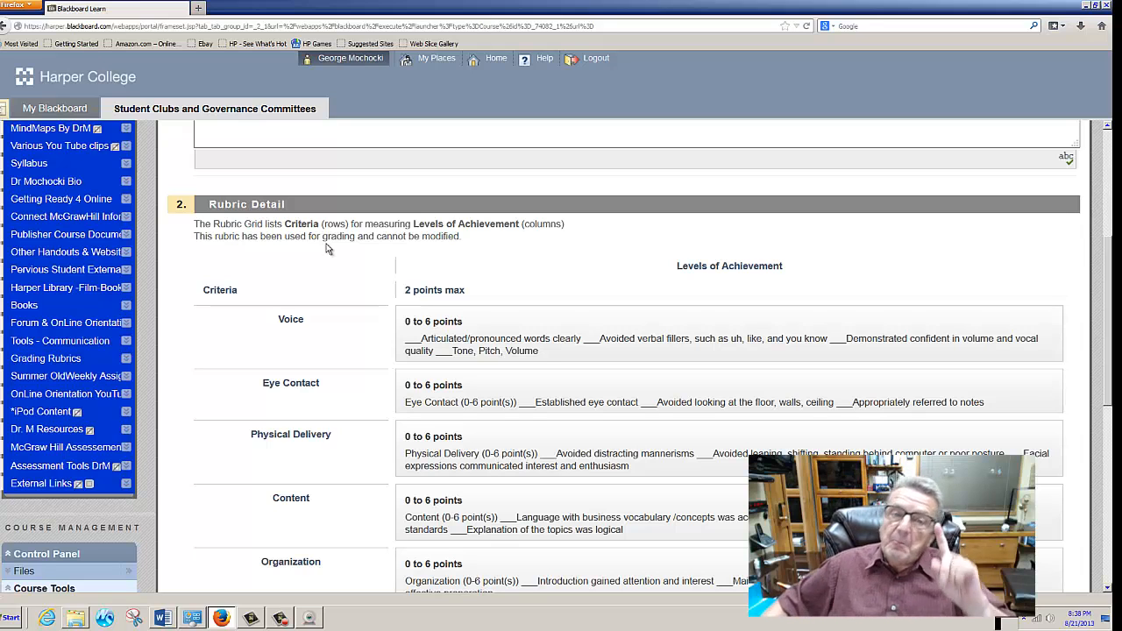
pyautogui.scroll(3, 326, 249)
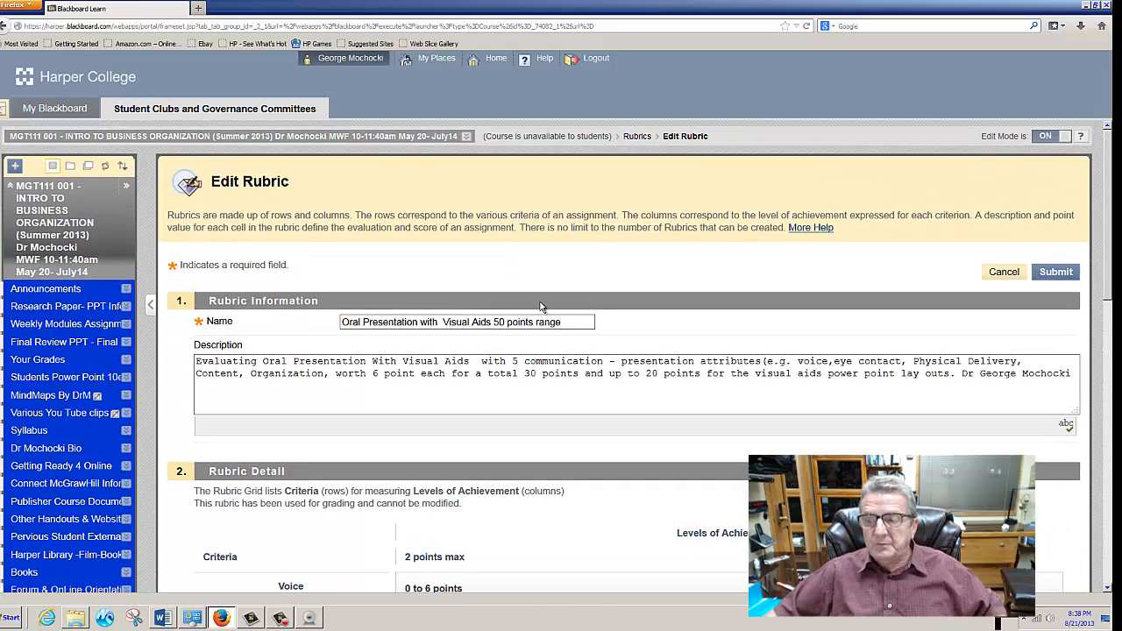
pyautogui.click(1005, 273)
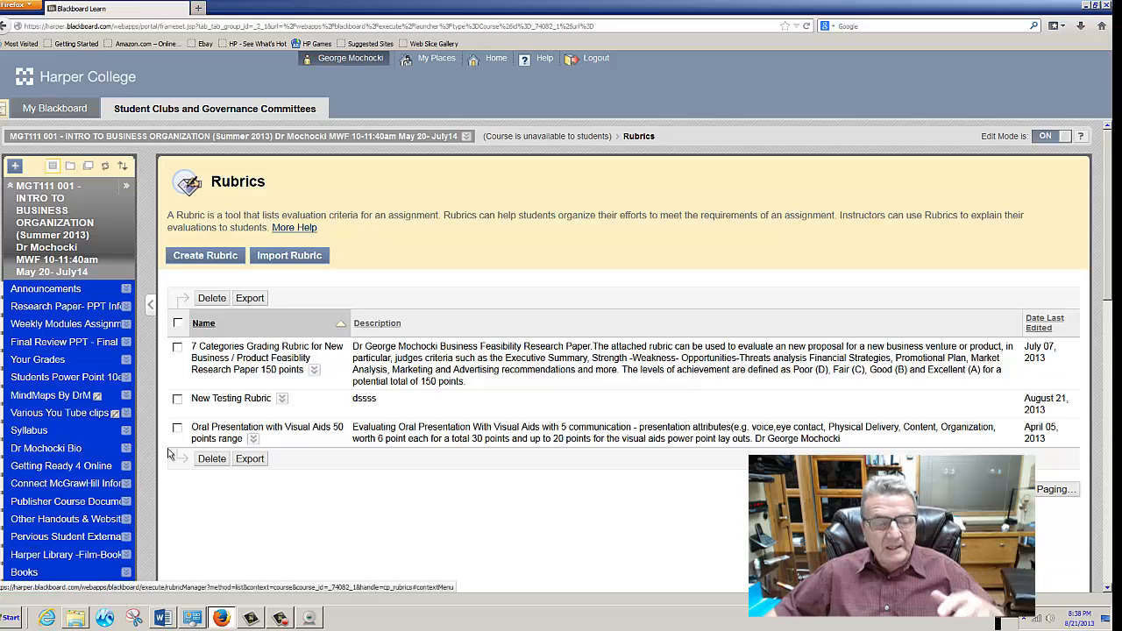
# Copy the "Oral Presentation with Visual Aids 50 points range" rubric and open the copy for editing
pyautogui.click(253, 439)
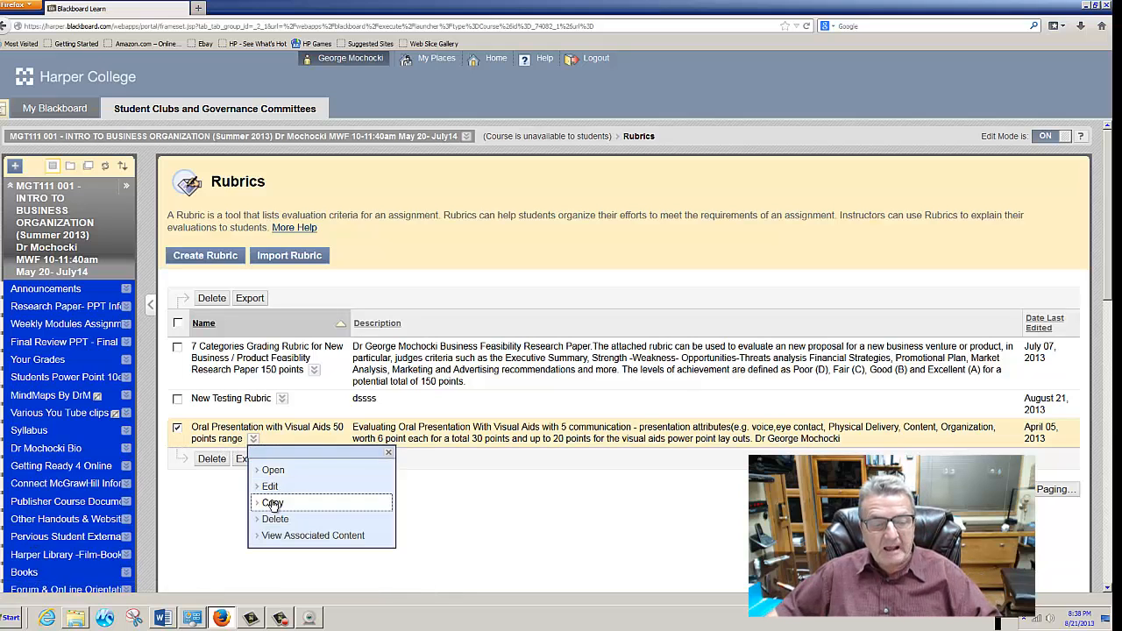
pyautogui.click(271, 503)
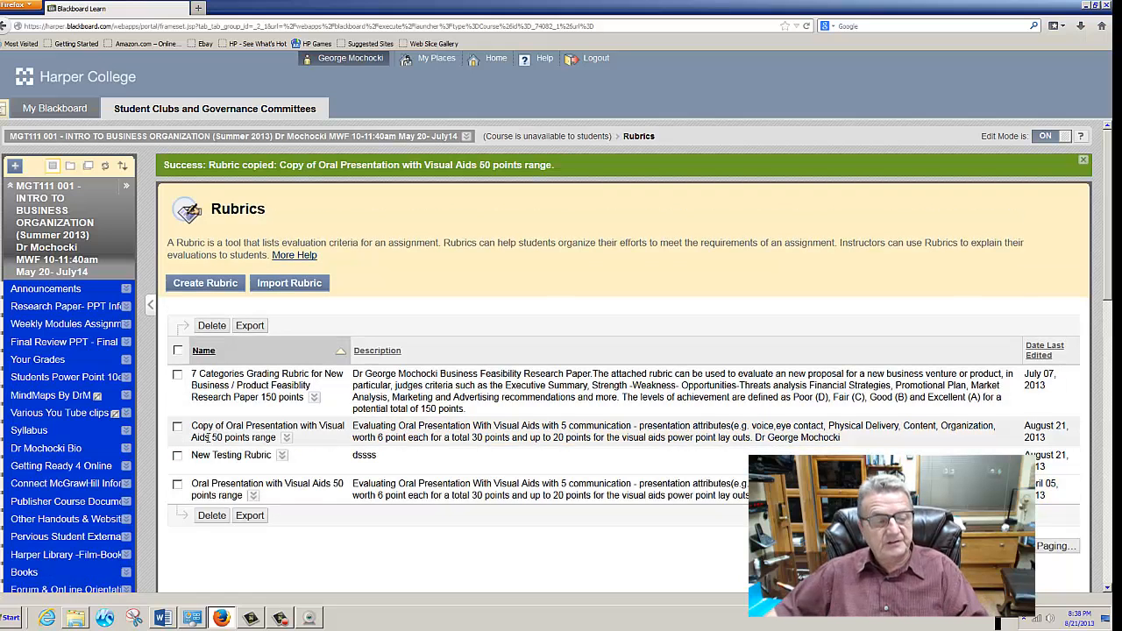
pyautogui.click(286, 437)
pyautogui.click(304, 485)
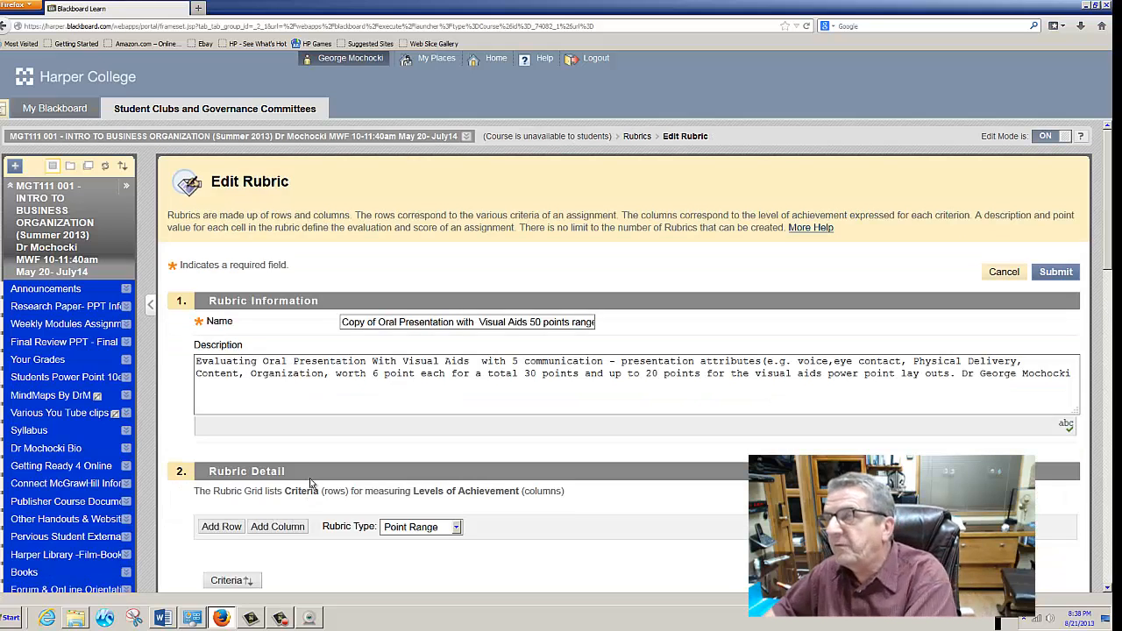
# Review the point ranges and descriptions of all criteria in the copied rubric, from Voice to Time, and submit it
pyautogui.scroll(-4, 444, 376)
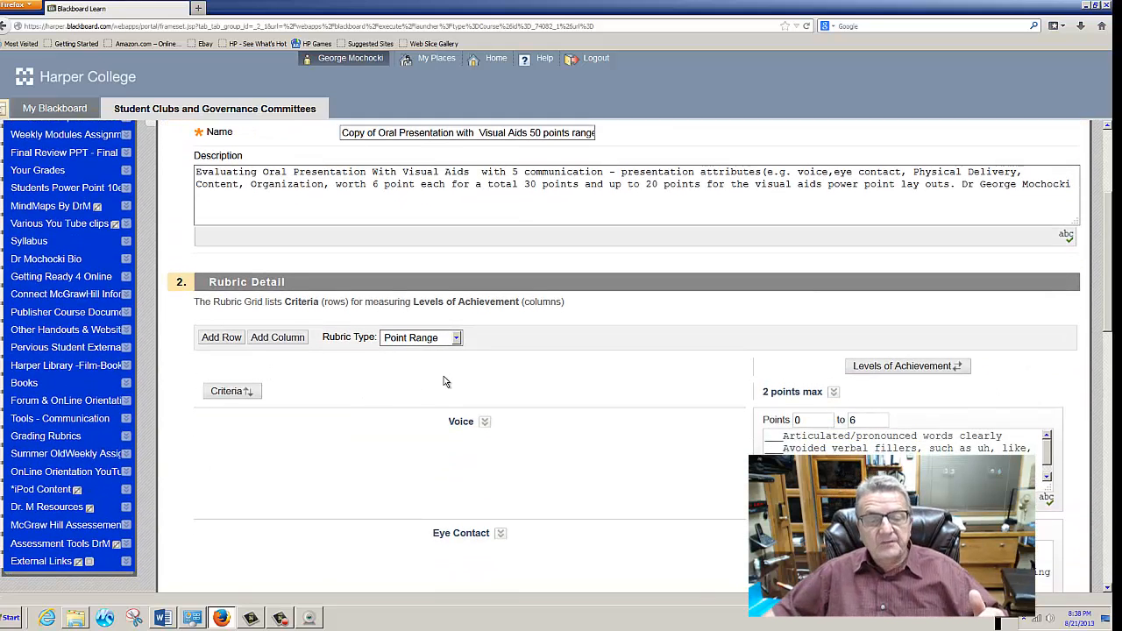
pyautogui.scroll(-2, 478, 374)
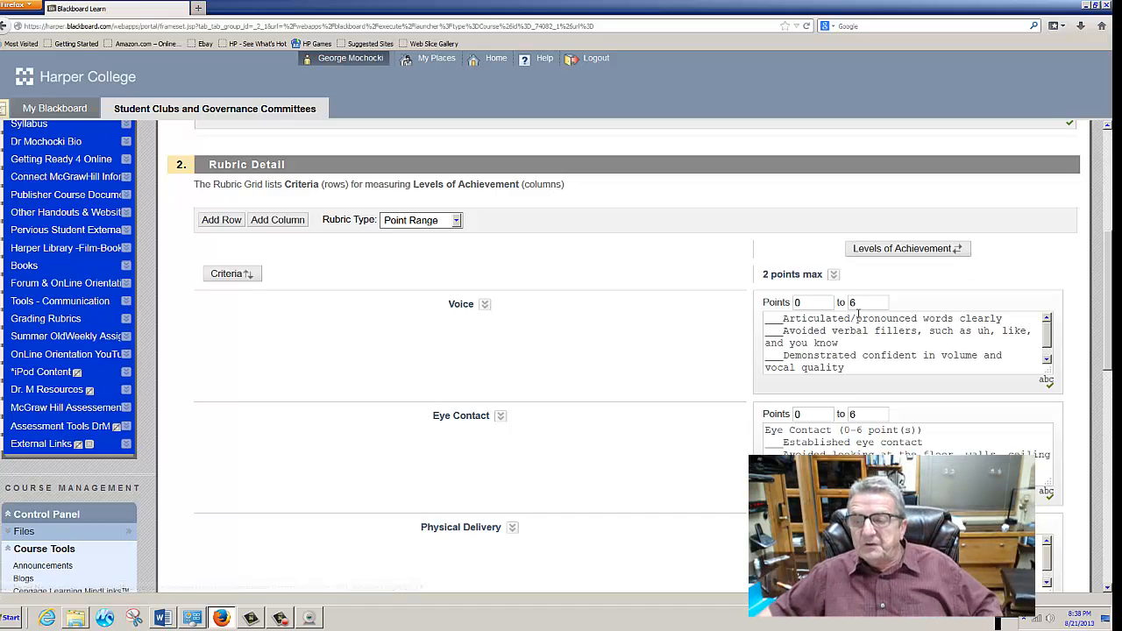
pyautogui.scroll(-2, 827, 305)
pyautogui.scroll(-7, 827, 305)
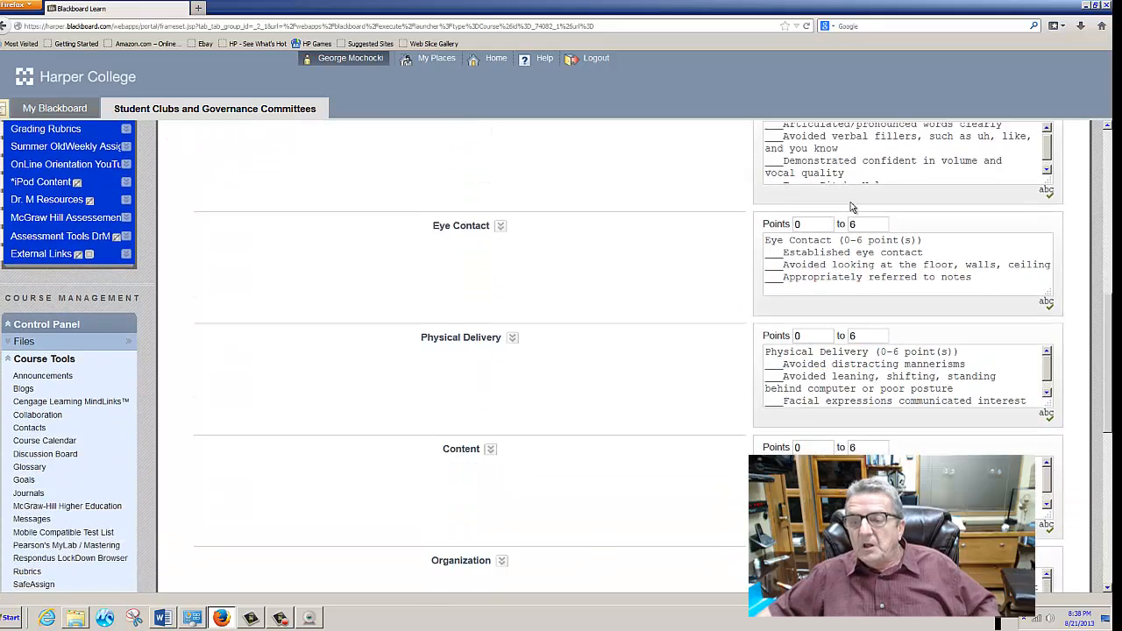
pyautogui.click(857, 319)
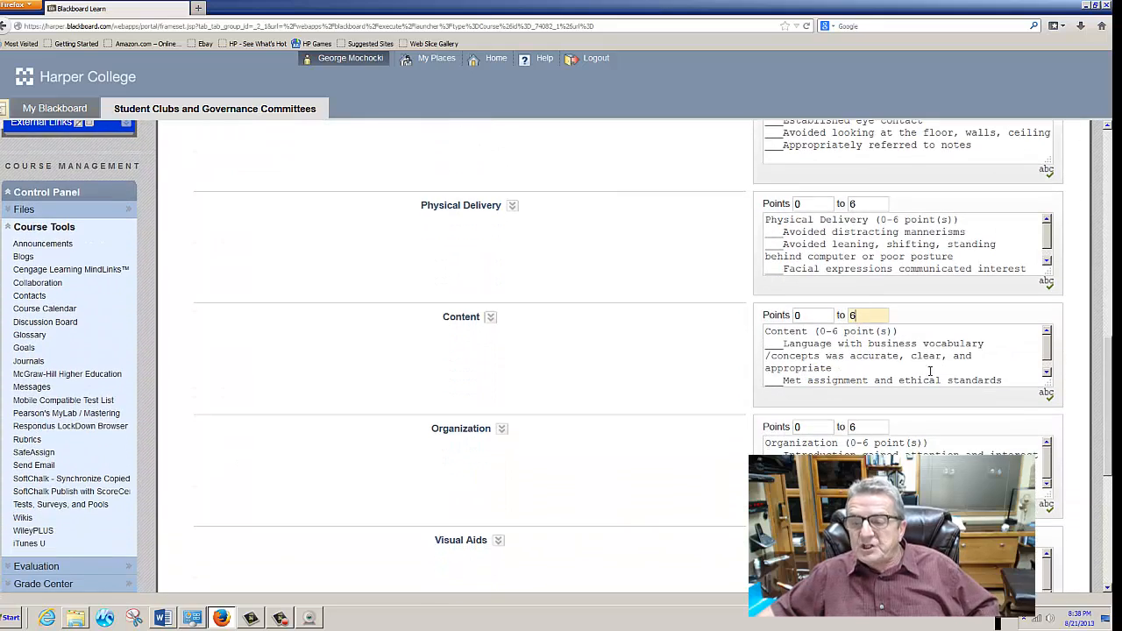
pyautogui.moveTo(1047, 348); pyautogui.dragTo(1046, 360)
pyautogui.scroll(-8, 838, 369)
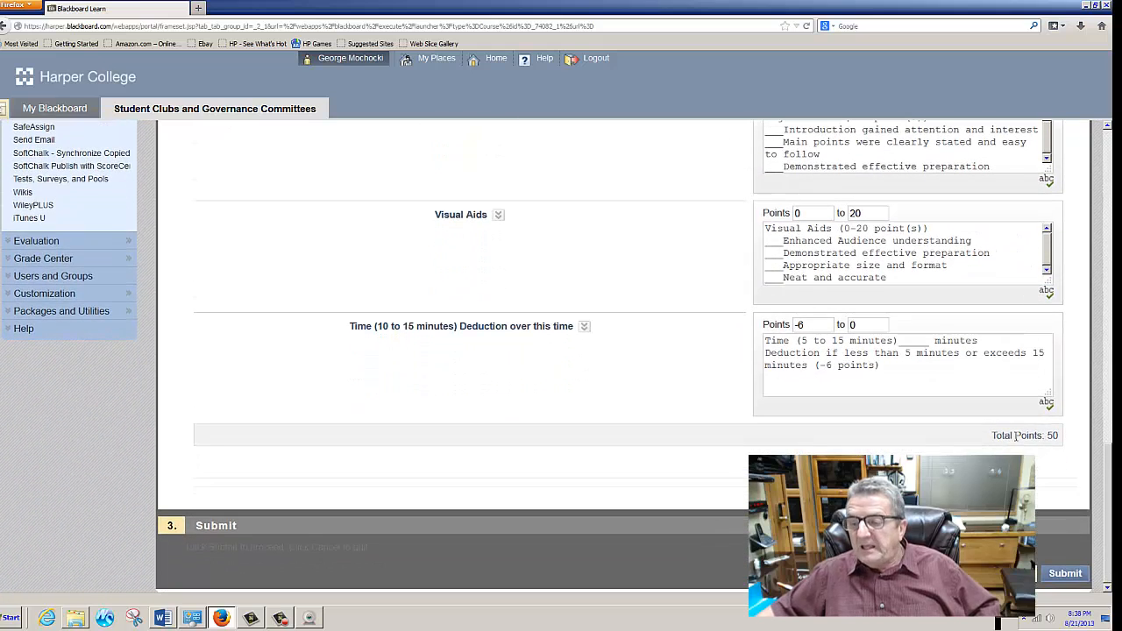
pyautogui.click(1064, 576)
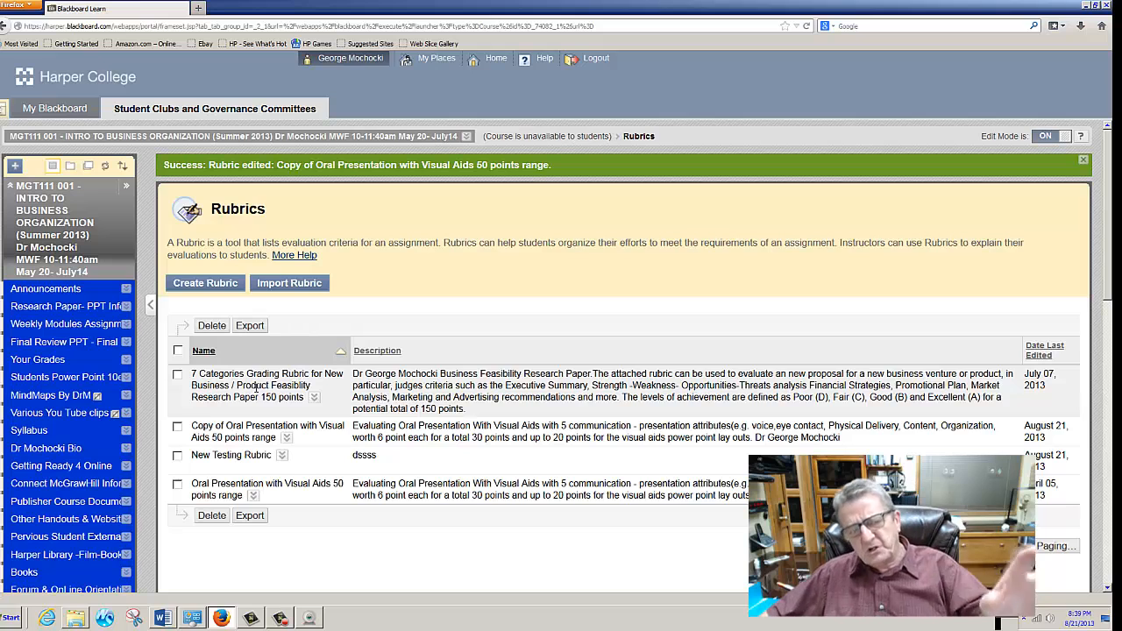
# Attach Rubric_PowerPoints_50points.zip from the computer's "Blackboard Rubrics Templates all" folder as a rubric import, and cancel the import
pyautogui.click(293, 284)
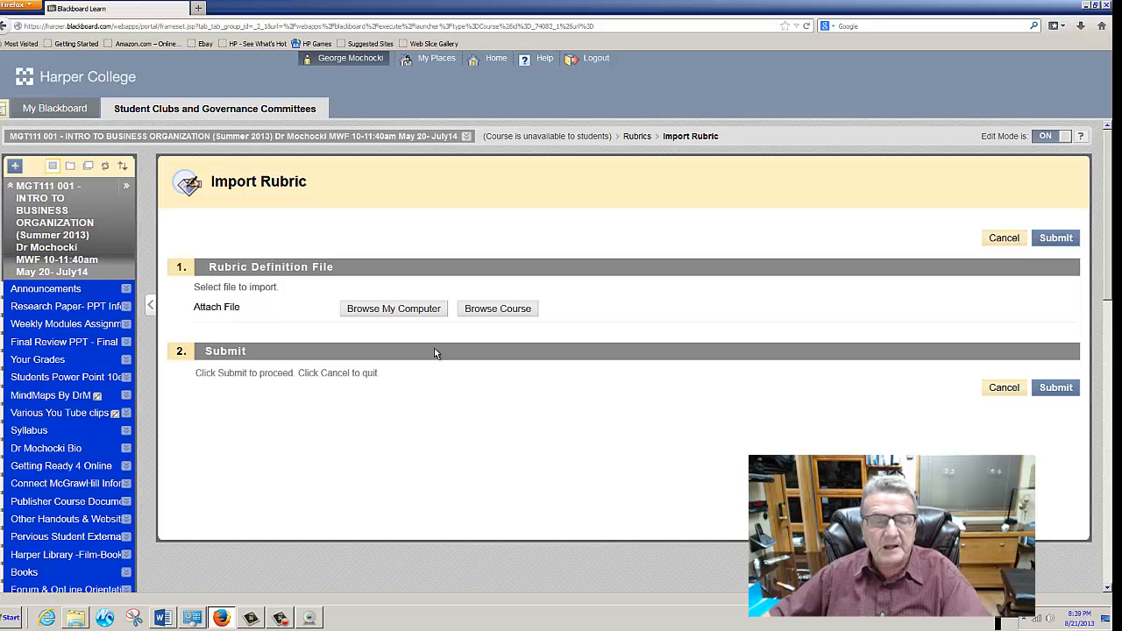
pyautogui.click(422, 311)
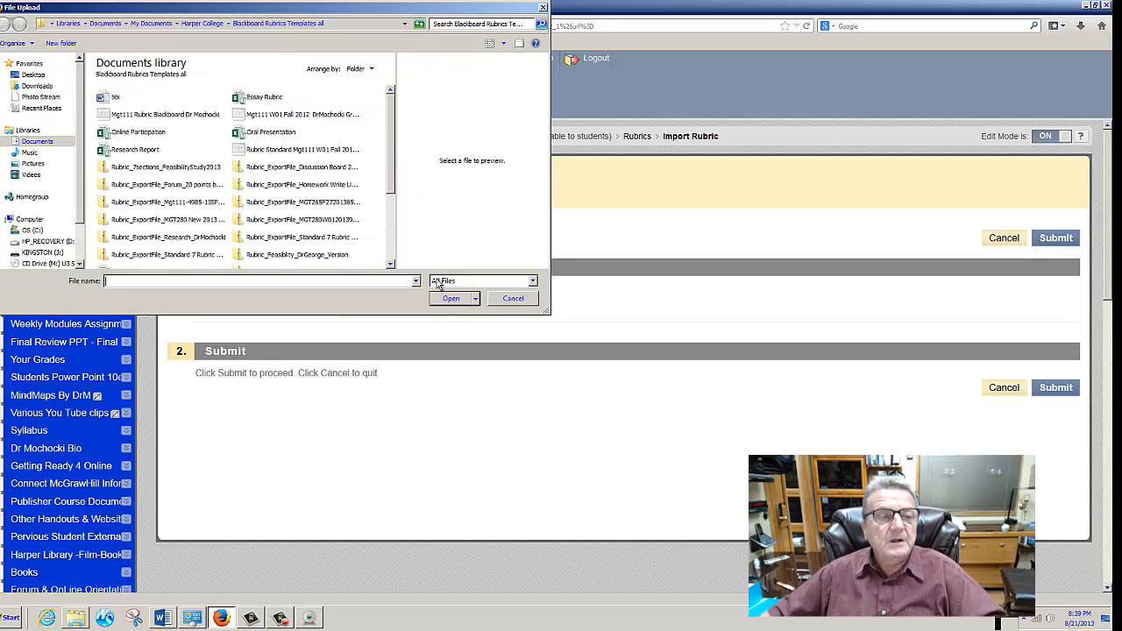
pyautogui.click(256, 27)
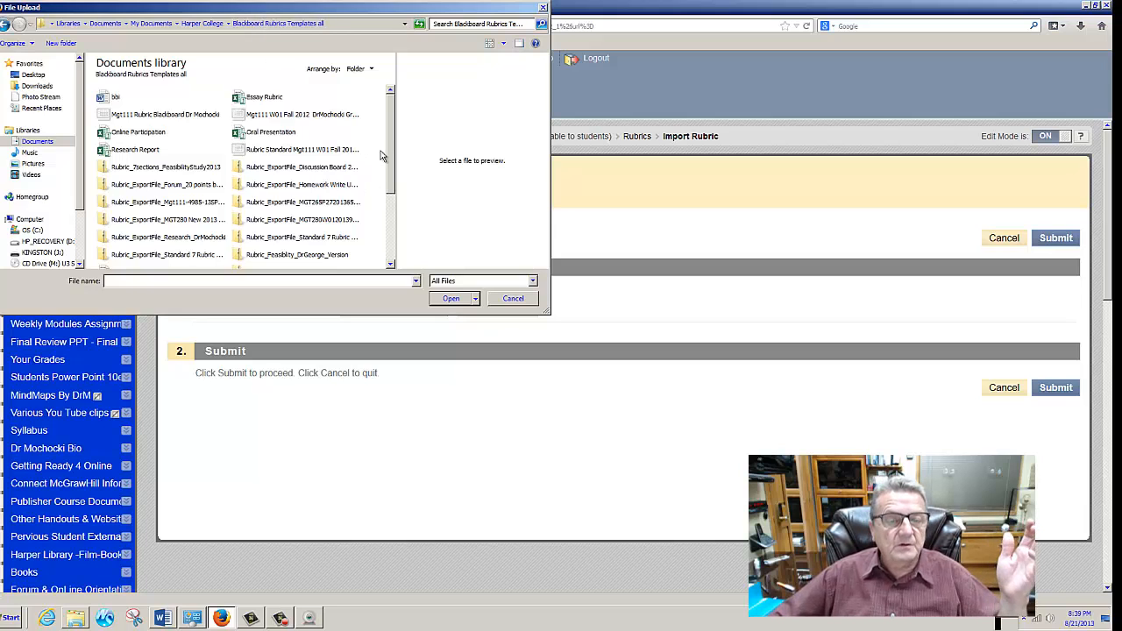
pyautogui.moveTo(392, 180); pyautogui.dragTo(389, 226)
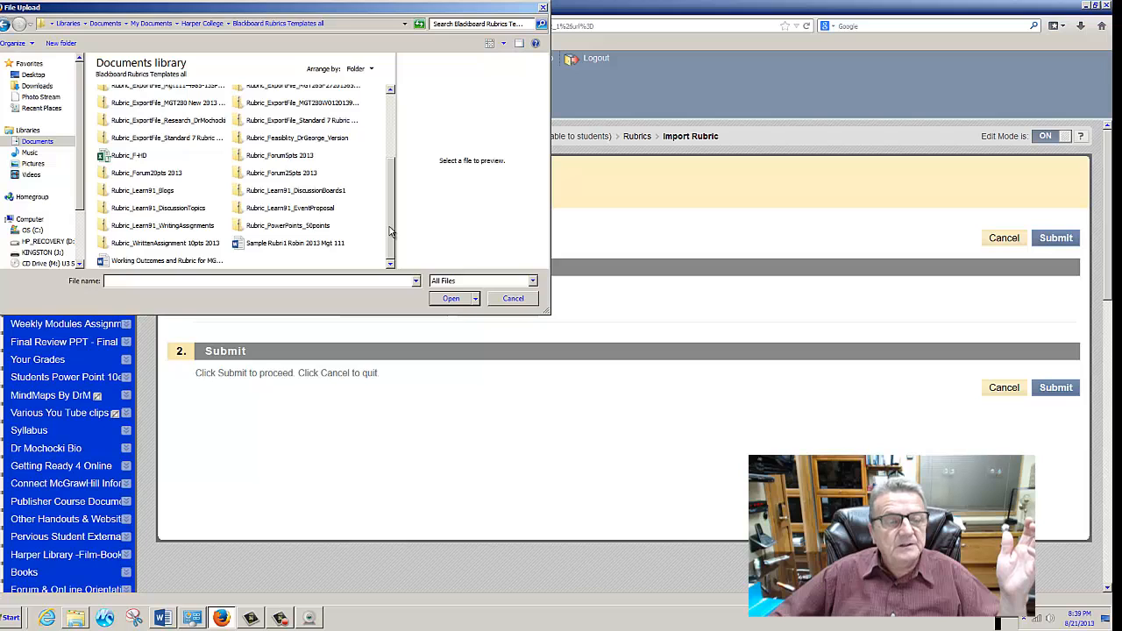
pyautogui.doubleClick(296, 230)
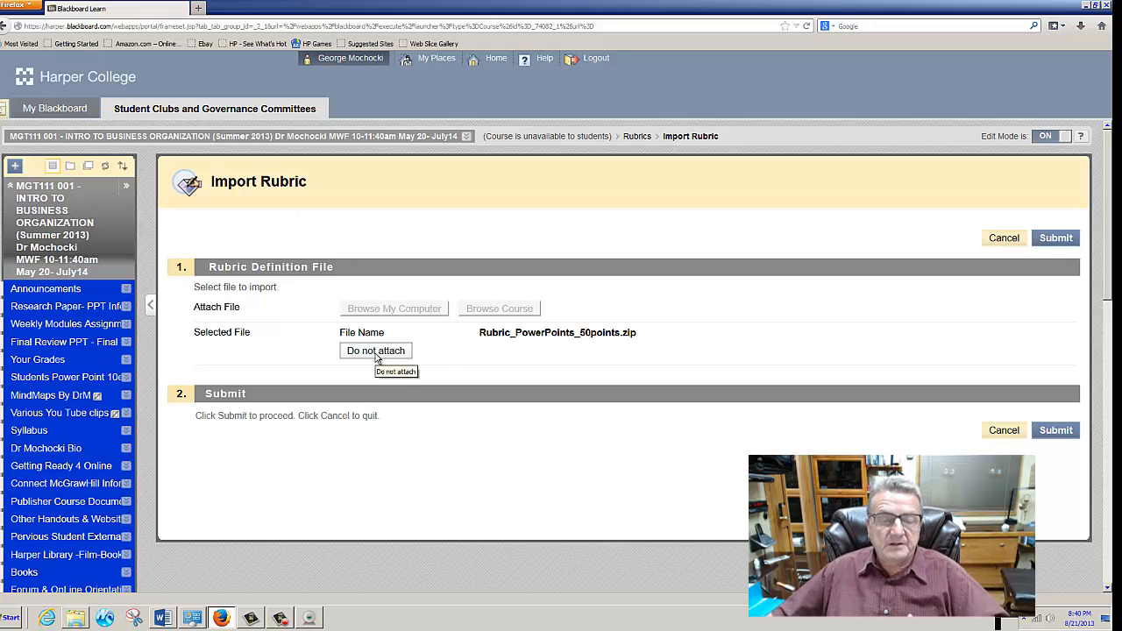
pyautogui.click(994, 435)
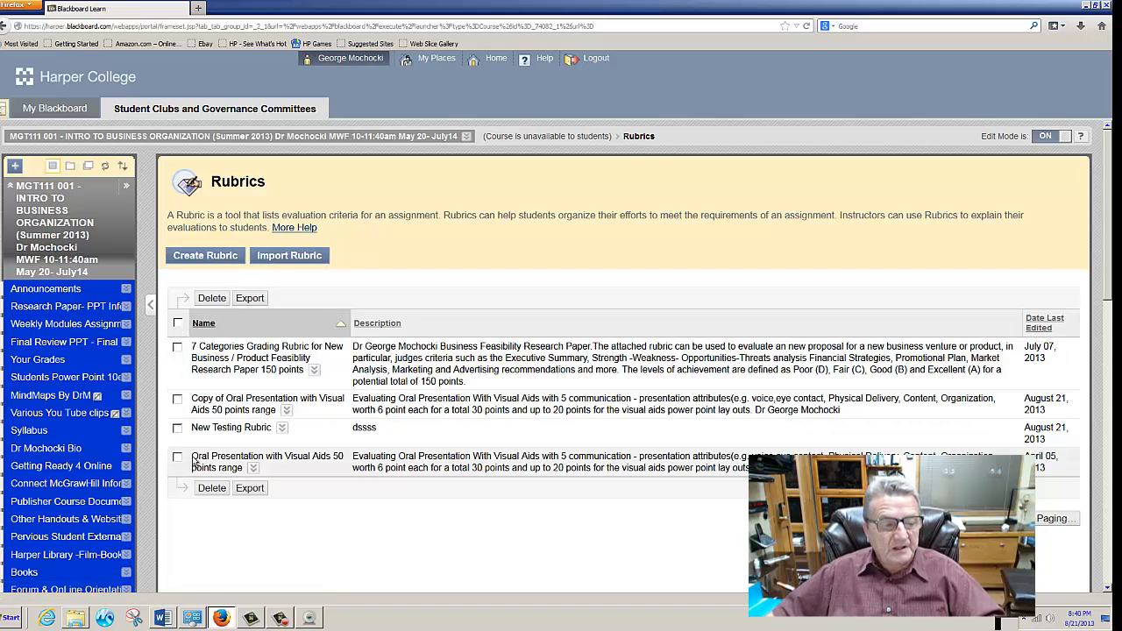
# Export the New Testing Rubric to the local computer and start downloading the exported file
pyautogui.click(178, 429)
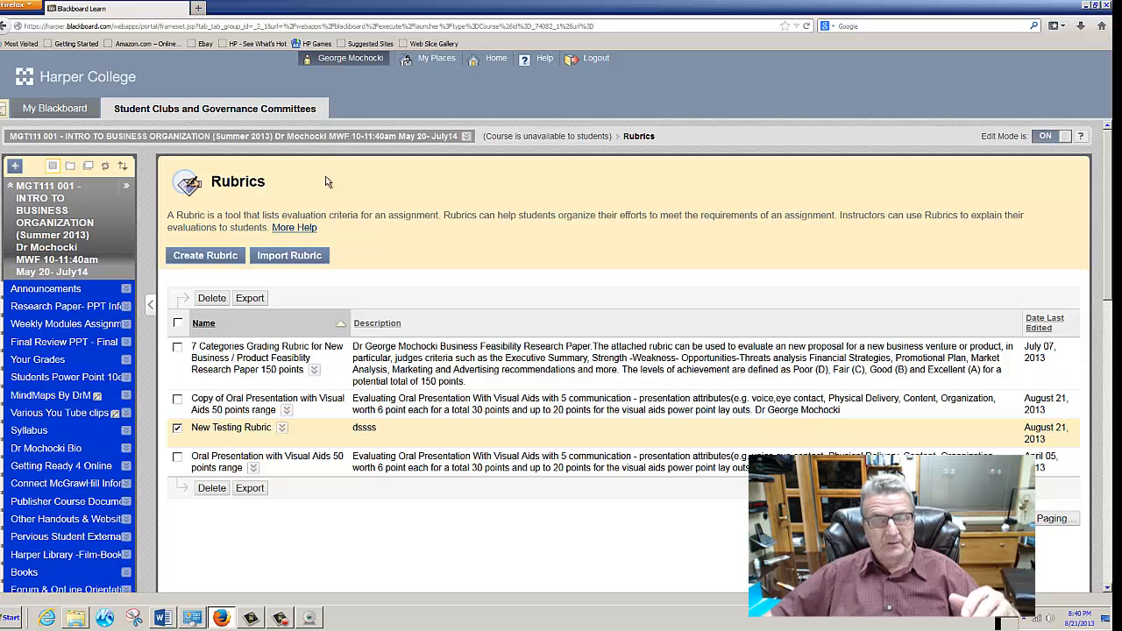
pyautogui.click(249, 299)
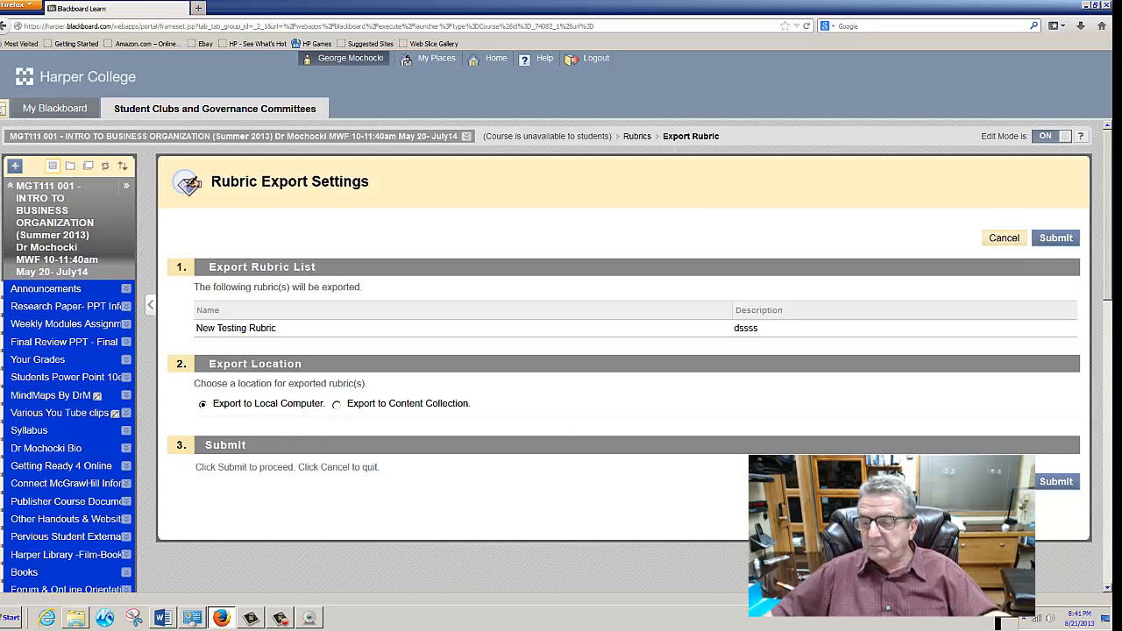
pyautogui.click(1055, 481)
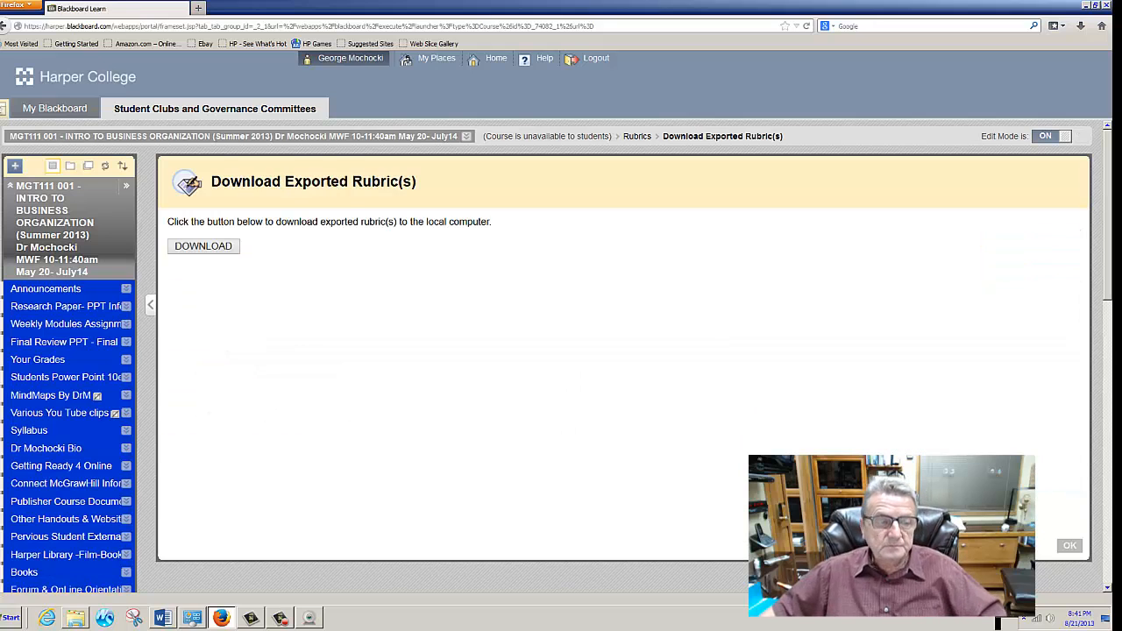
pyautogui.click(198, 248)
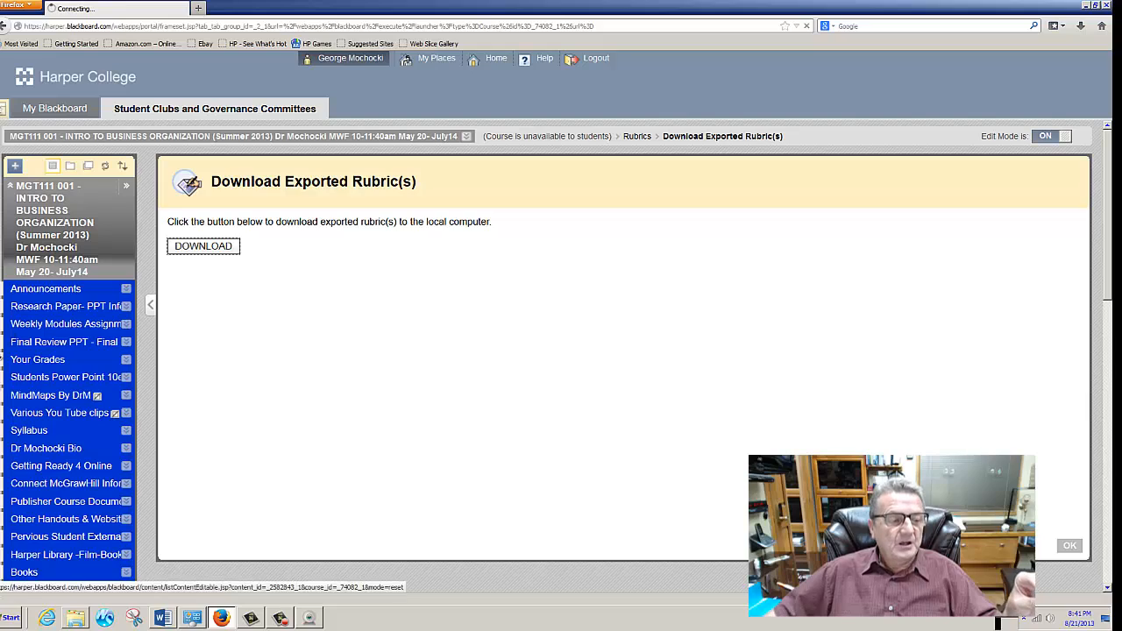
# Return to the course's list of rubrics and cancel saving the exported rubric's zip file
pyautogui.scroll(-7, 35, 333)
pyautogui.scroll(-3, 64, 453)
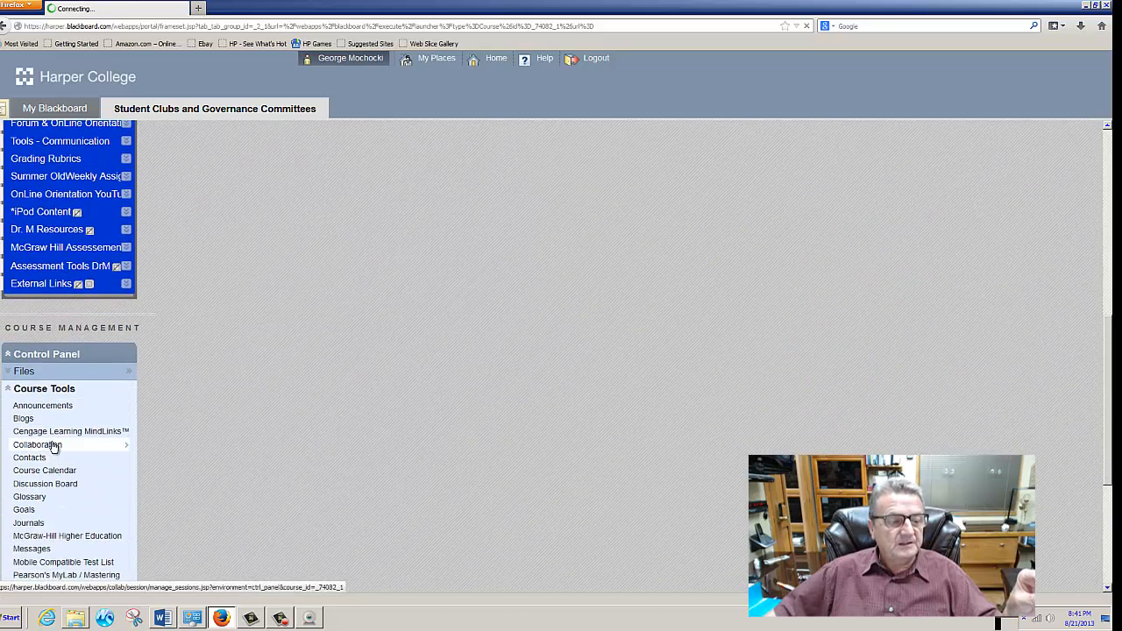
pyautogui.scroll(-2, 28, 520)
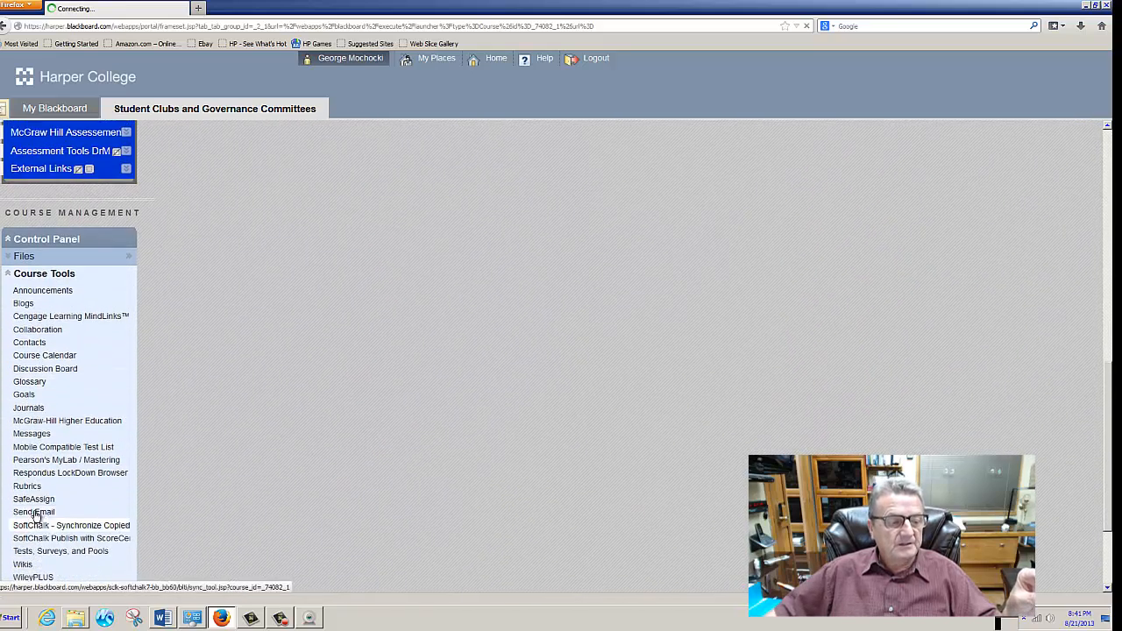
pyautogui.click(33, 488)
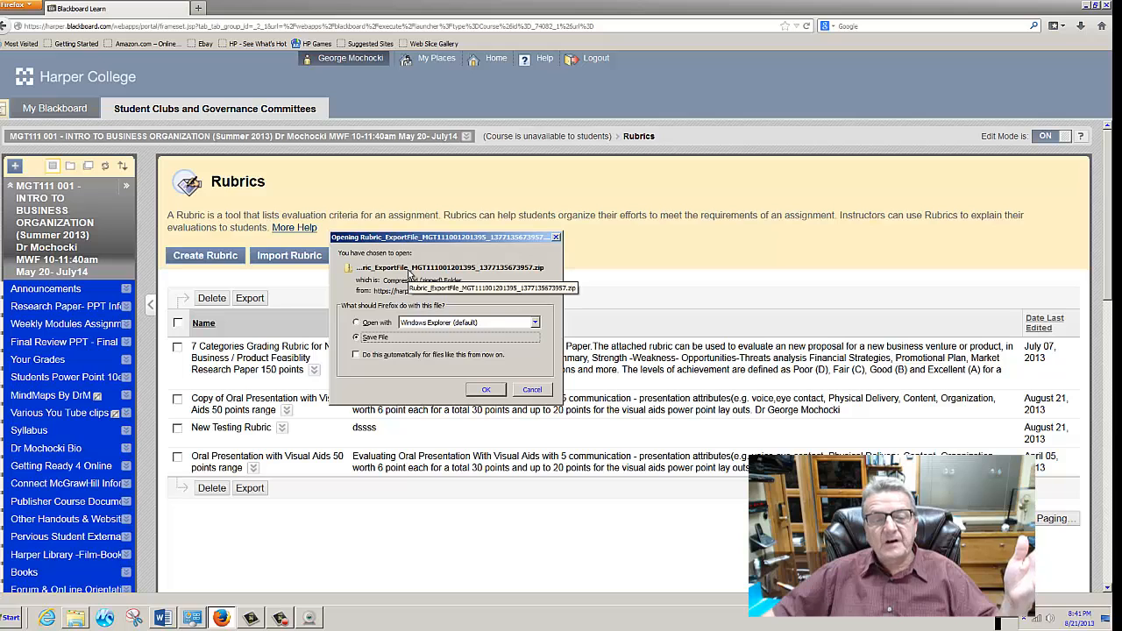
pyautogui.click(528, 393)
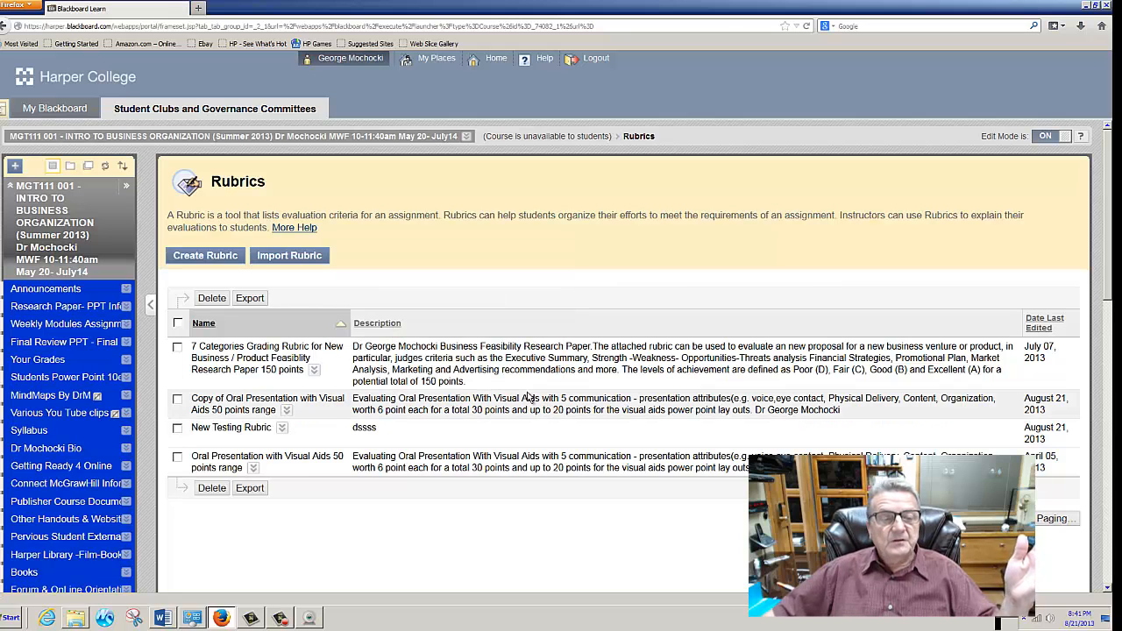
# Start a rubric import, browse the computer's Downloads folder for the file, and close the file selection without choosing one
pyautogui.click(292, 257)
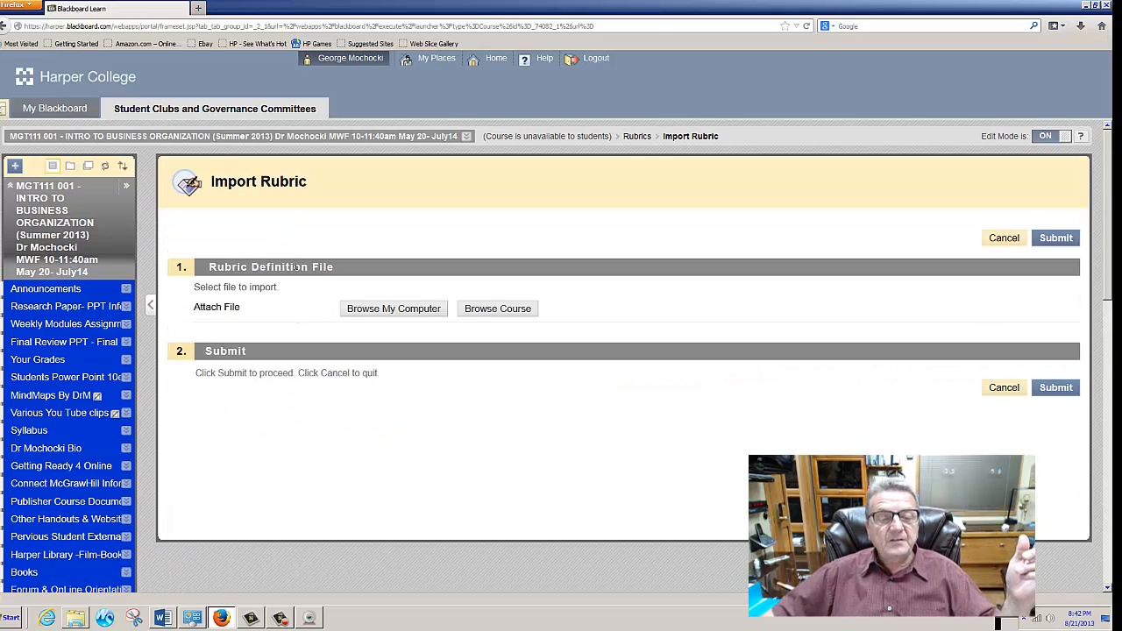
pyautogui.click(382, 308)
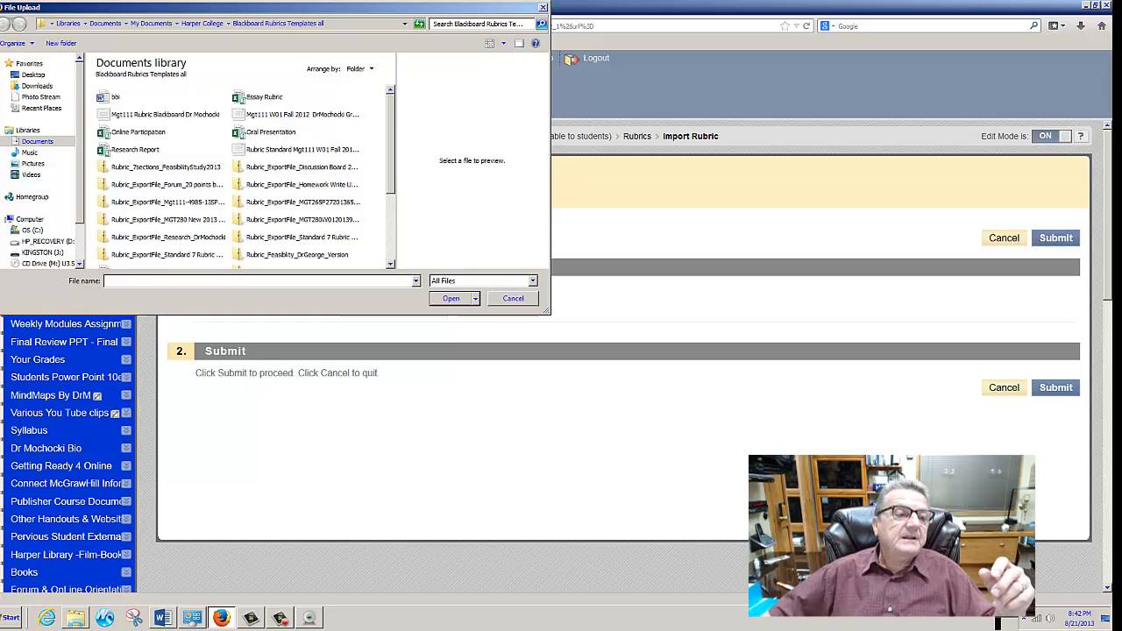
pyautogui.click(37, 86)
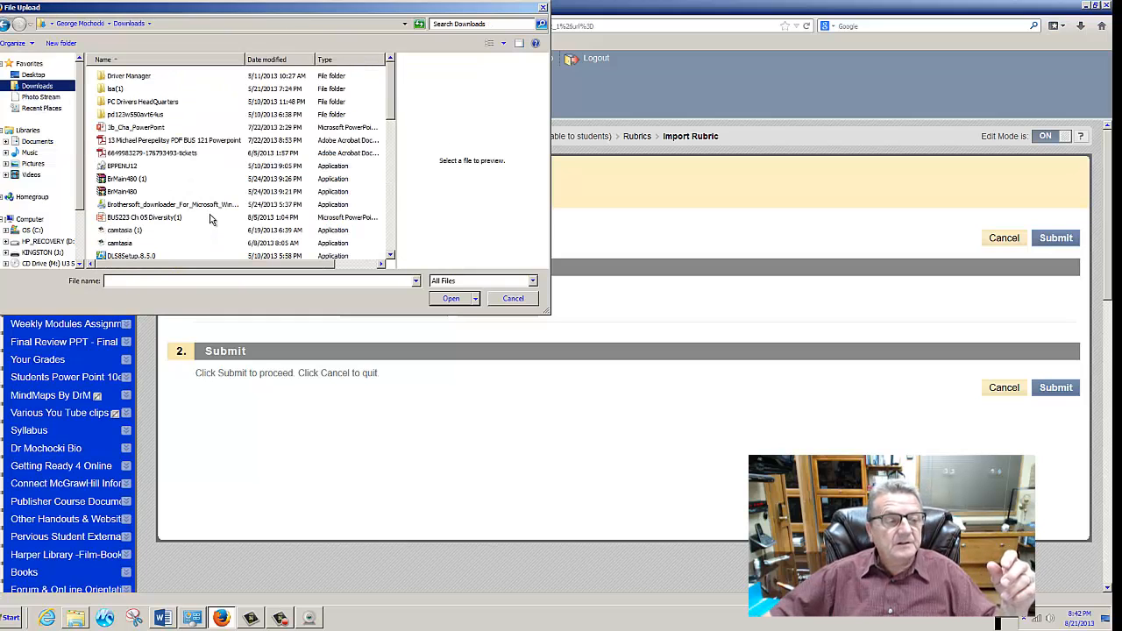
pyautogui.scroll(-1, 209, 214)
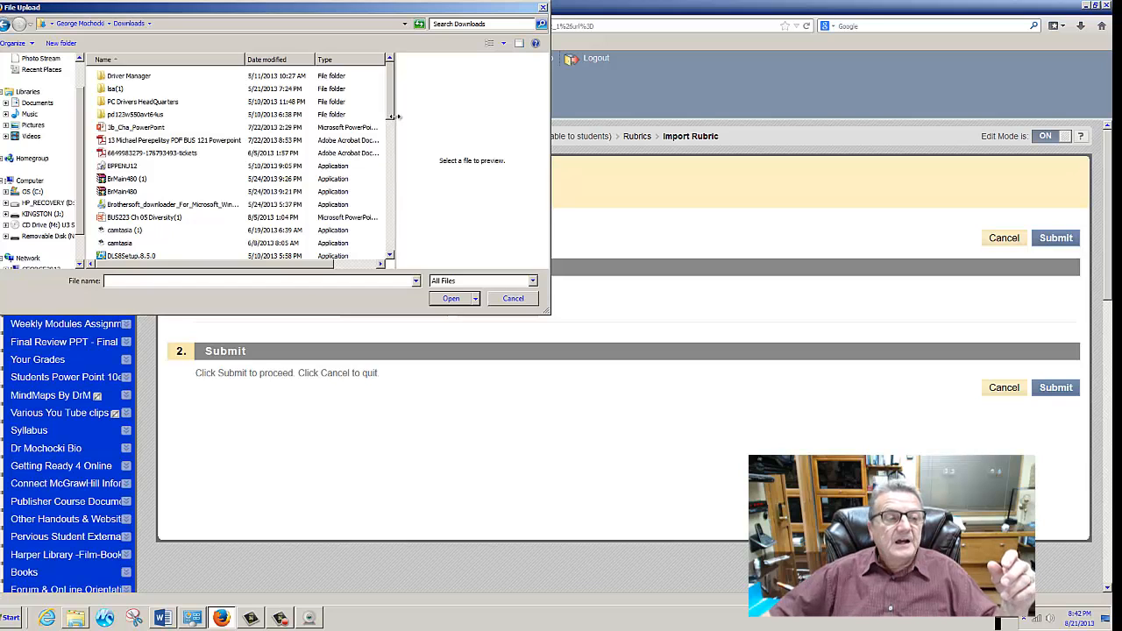
pyautogui.moveTo(388, 112)
pyautogui.mouseDown()
pyautogui.moveTo(363, 268)
pyautogui.moveTo(386, 106)
pyautogui.mouseUp()
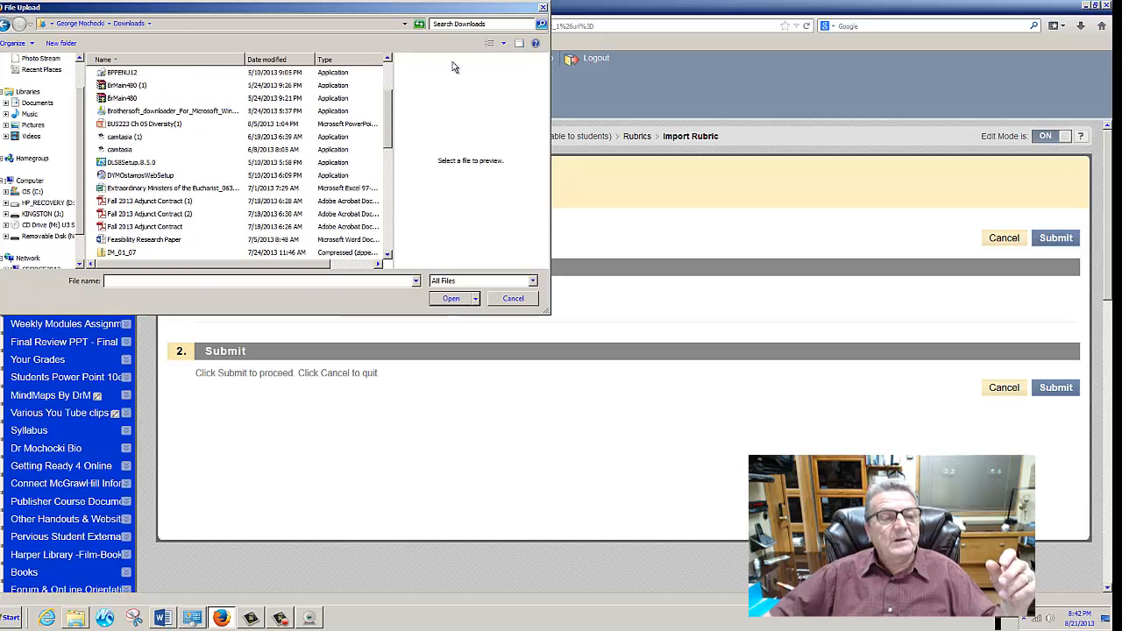
pyautogui.click(542, 7)
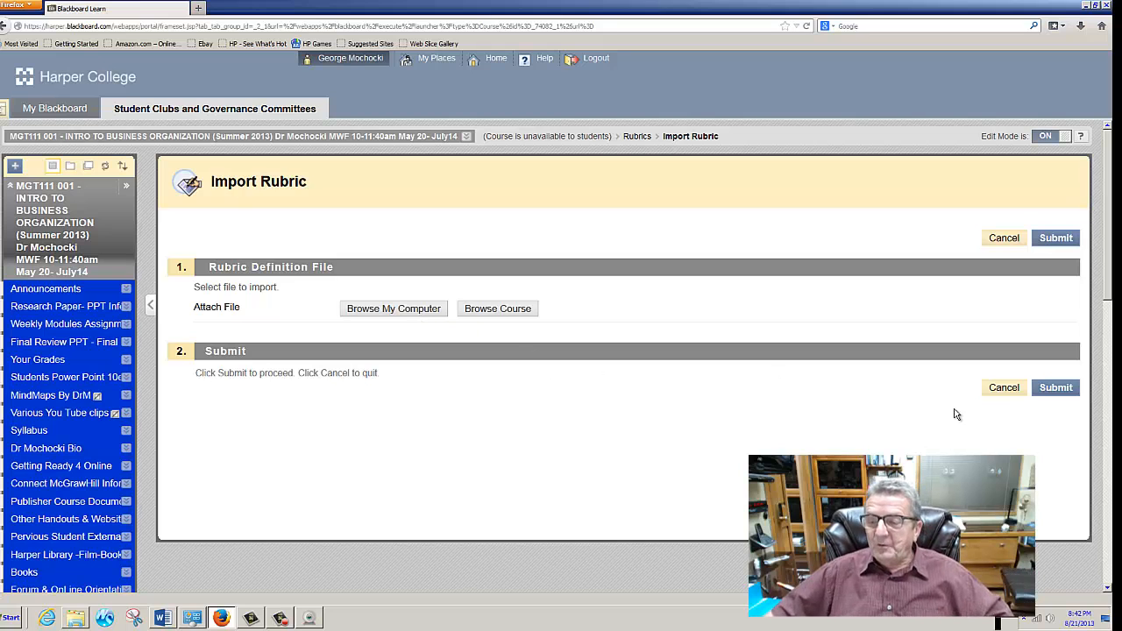
# Leave the rubric import page and reopen the course's Rubrics tool
pyautogui.scroll(-5, 29, 477)
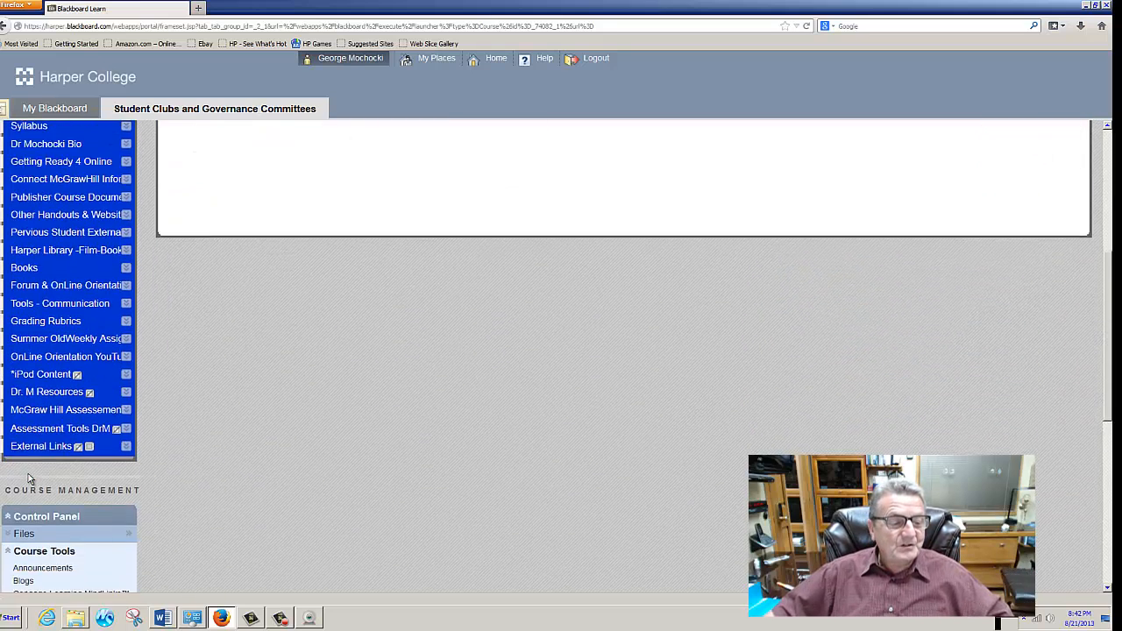
pyautogui.scroll(-3, 26, 526)
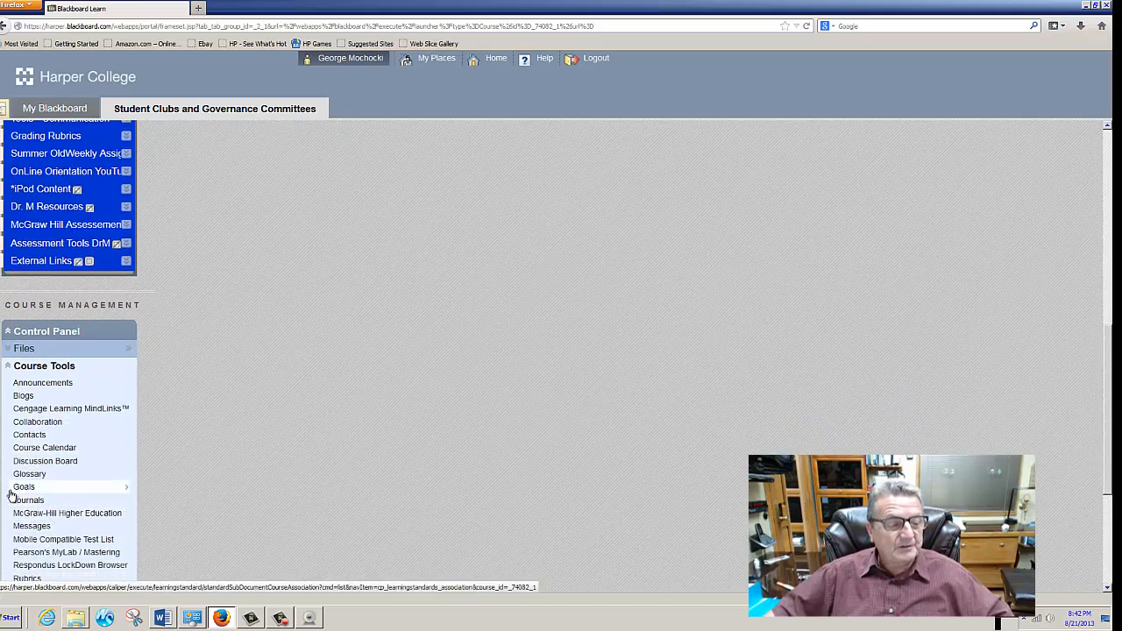
pyautogui.scroll(-2, 40, 535)
pyautogui.click(29, 463)
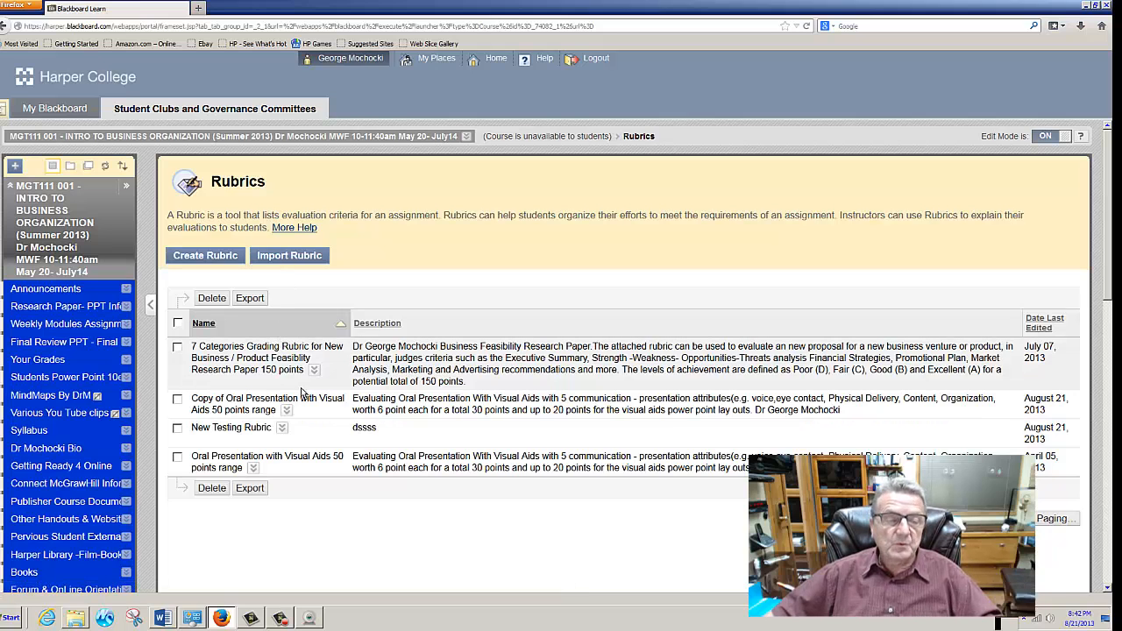
# Start creating a new assignment in the course's Weekly Modules Assignment content area
pyautogui.click(79, 326)
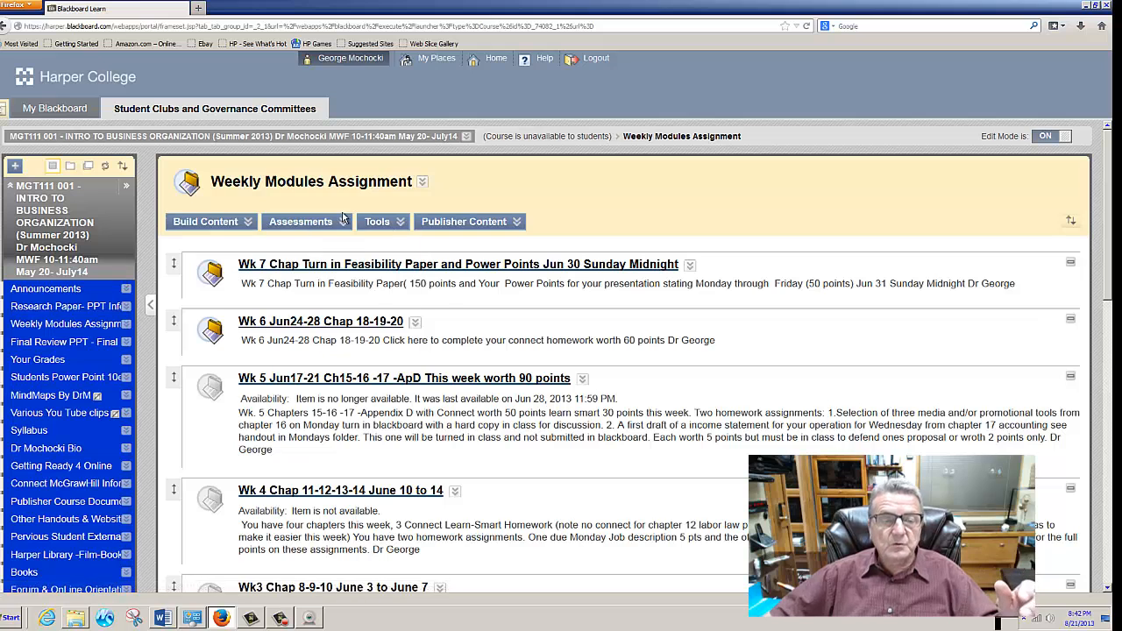
pyautogui.click(343, 219)
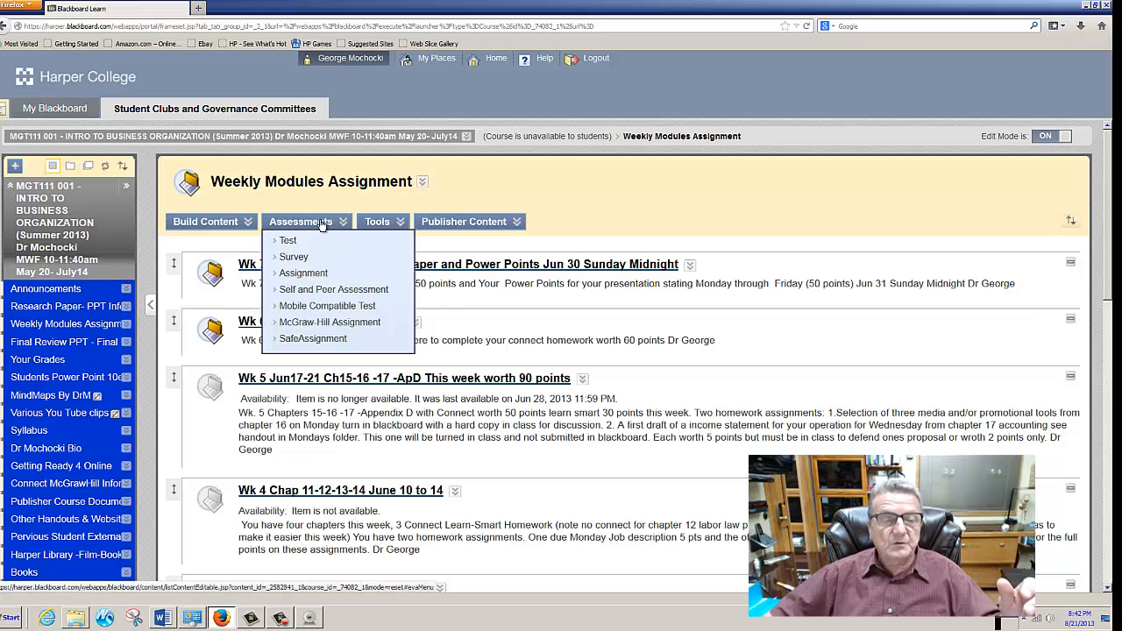
pyautogui.click(312, 274)
# Associate the existing rubric "Copy of Oral Presentation with Visual Aids 50 points range" with the new assignment's grading
pyautogui.scroll(-2, 379, 307)
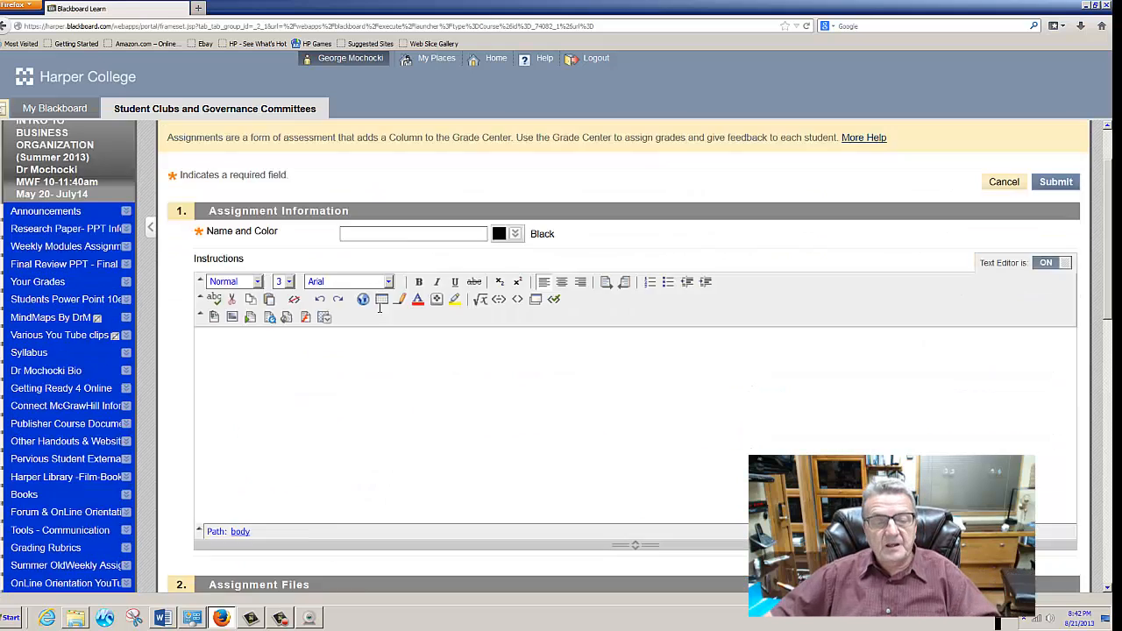
pyautogui.scroll(-5, 380, 307)
pyautogui.hotkey('alt', 'space')
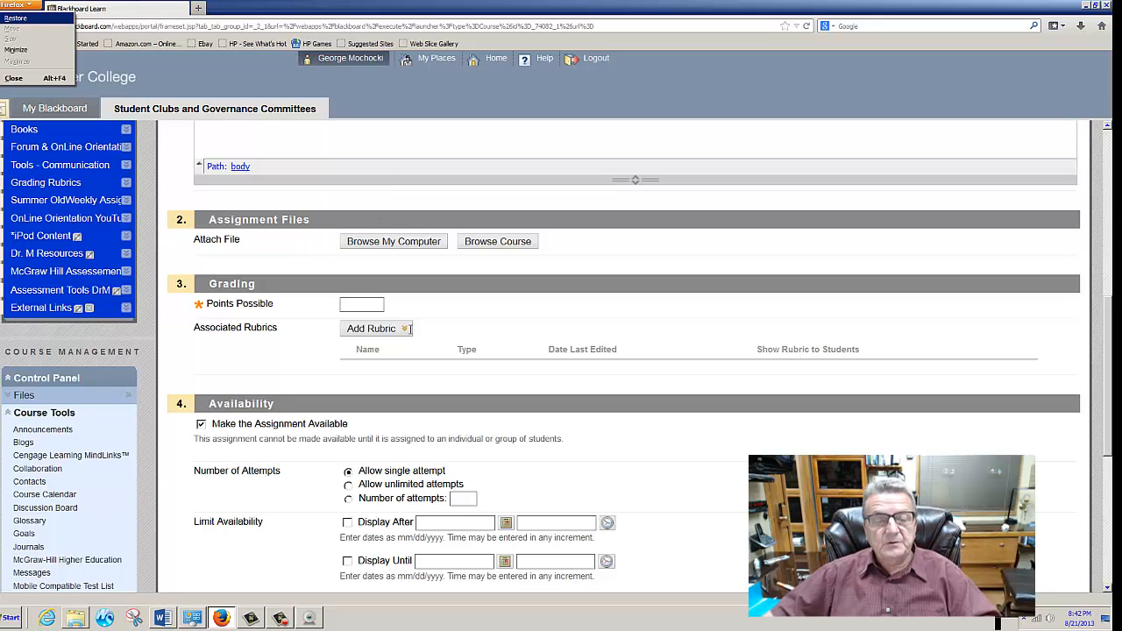
pyautogui.click(405, 328)
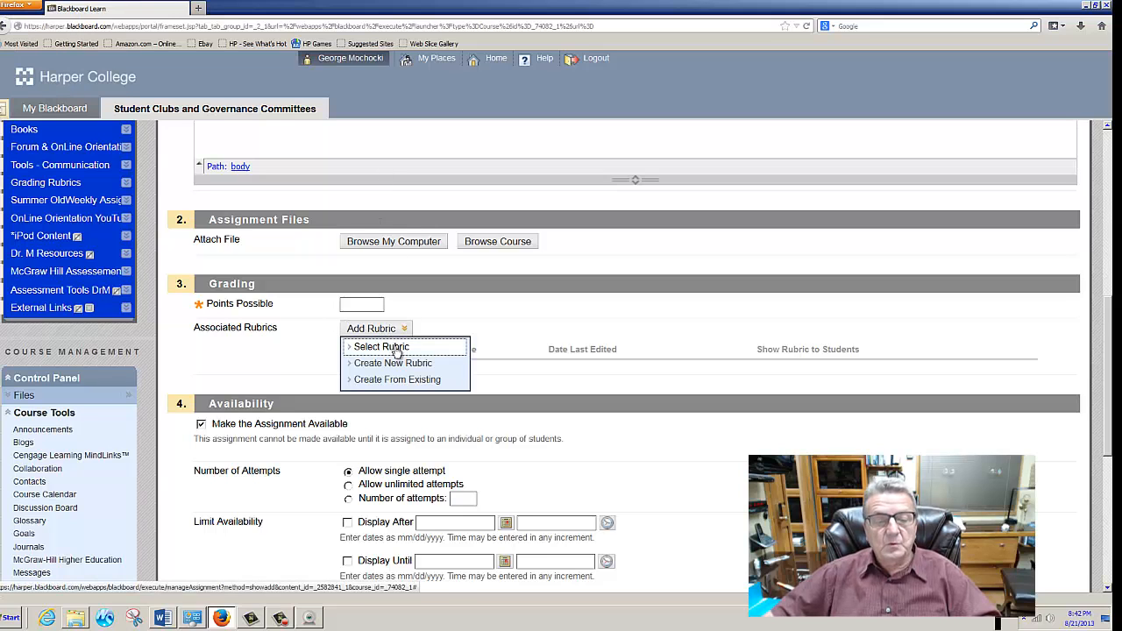
pyautogui.click(395, 347)
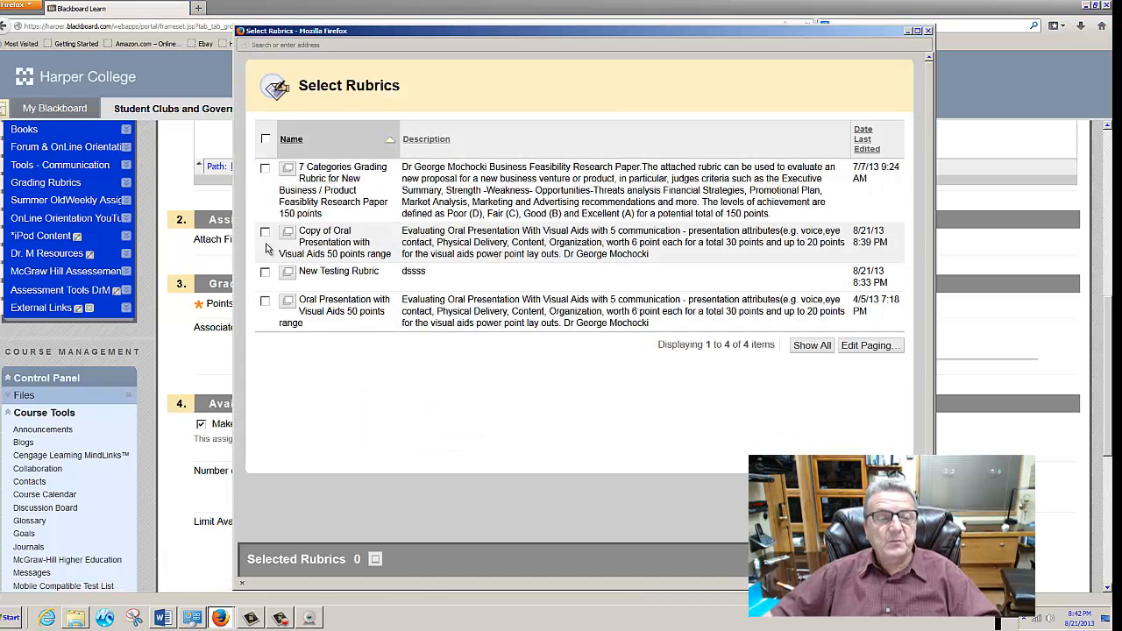
pyautogui.click(265, 233)
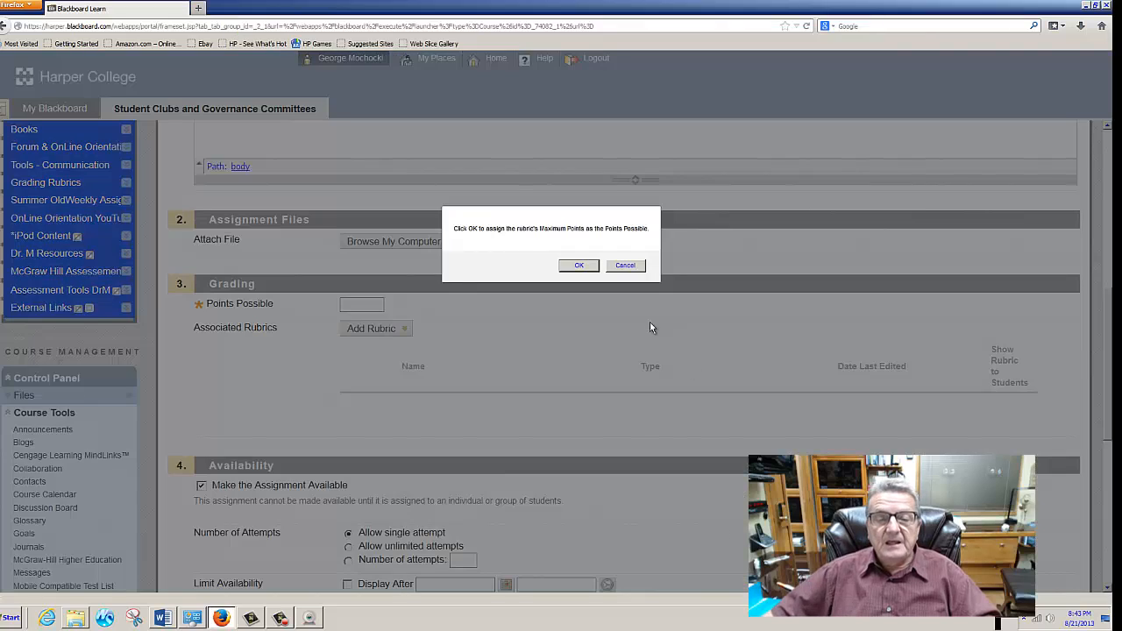
# Accept the rubric's maximum of 50 as the points possible and show the rubric to students as Yes (With Rubric Scores)
pyautogui.click(578, 266)
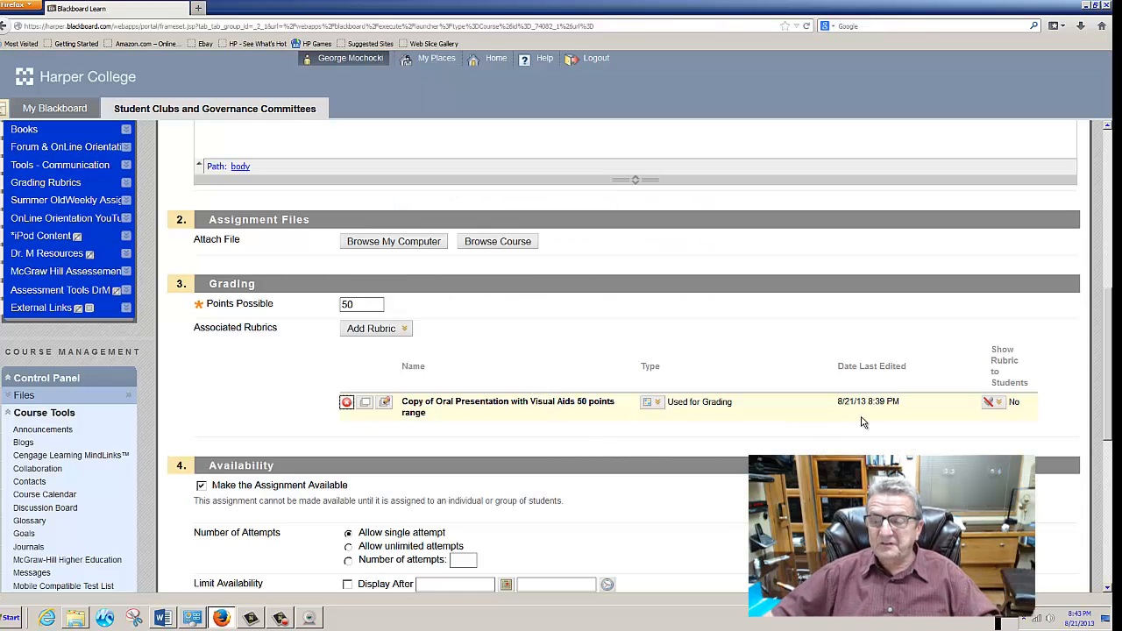
pyautogui.click(998, 401)
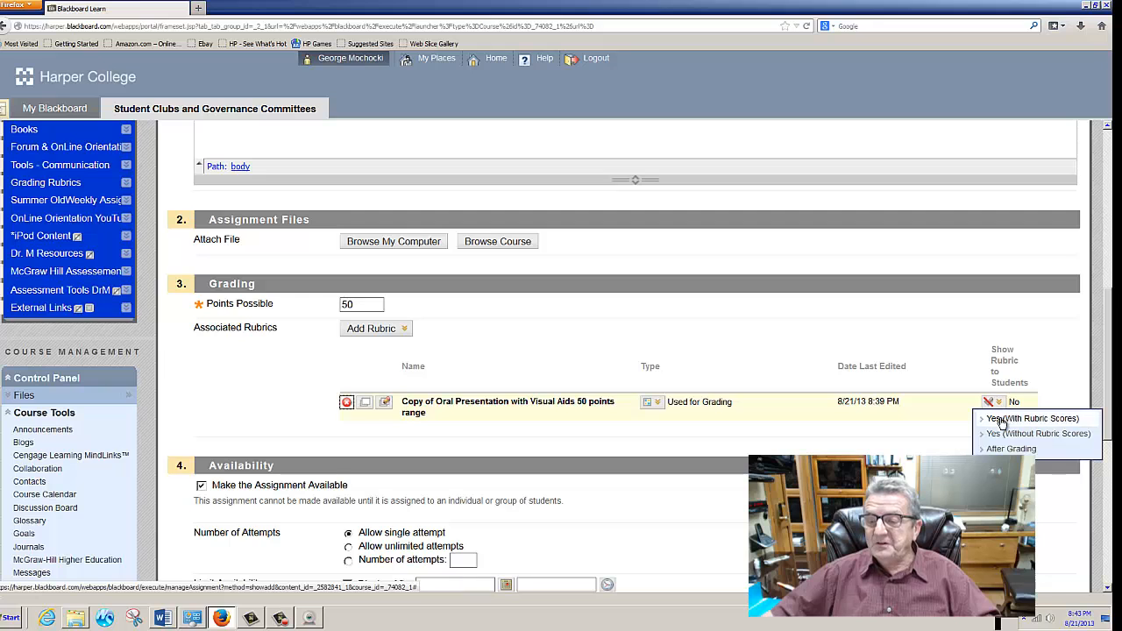
pyautogui.click(1002, 421)
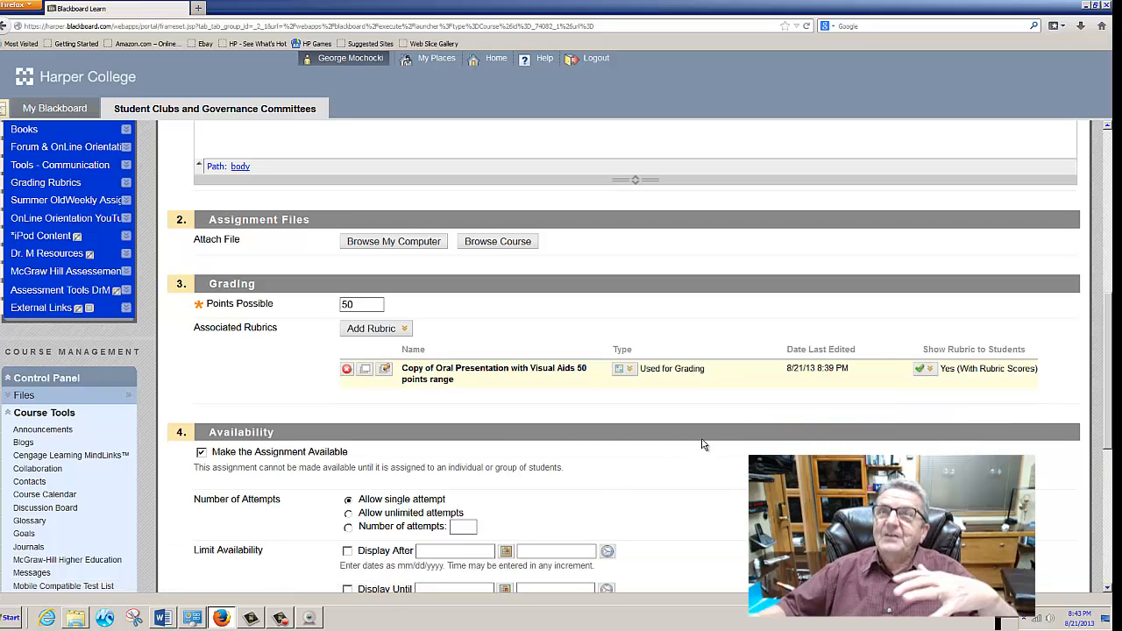